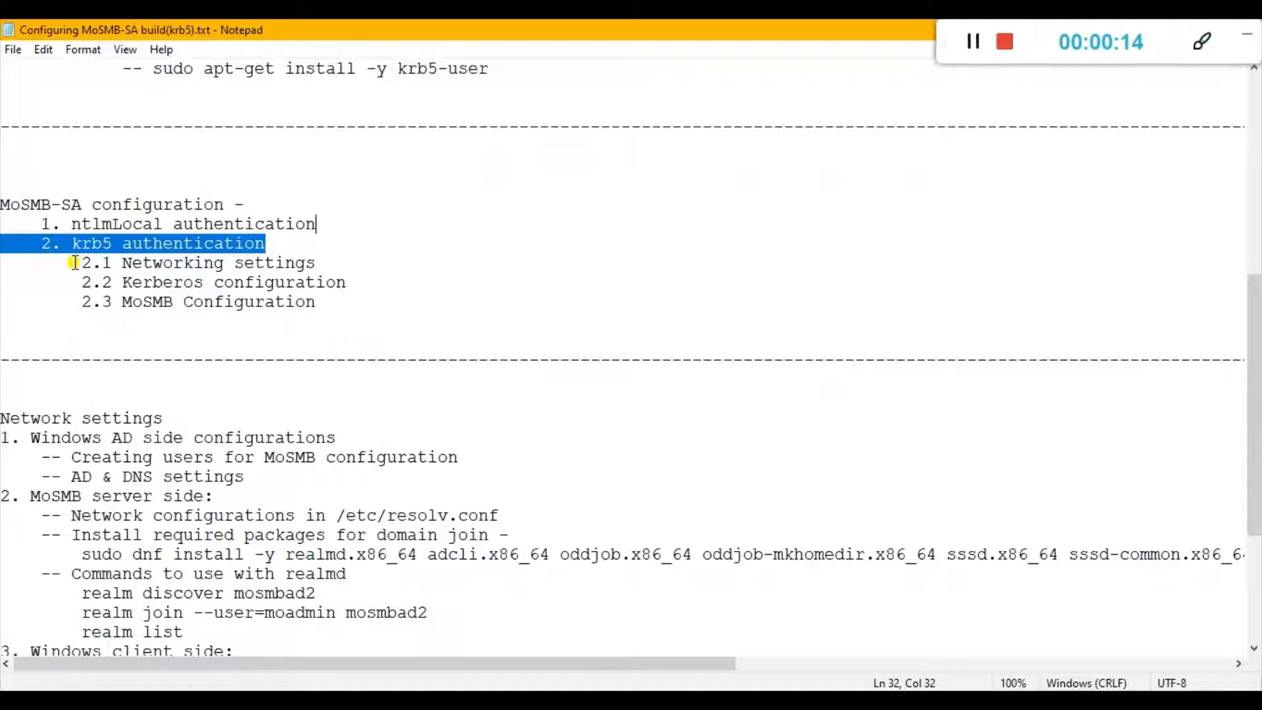
# Review the krb5 authentication outline and the Windows AD, MoSMB server and Windows client headings under Network settings in the notes.
pyautogui.moveTo(74, 263); pyautogui.dragTo(327, 268)
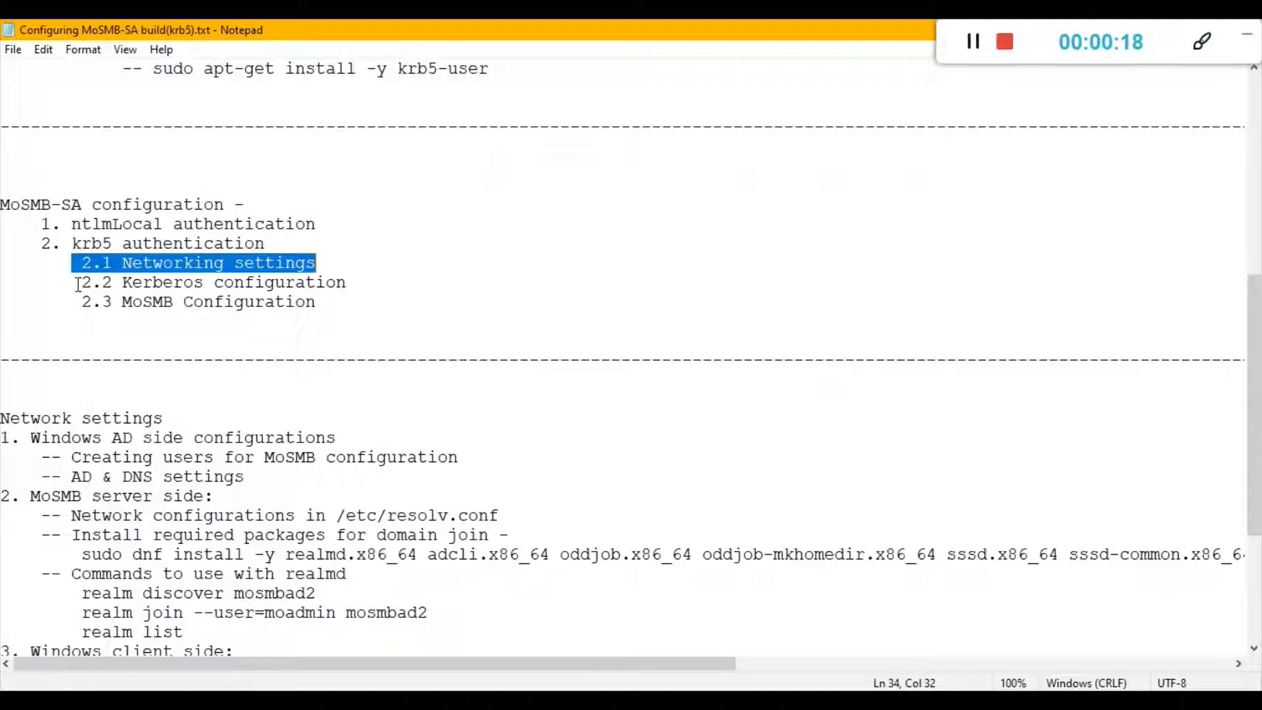
pyautogui.moveTo(82, 282); pyautogui.dragTo(354, 283)
pyautogui.click(386, 302)
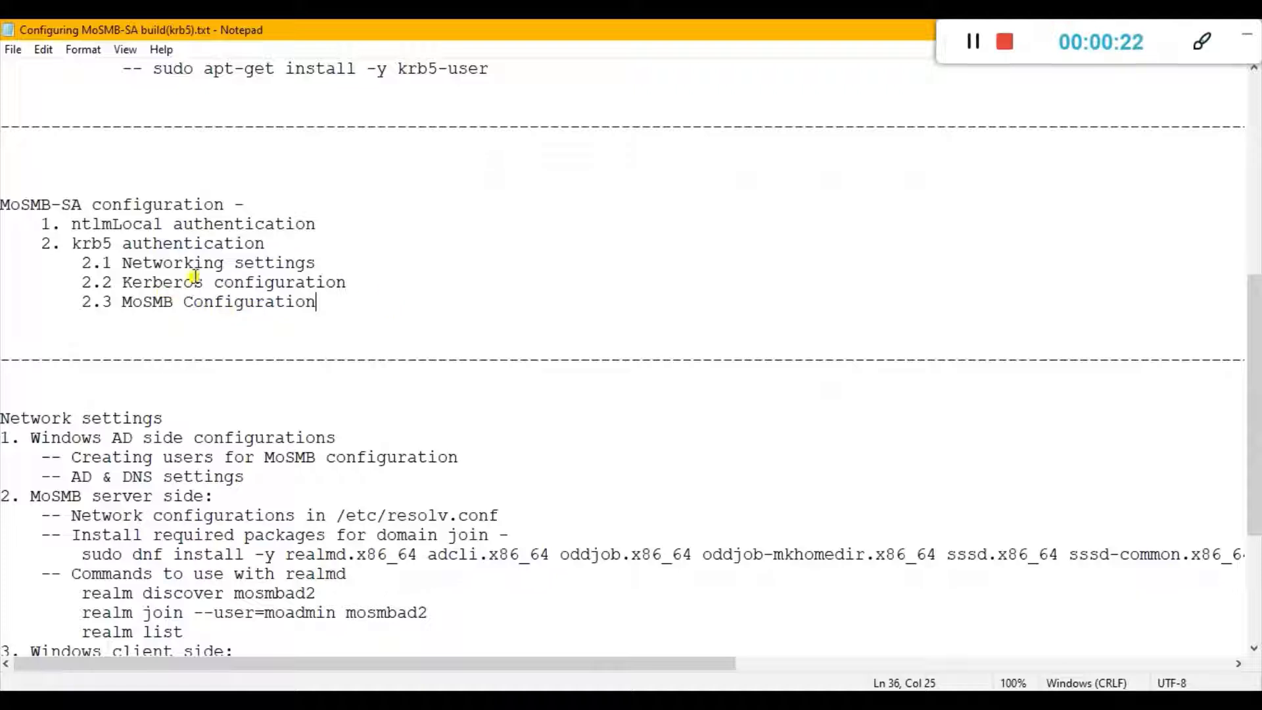
pyautogui.scroll(-2, 365, 273)
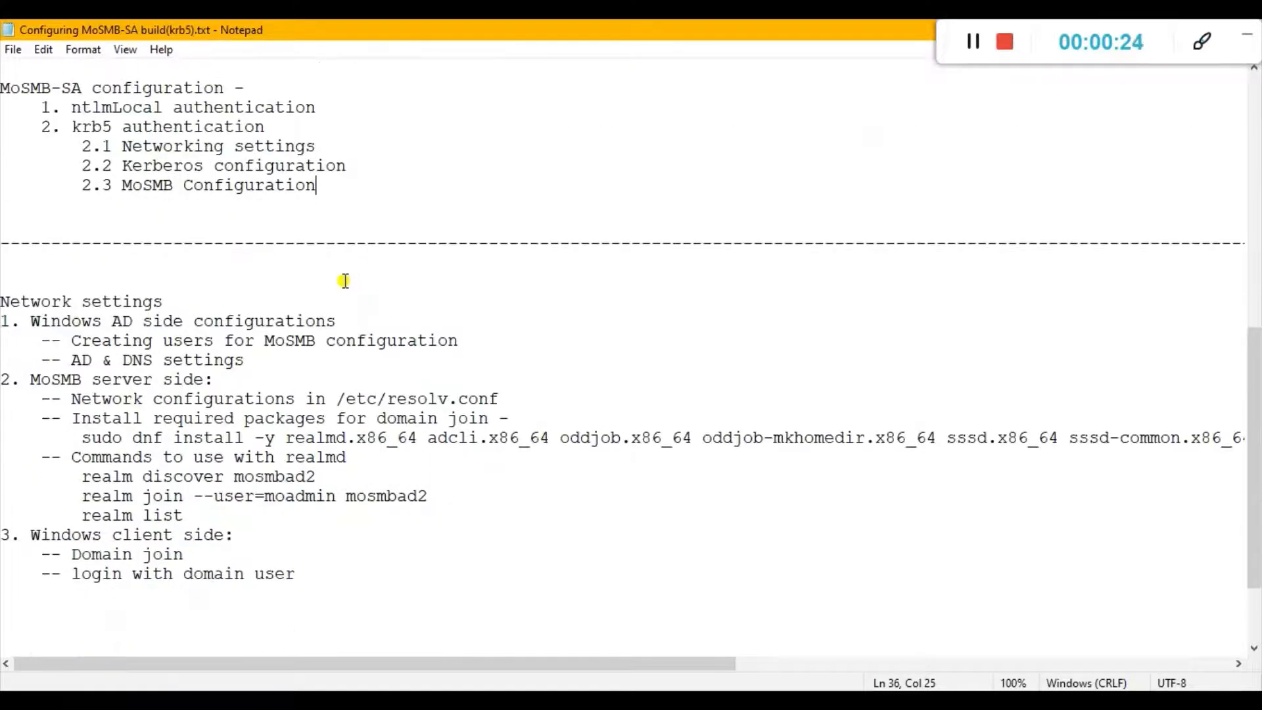
pyautogui.scroll(-2, 347, 281)
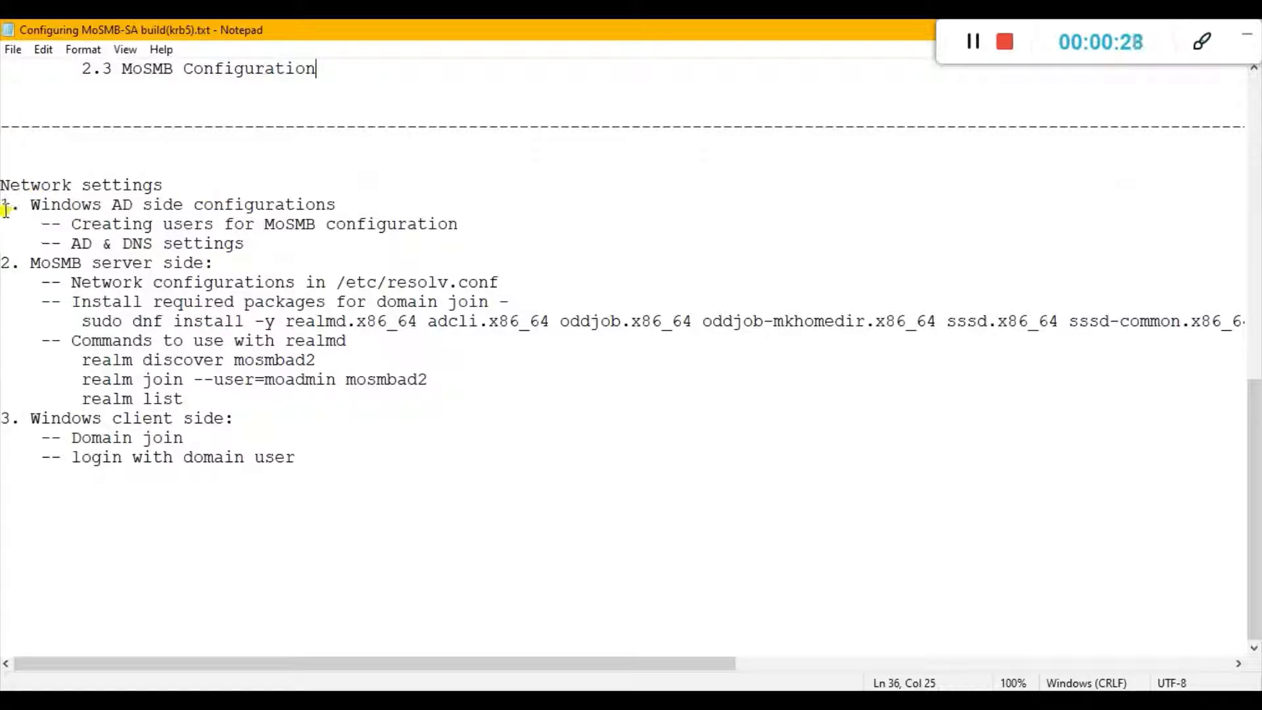
pyautogui.moveTo(339, 205); pyautogui.dragTo(2, 205)
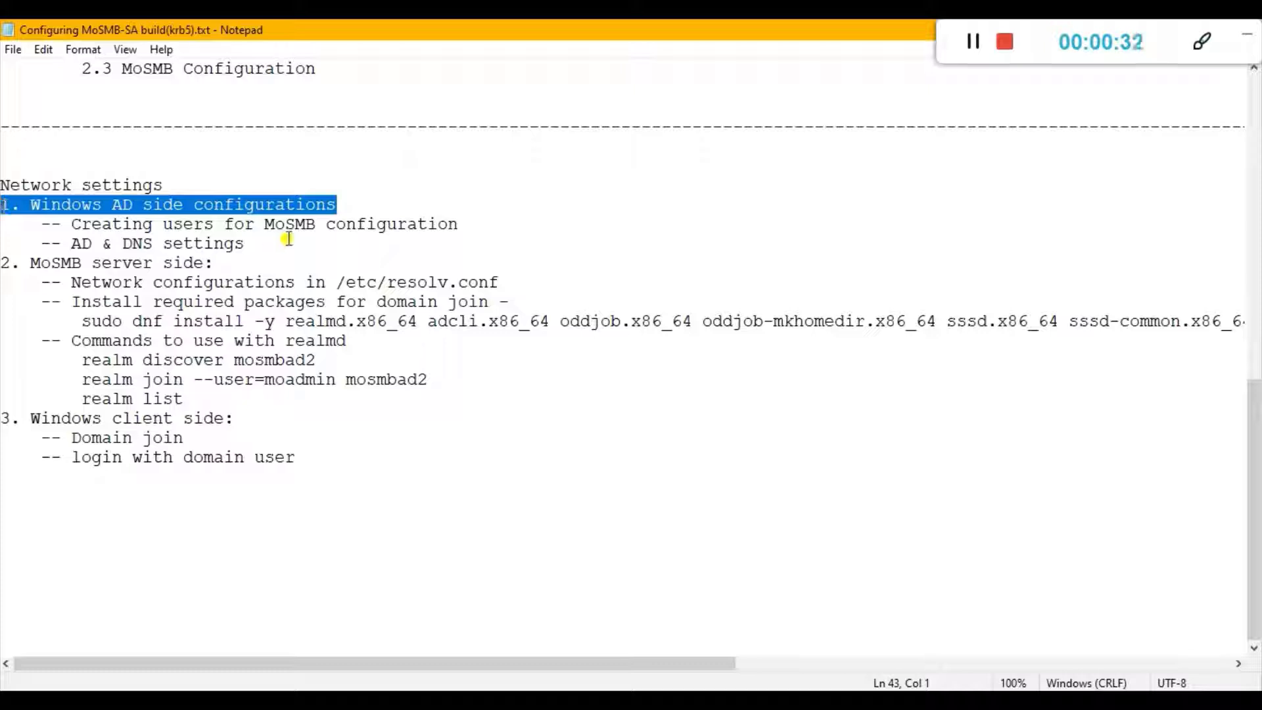
pyautogui.moveTo(217, 262); pyautogui.dragTo(4, 258)
pyautogui.moveTo(235, 418); pyautogui.dragTo(9, 415)
pyautogui.click(248, 419)
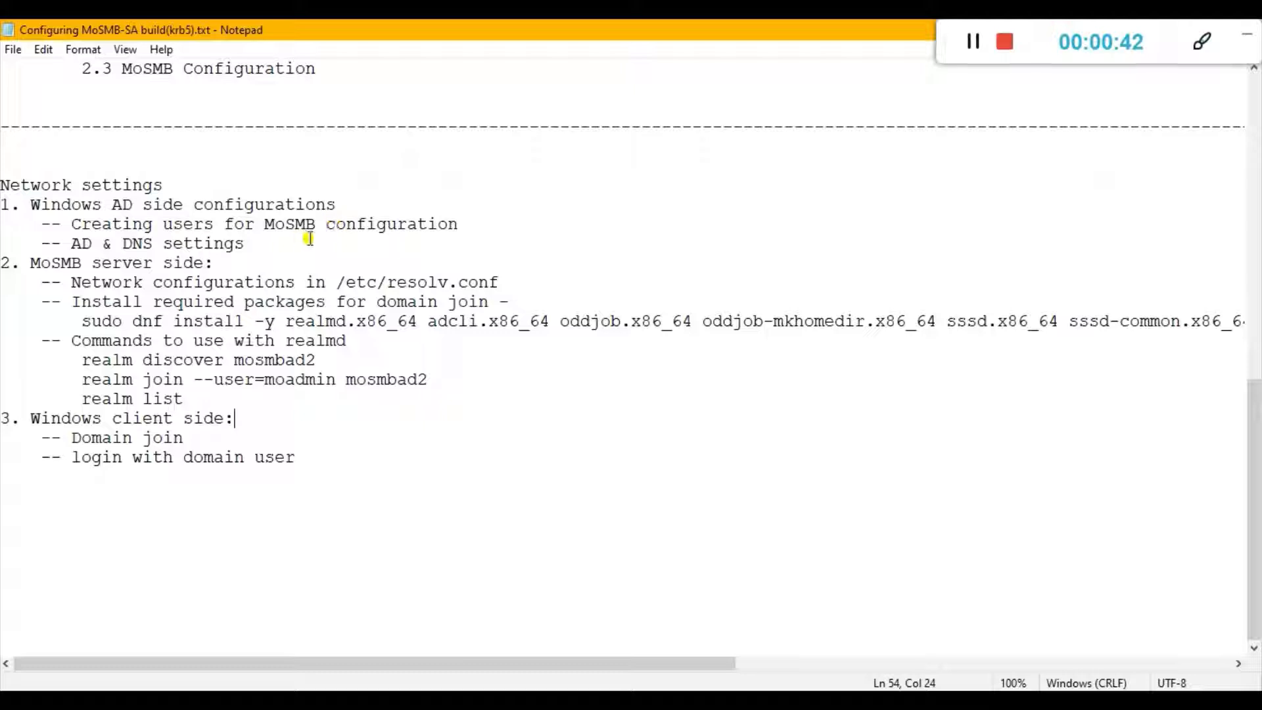
# Switch to the 10.10.0.90 remote desktop and open the mosmbad2 domain's users in Active Directory Administrative Center.
pyautogui.click(391, 686)
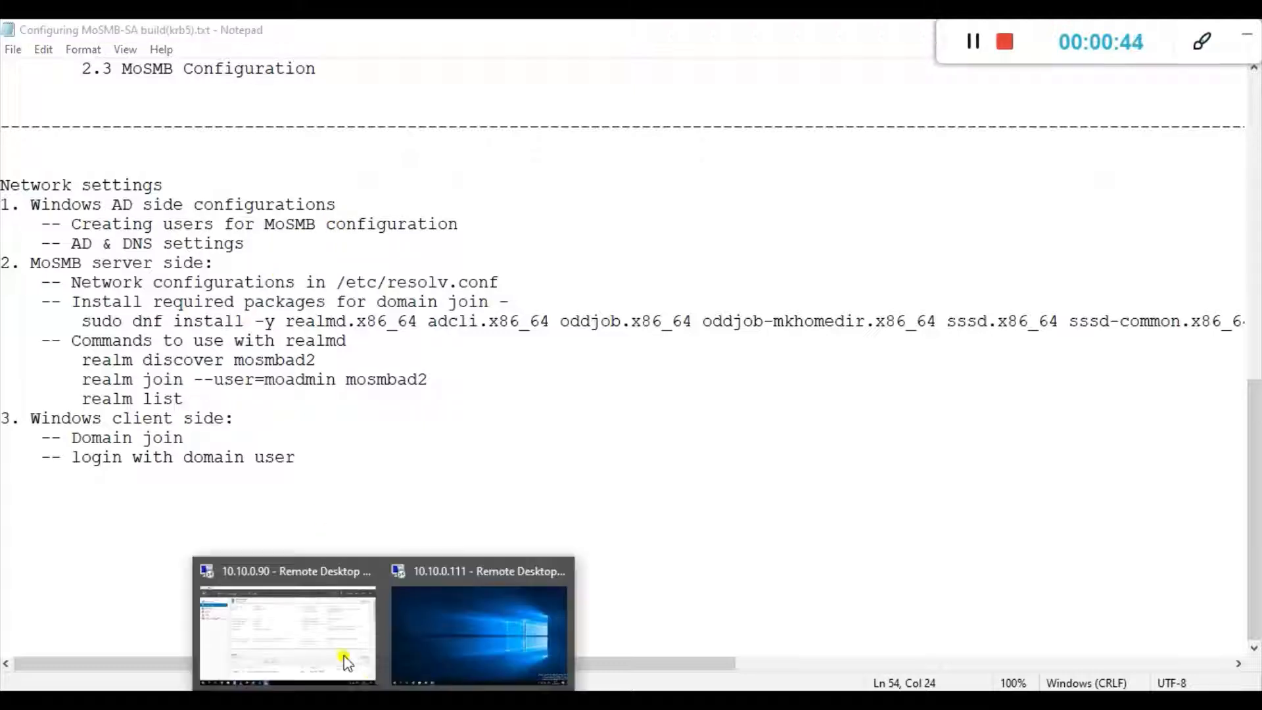
pyautogui.click(322, 636)
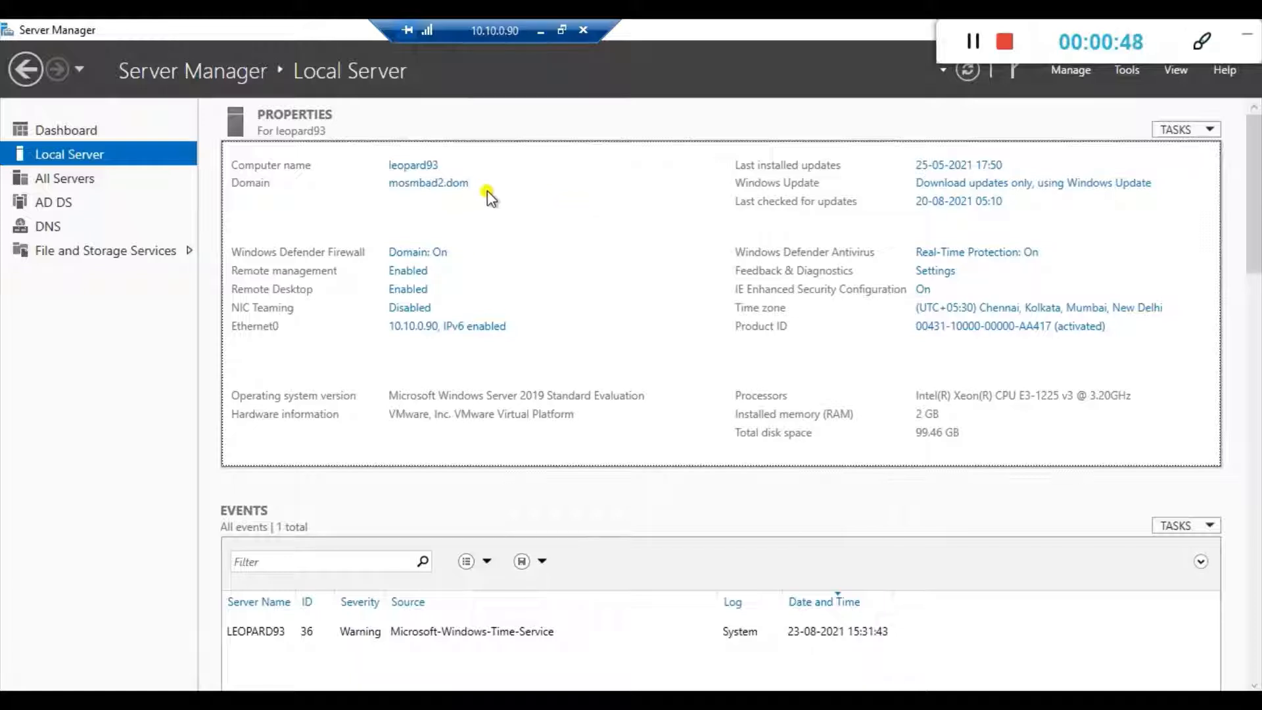
pyautogui.click(392, 191)
pyautogui.click(1128, 73)
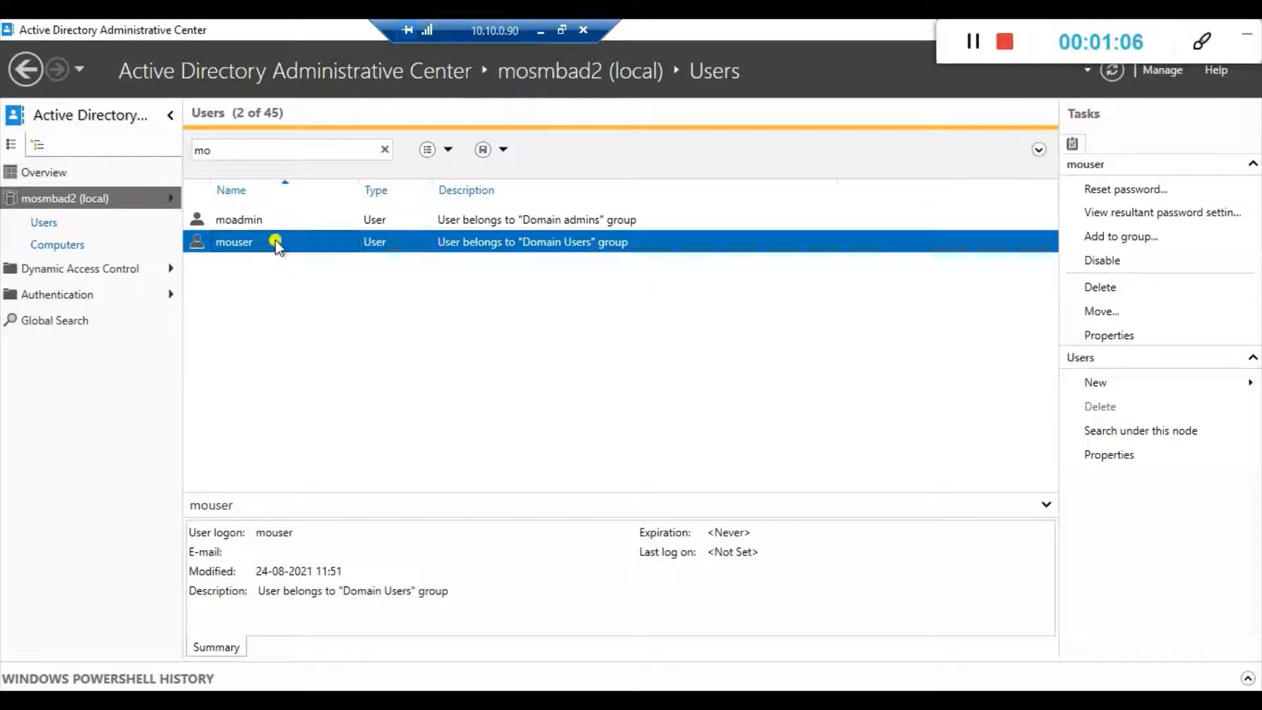
# Compare the moadmin and mouser accounts and their group descriptions in the domain's user list.
pyautogui.click(247, 224)
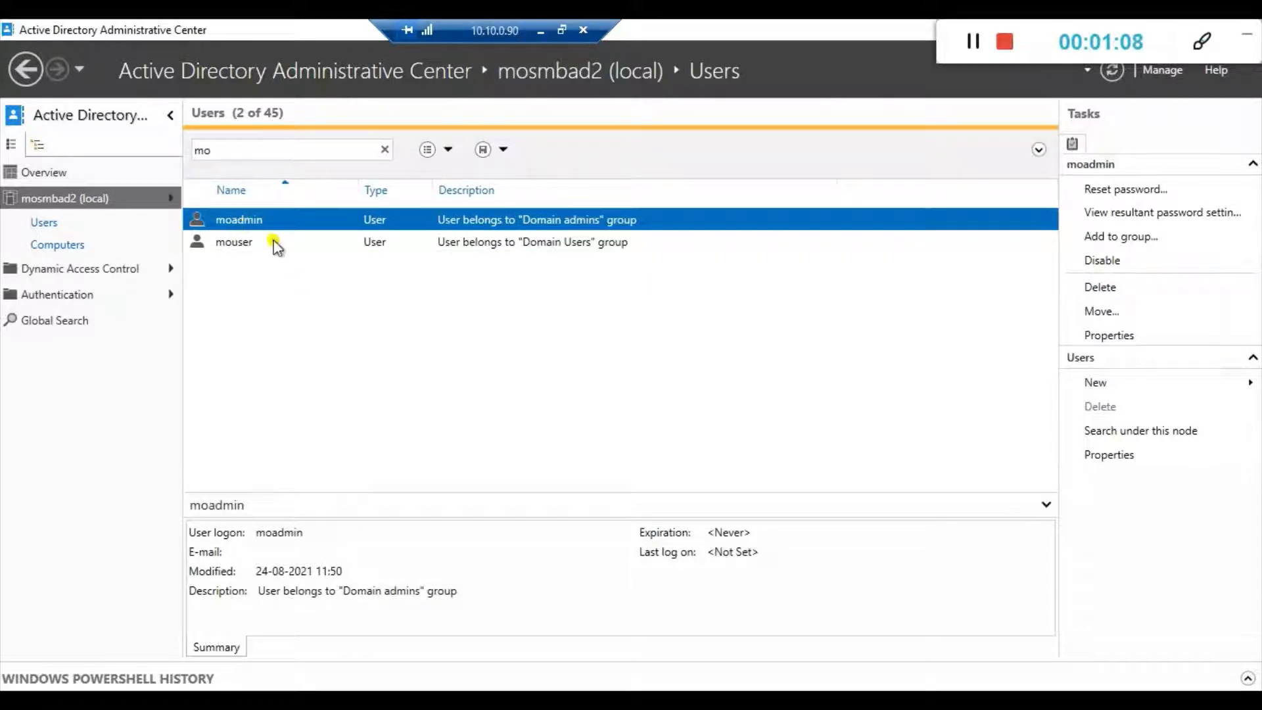
pyautogui.click(261, 247)
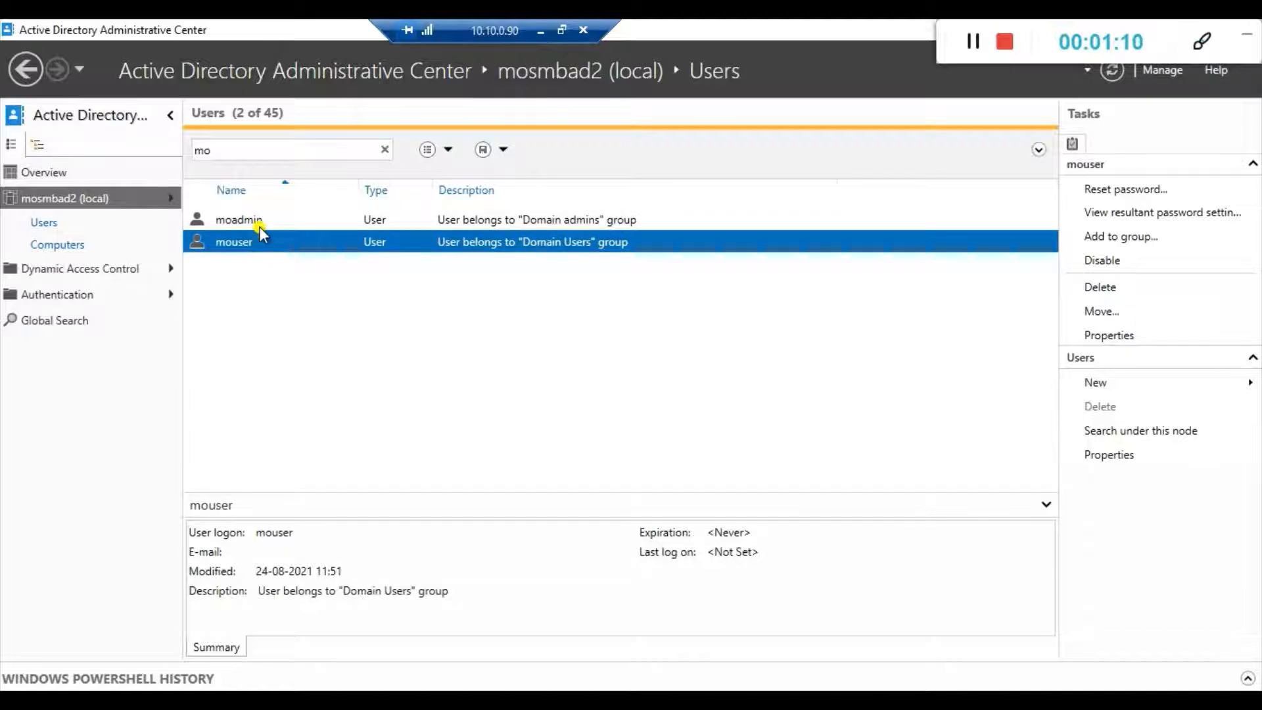
pyautogui.click(263, 229)
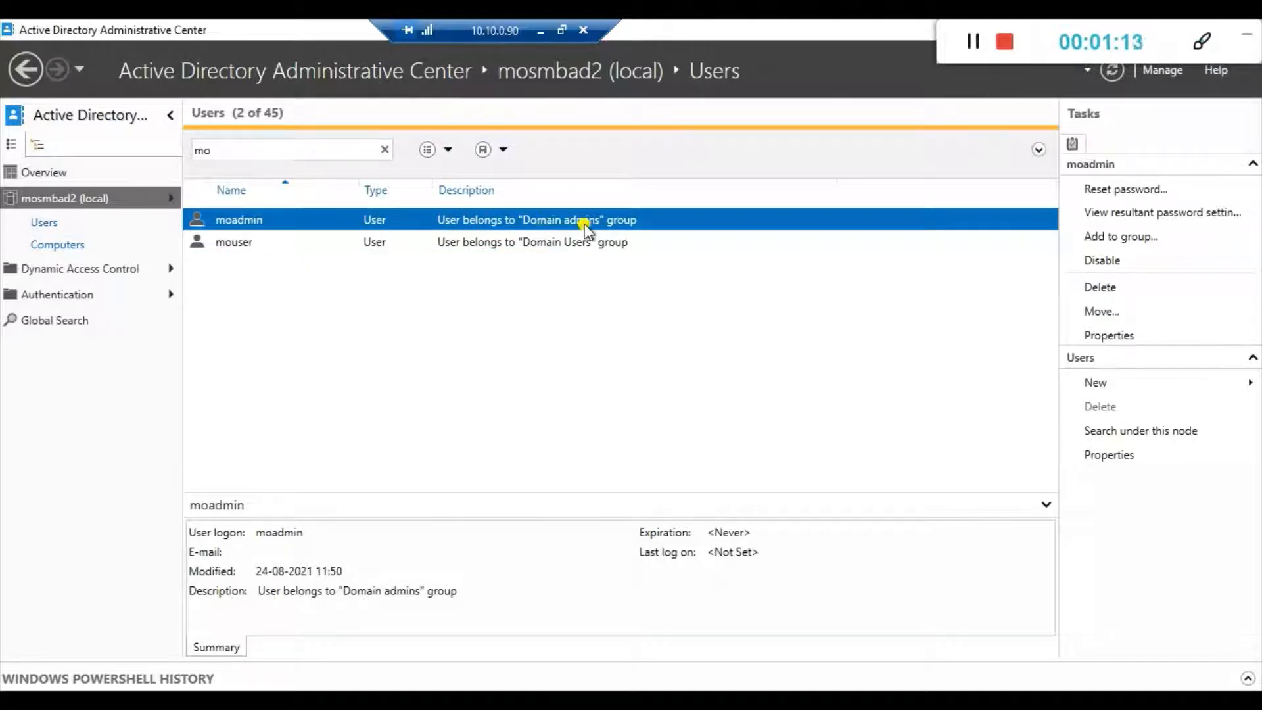
pyautogui.click(284, 244)
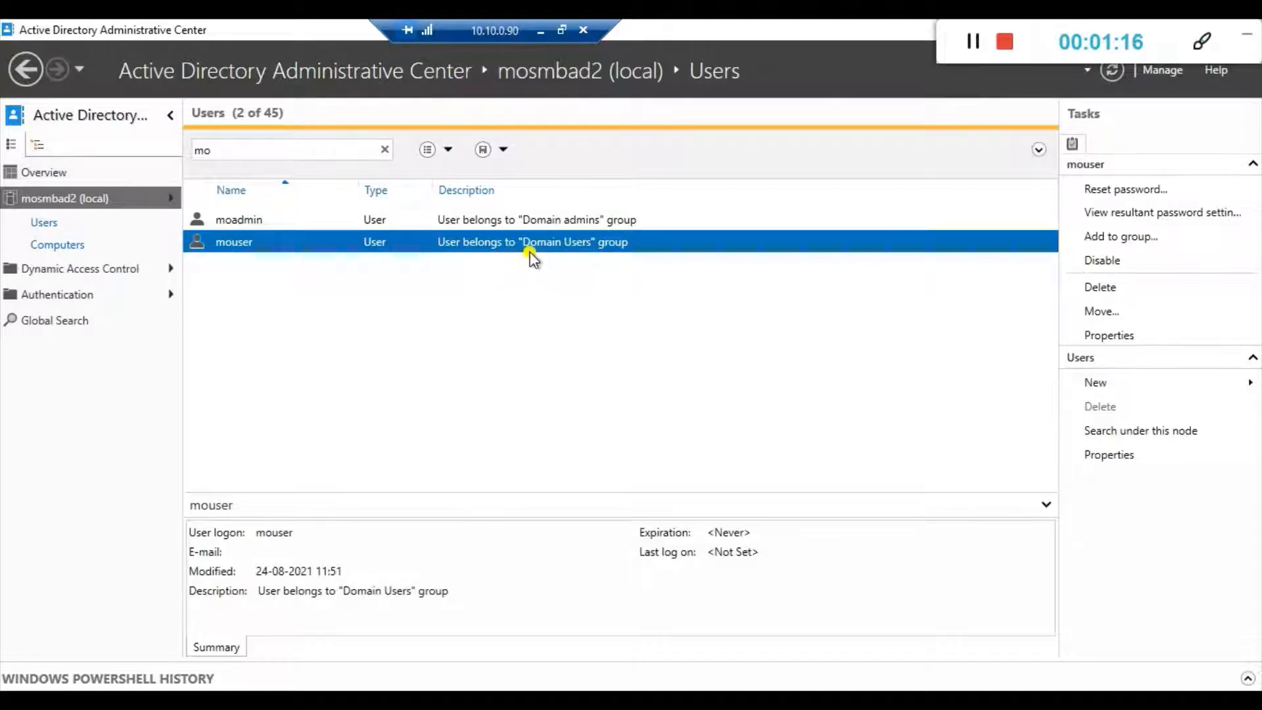
pyautogui.click(359, 224)
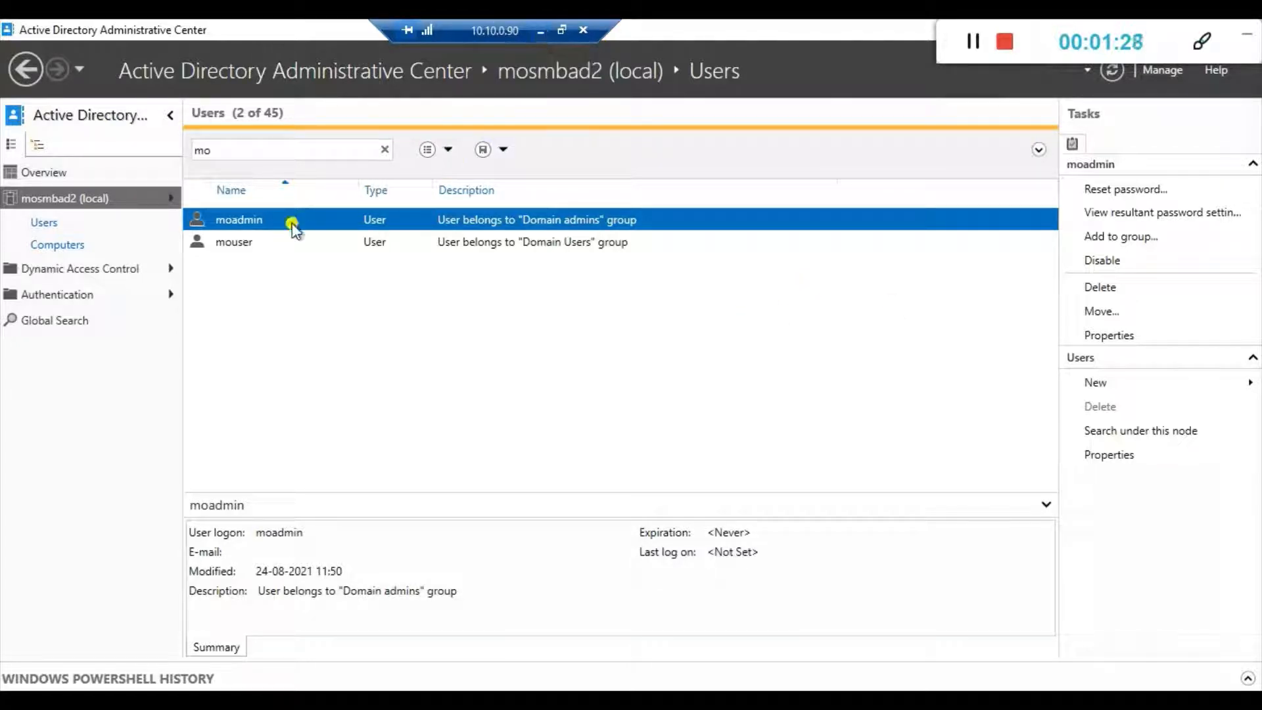
# Inspect the Kerberos AES 128 and 256 bit encryption options in moadmin's account properties, and close them without saving.
pyautogui.doubleClick(293, 224)
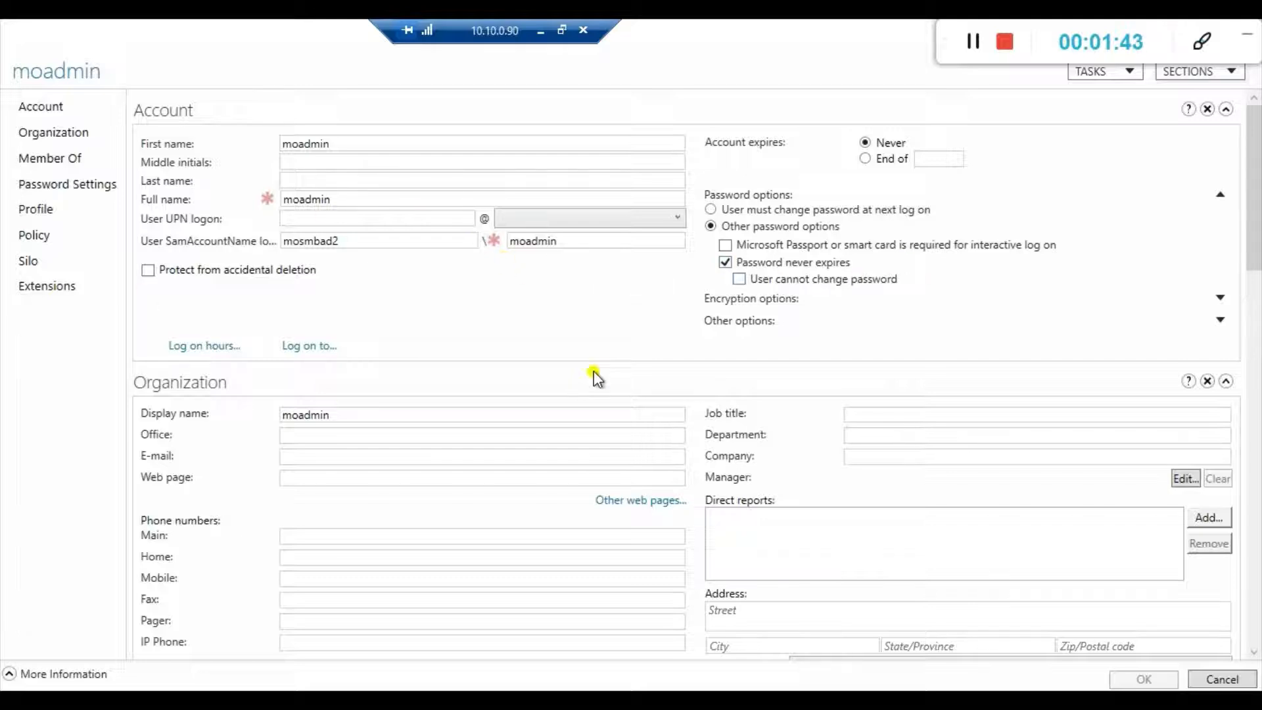
pyautogui.click(754, 301)
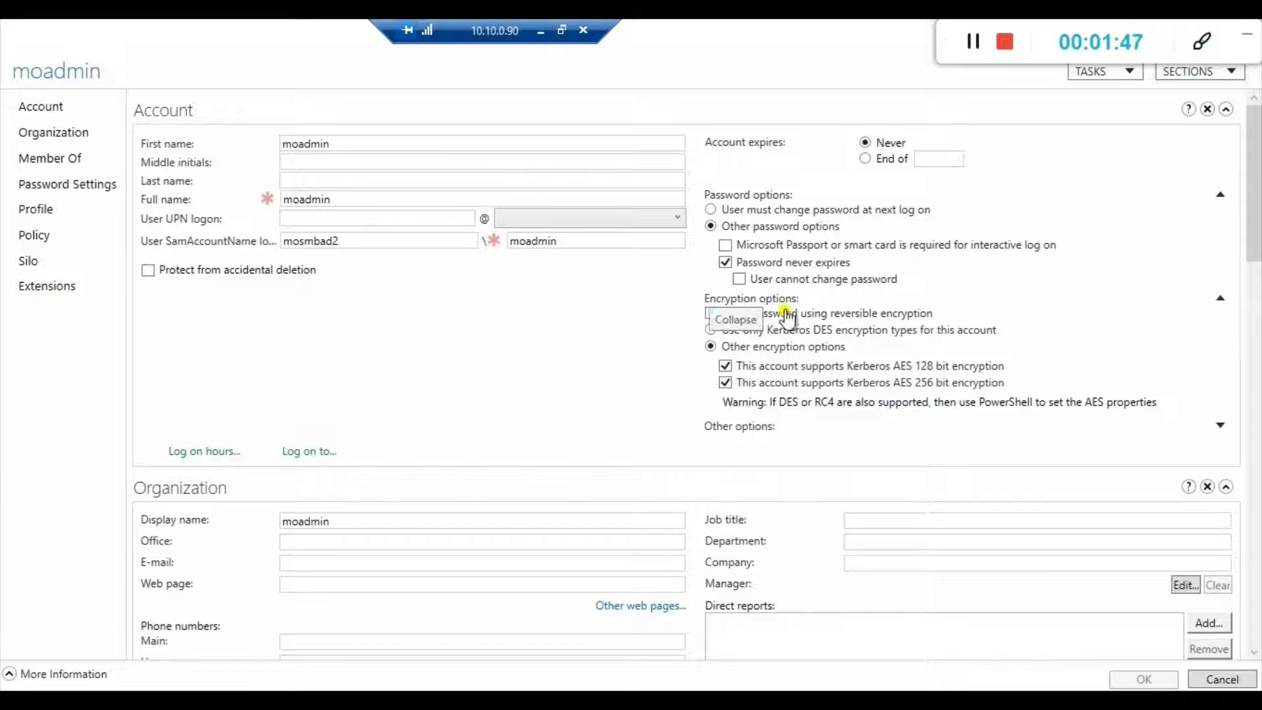
pyautogui.click(894, 372)
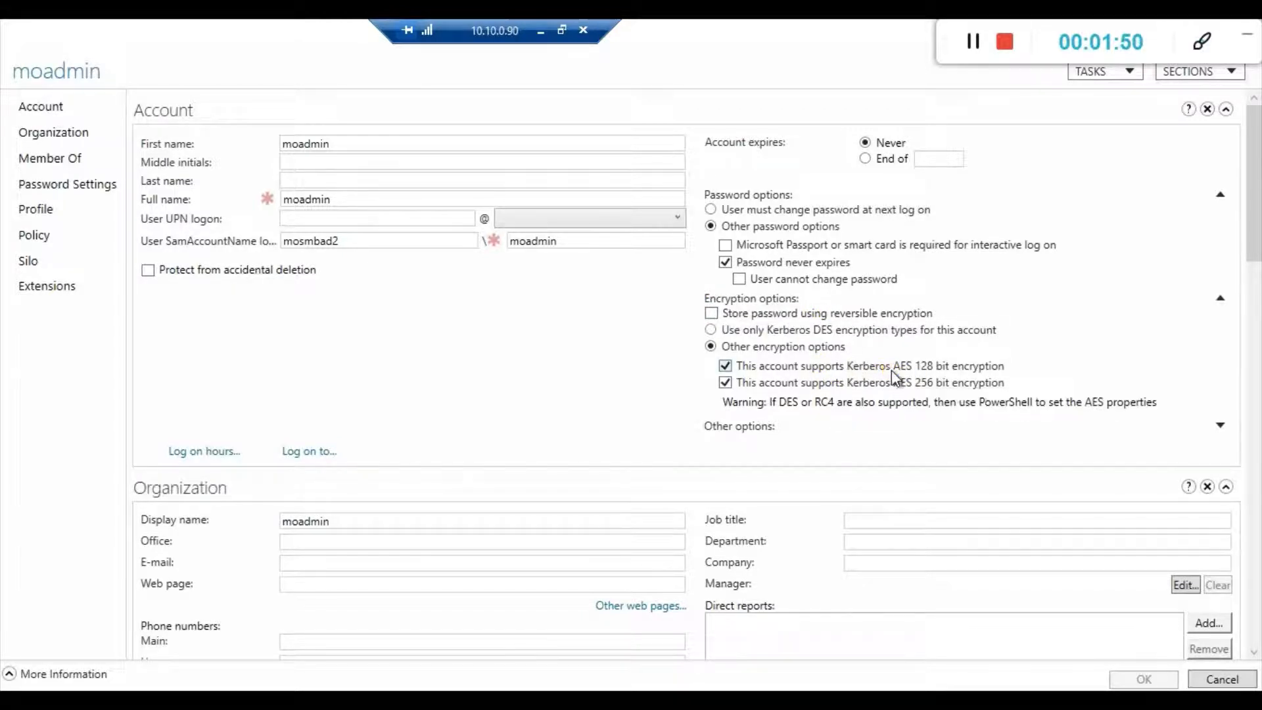
pyautogui.click(726, 366)
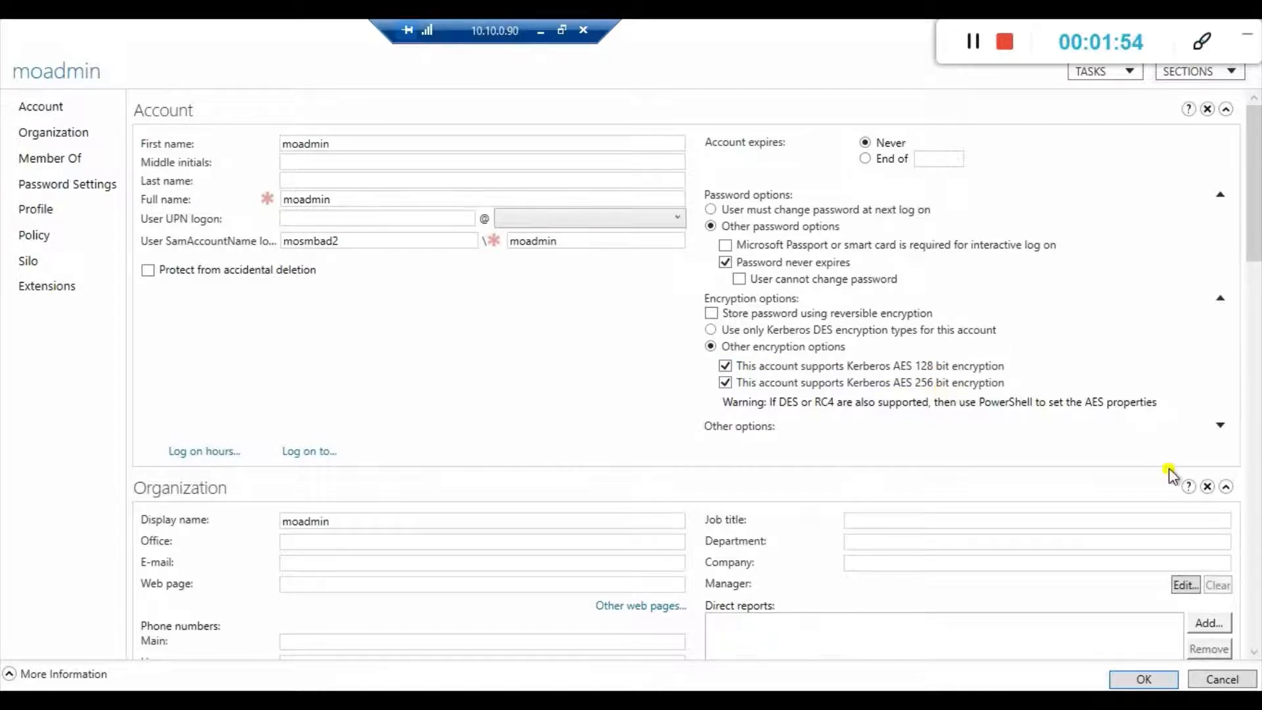
pyautogui.click(1222, 679)
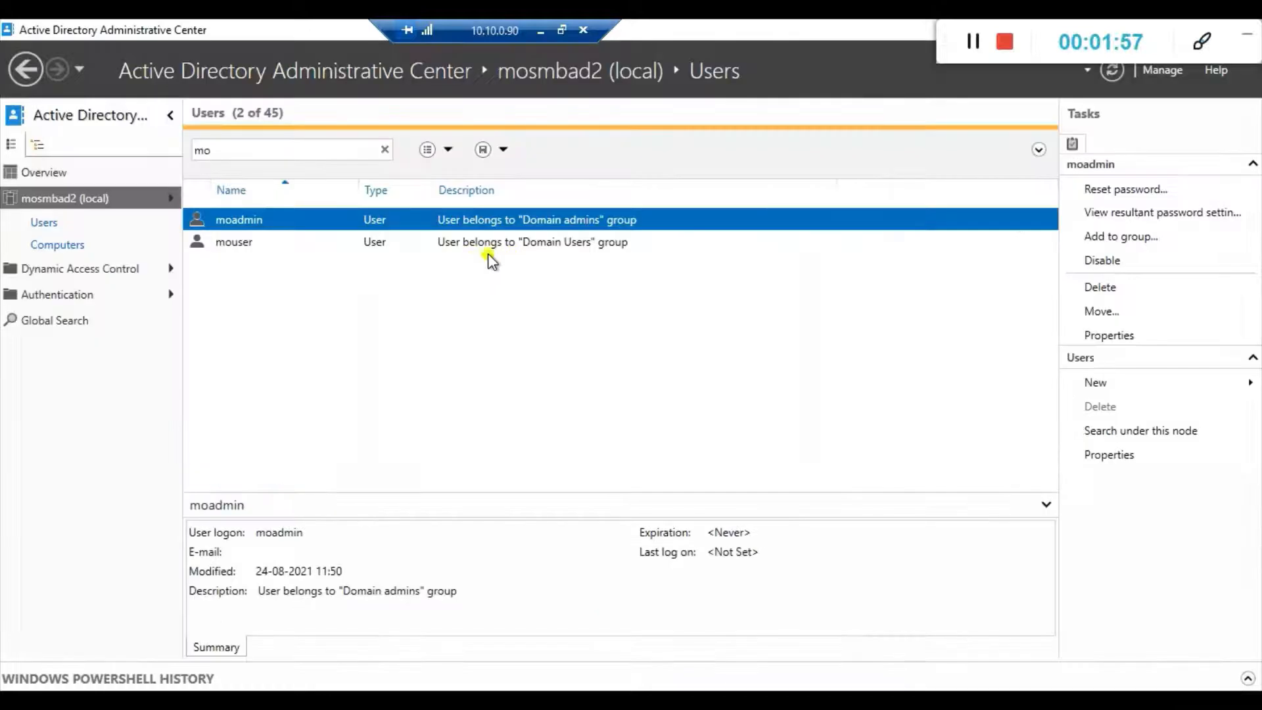
# Return to the Notepad notes to check the /etc/resolv.conf item, and switch to the MoSMB server's terminal and clear it.
pyautogui.click(536, 31)
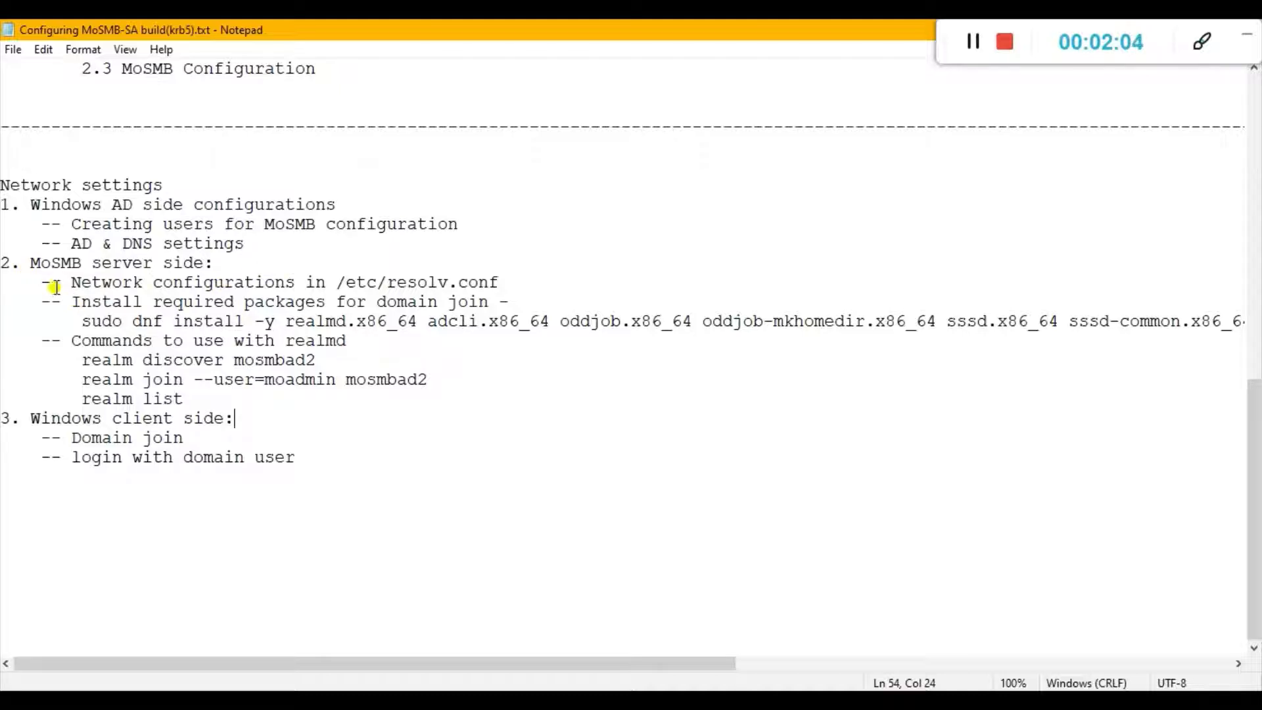
pyautogui.moveTo(70, 288); pyautogui.dragTo(506, 282)
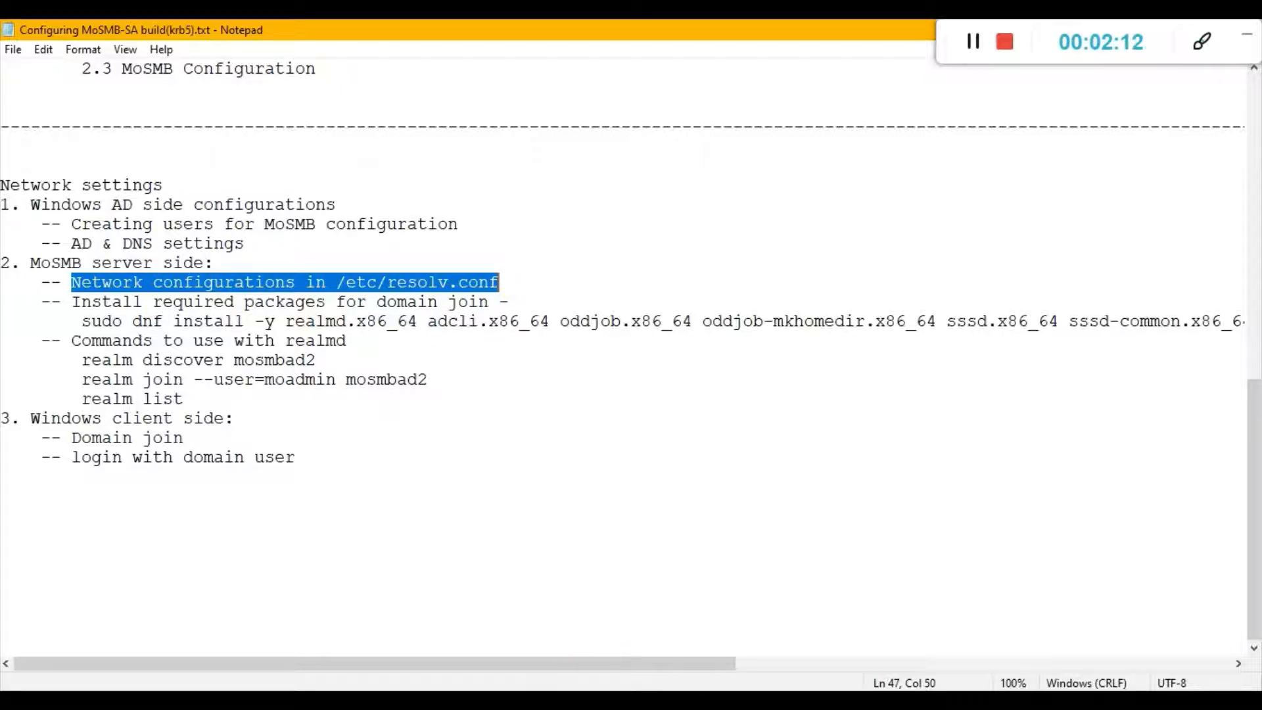
pyautogui.hotkey('alt', 'Tab')
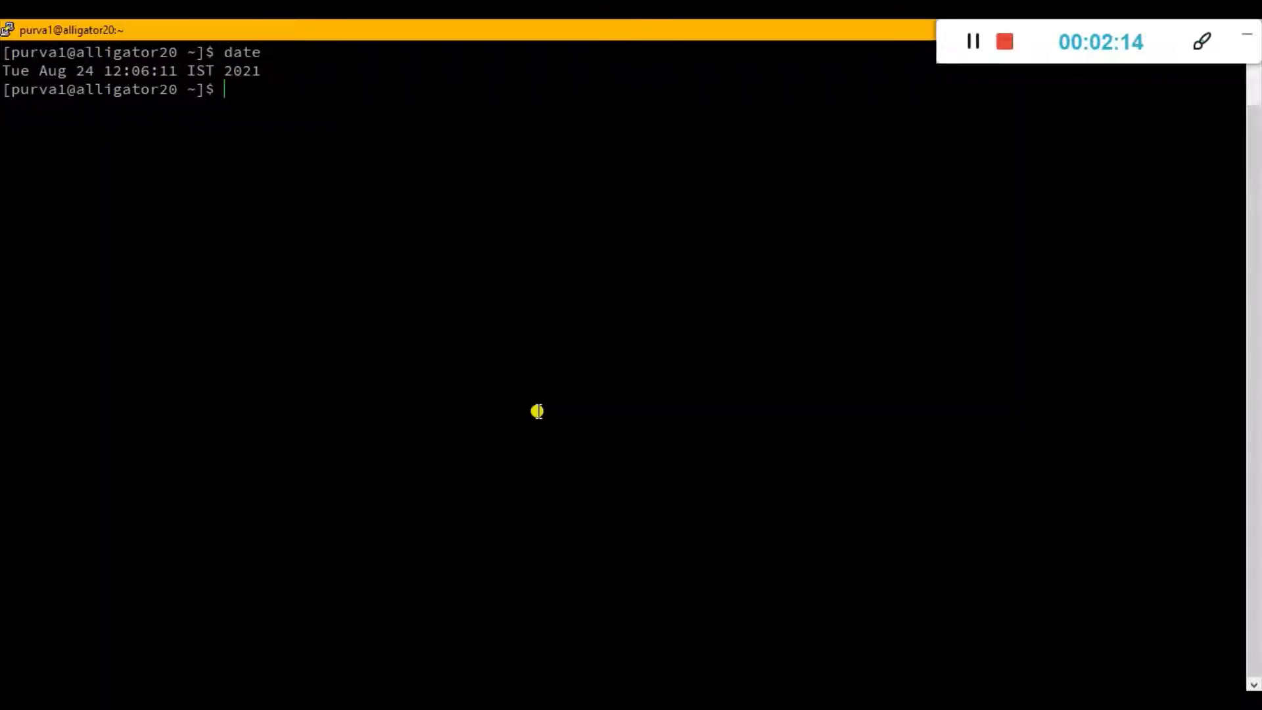
pyautogui.write('clear')
pyautogui.press('Return')
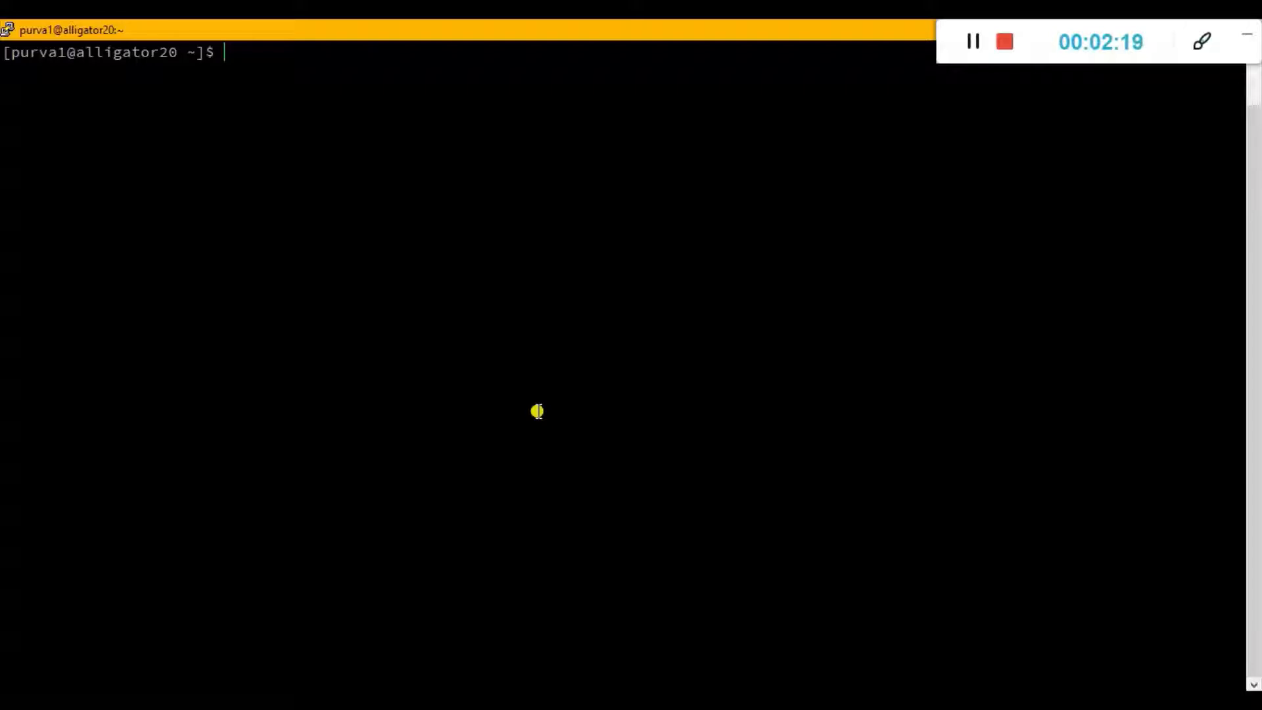
# Open /etc/resolv.conf in vi with sudo, entering the account password.
pyautogui.write('sudo /etc/re')
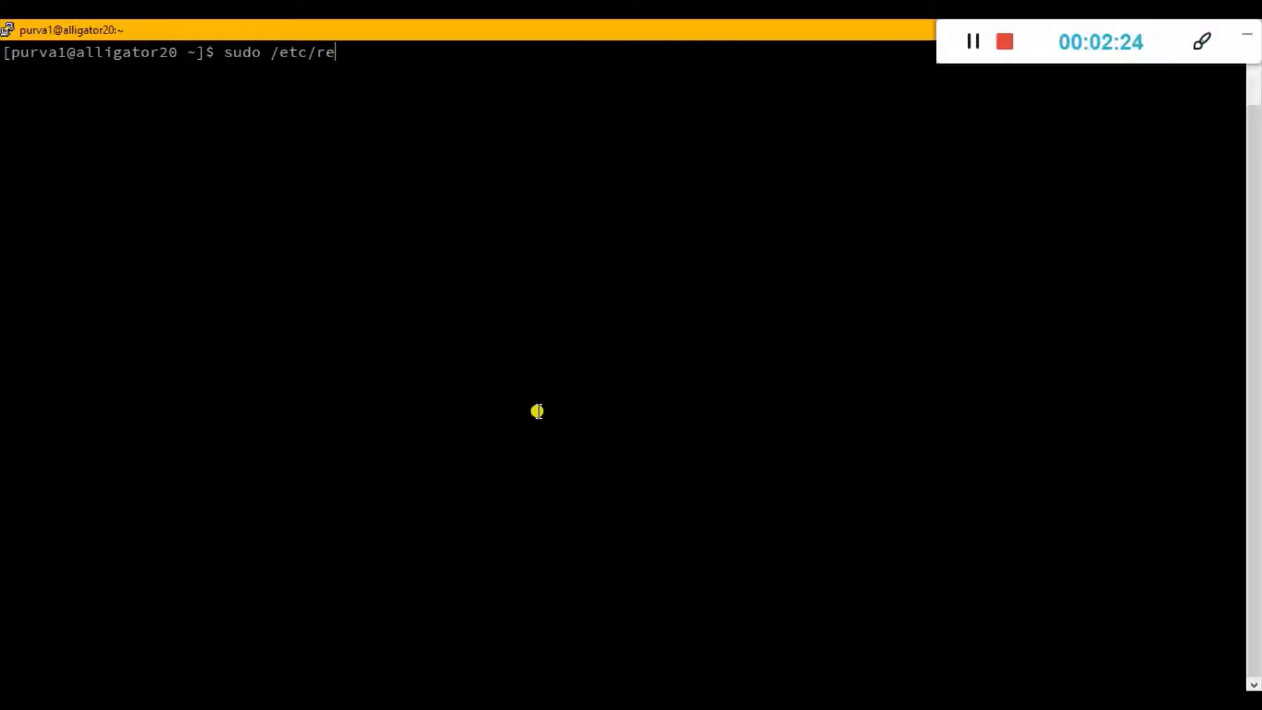
pyautogui.write('s')
pyautogui.press('Tab')
pyautogui.press('Right')
pyautogui.press('Right')
pyautogui.write('vi')
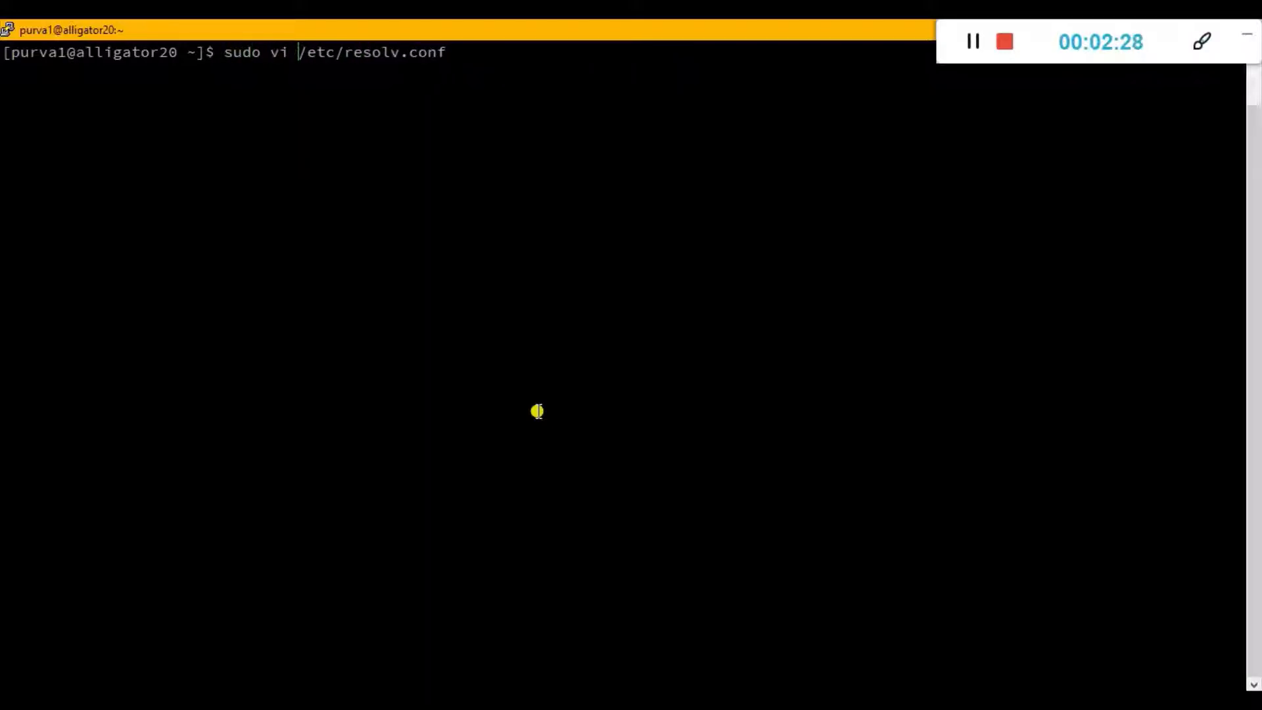
pyautogui.press('Return')
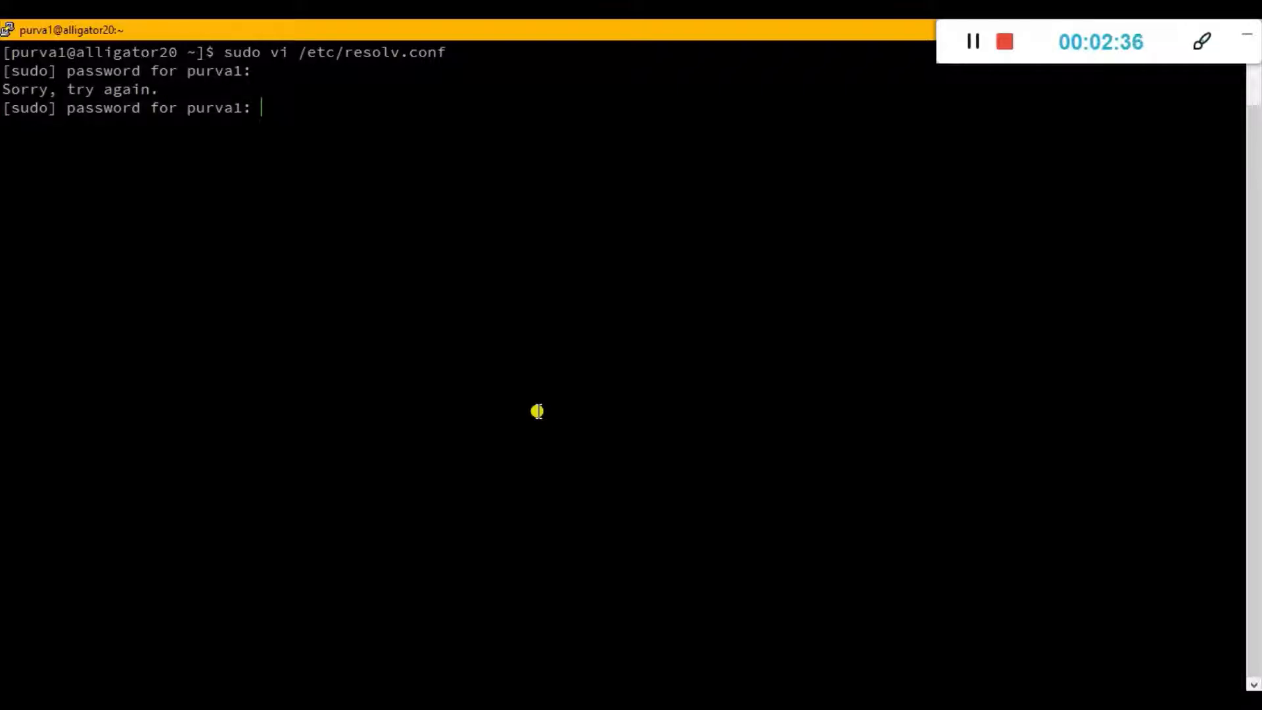
pyautogui.press('Return')
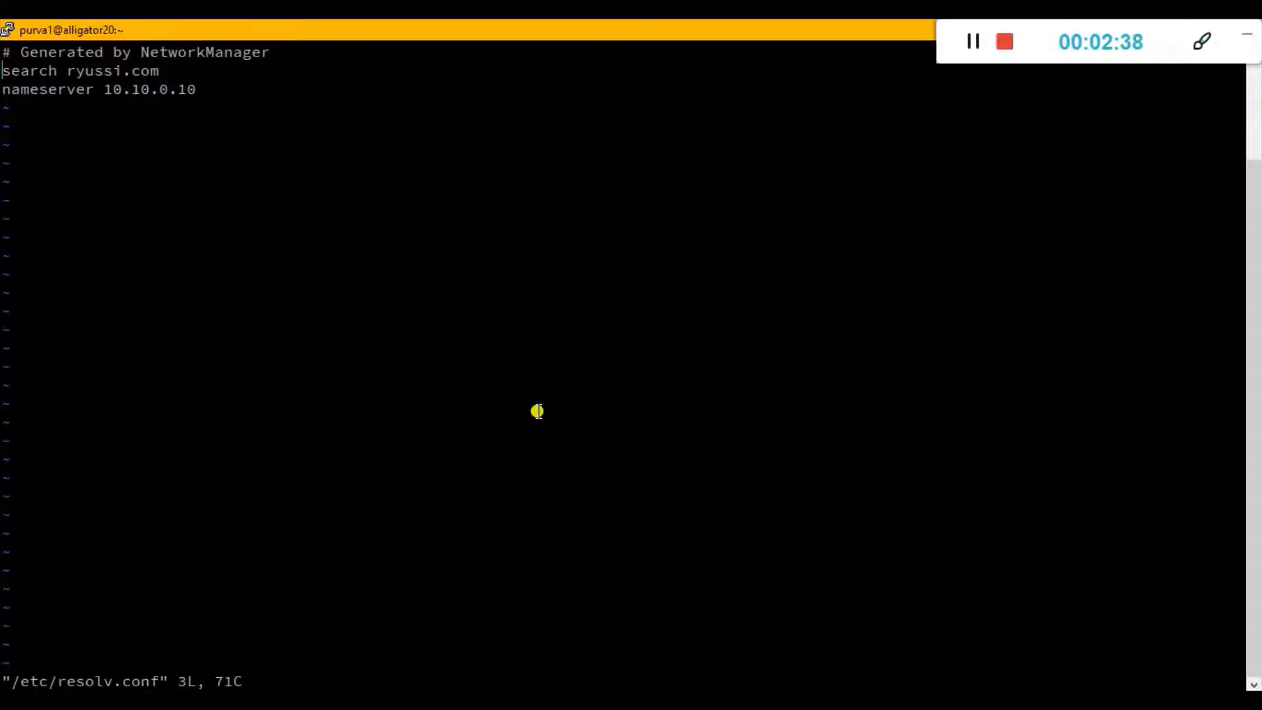
# Add mosmbad2.dom to the search line of the resolver configuration, after ryussi.com.
pyautogui.press('i')
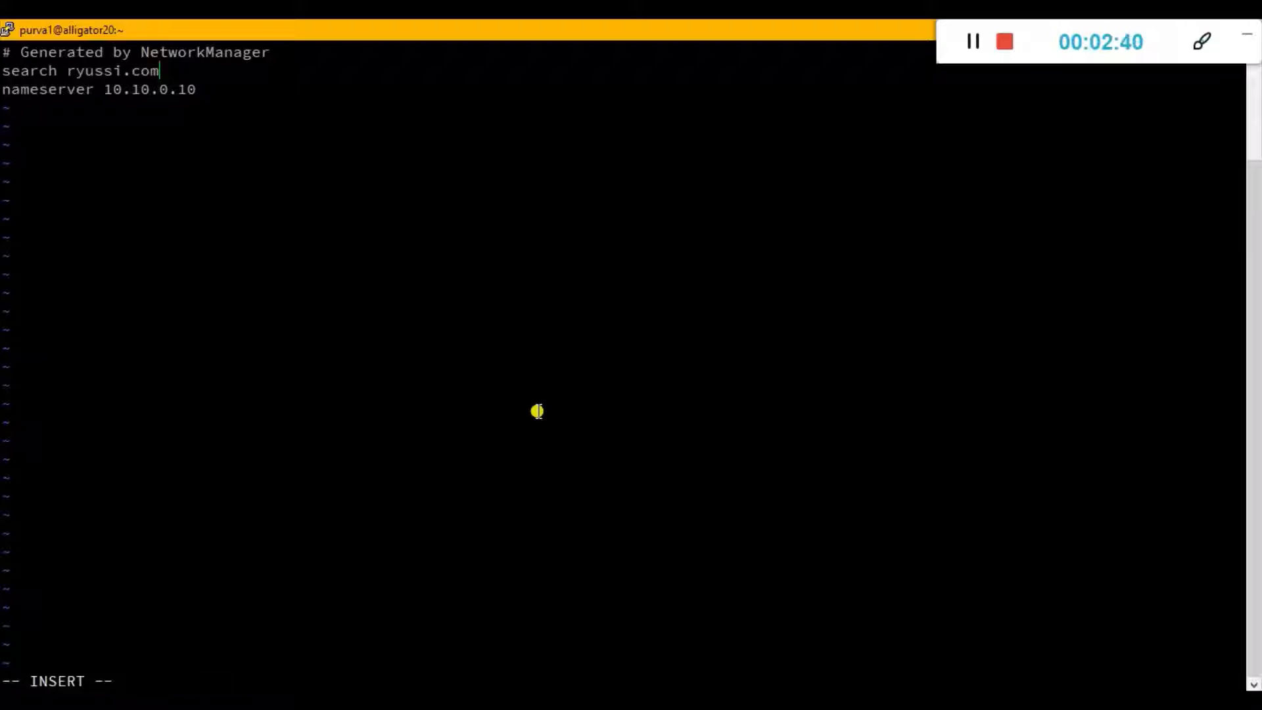
pyautogui.write('mosmbad2.dom')
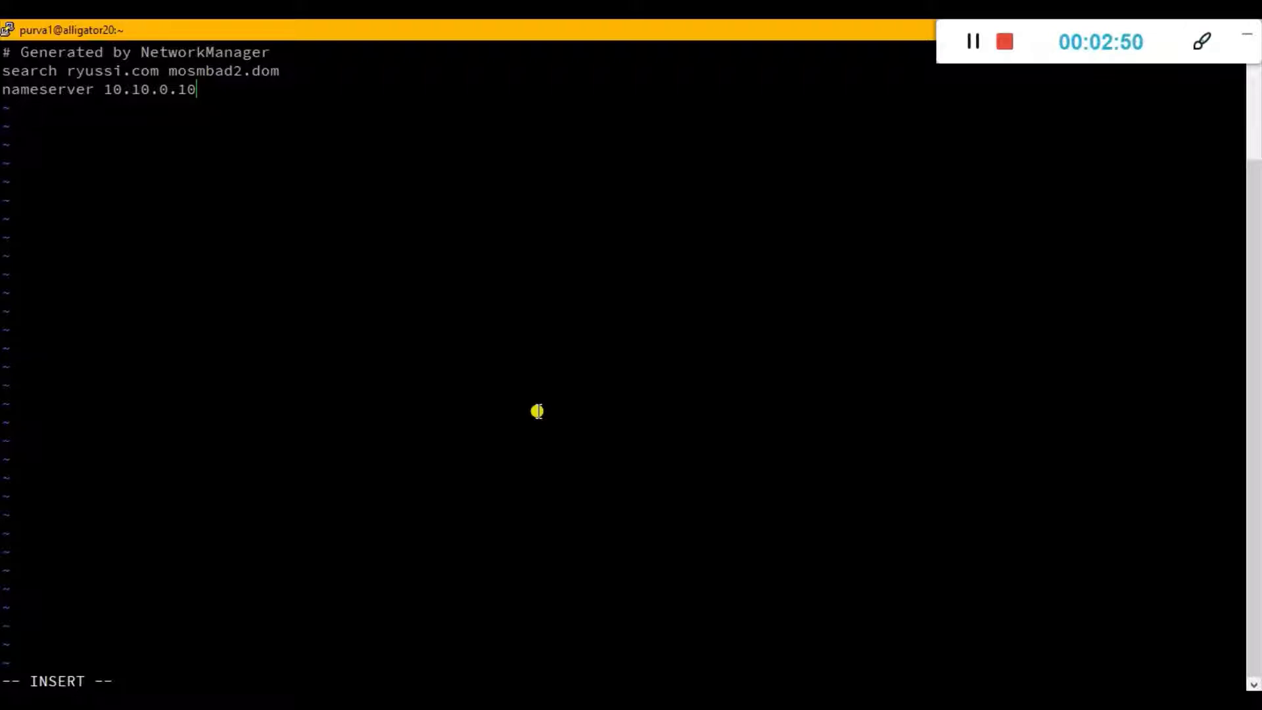
pyautogui.write('10.10.0.90')
# Add 10.10.0.90 as a nameserver in /etc/resolv.conf, and save and exit the file.
pyautogui.press('Escape')
pyautogui.write('wq!')
pyautogui.press('Return')
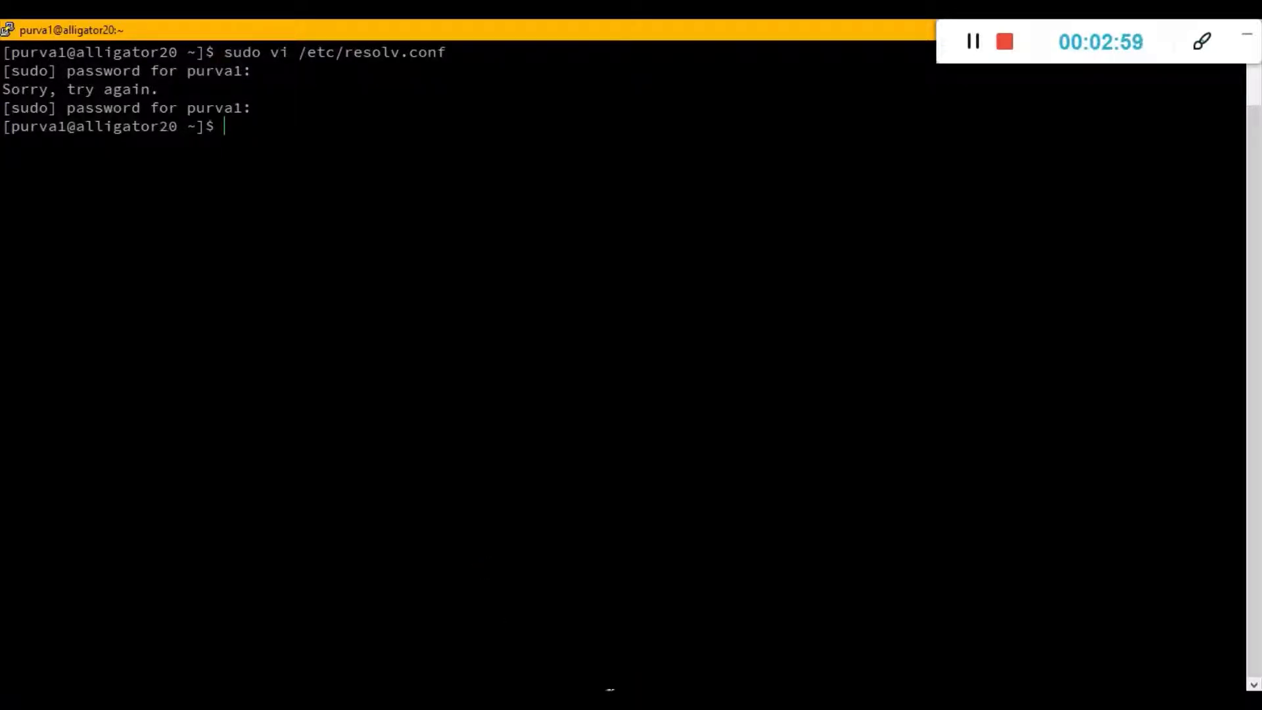
# Review the full sudo dnf install command for the domain-join packages in the Notepad notes, and switch back to the terminal.
pyautogui.click(611, 701)
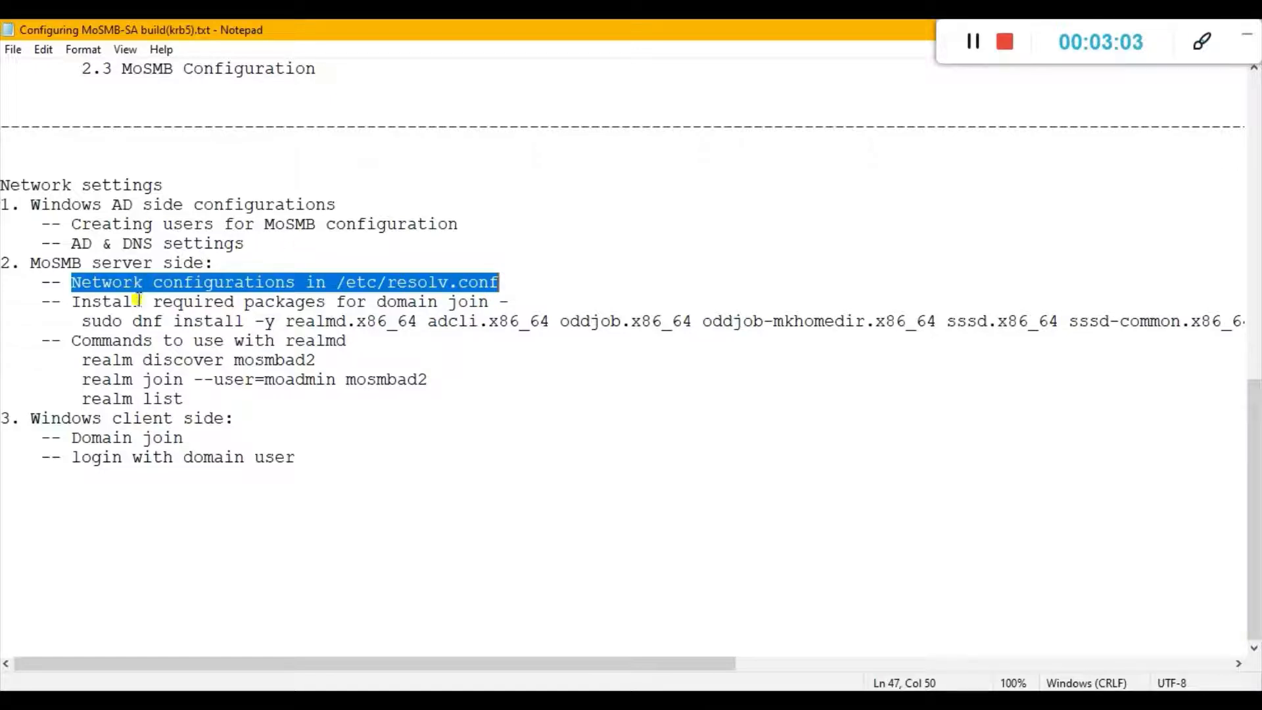
pyautogui.click(80, 321)
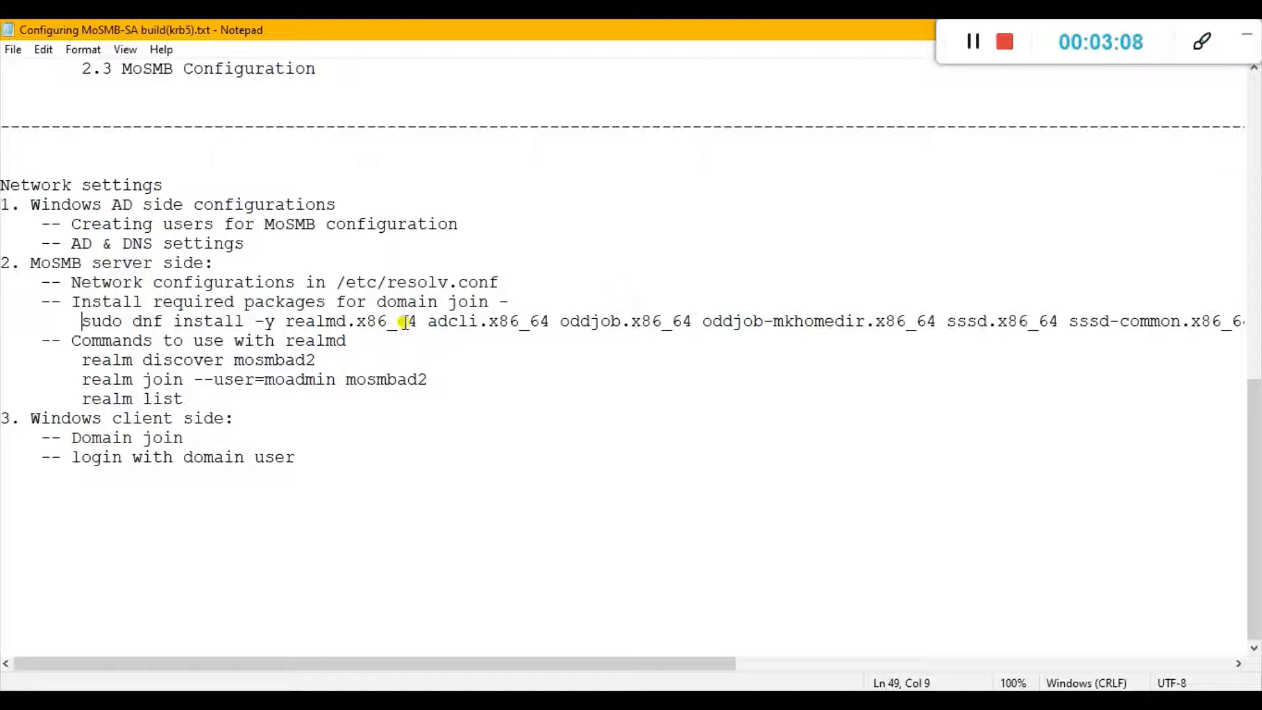
pyautogui.moveTo(284, 321); pyautogui.dragTo(418, 318)
pyautogui.click(468, 320)
pyautogui.moveTo(586, 318); pyautogui.dragTo(1190, 321)
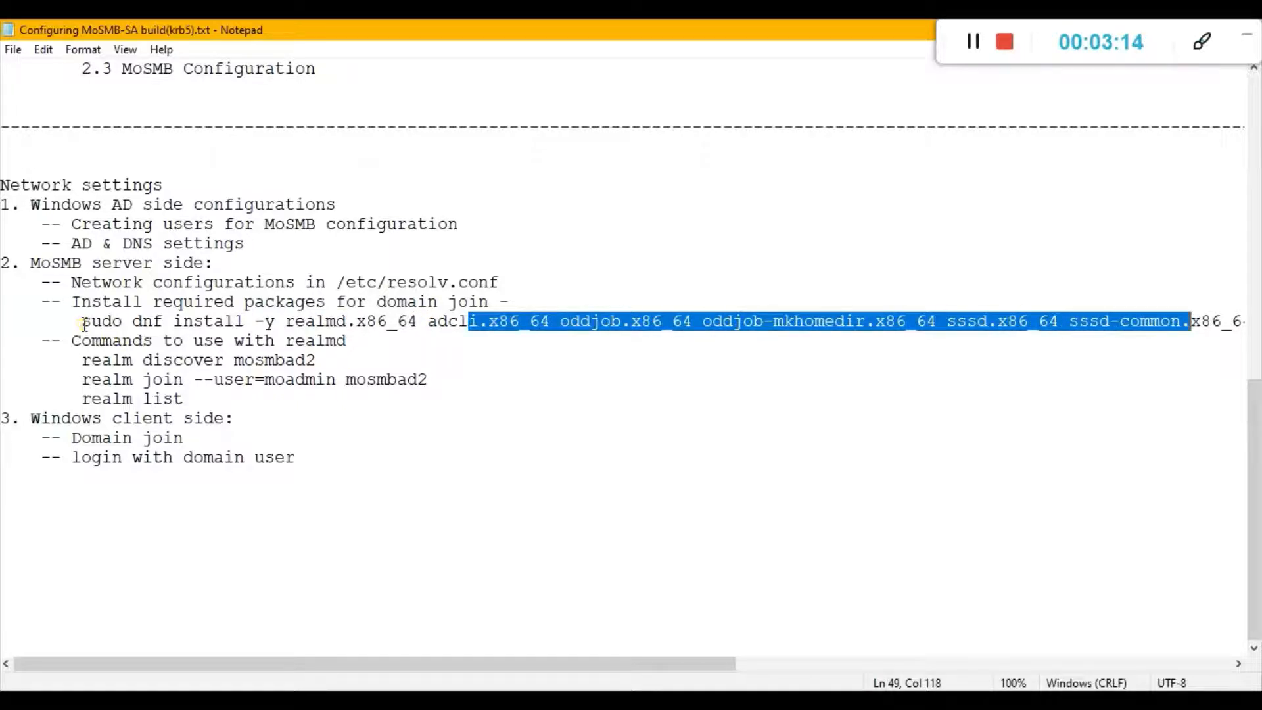
pyautogui.click(82, 322)
pyautogui.hotkey('shift', 'End')
pyautogui.hotkey('ctrl', 'c')
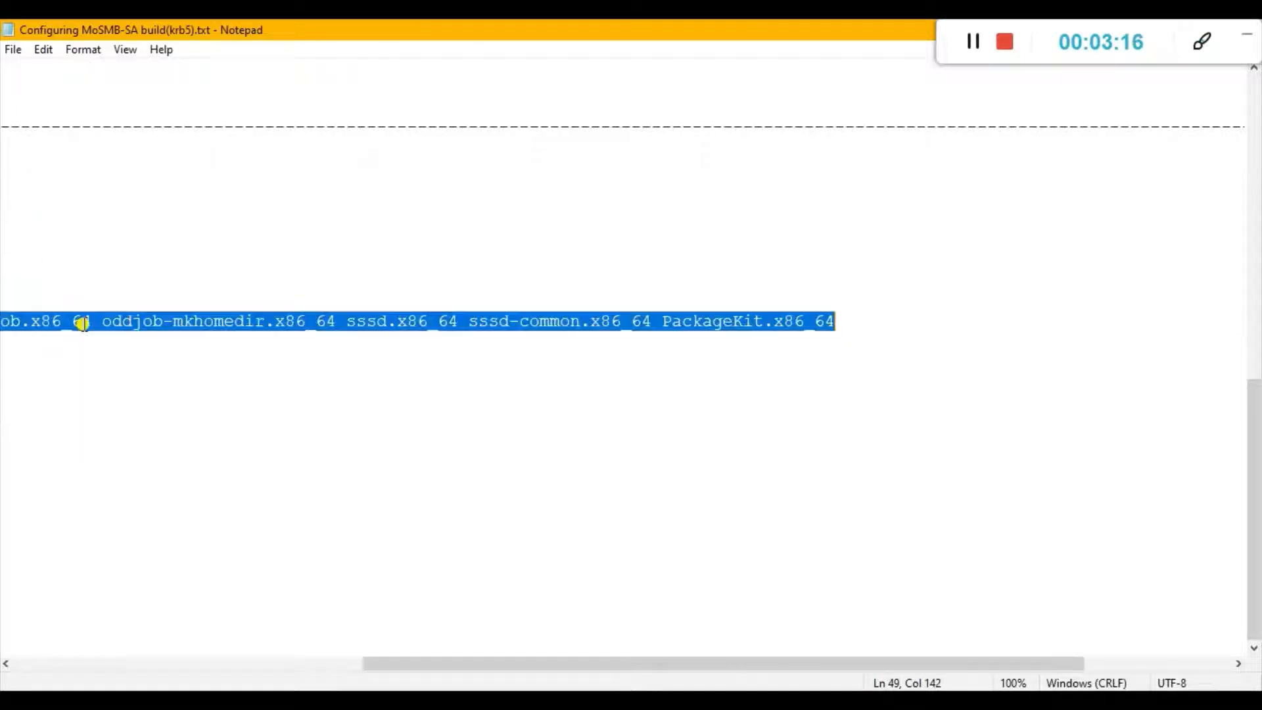
pyautogui.press('Home')
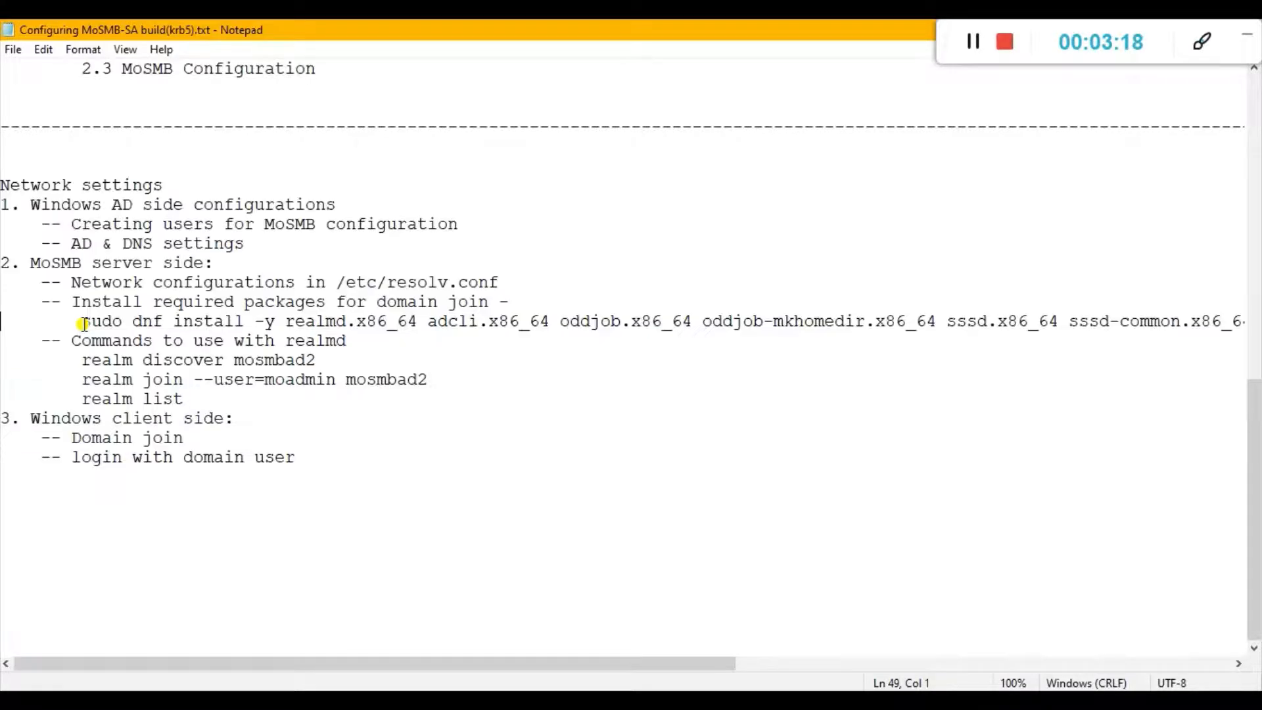
pyautogui.hotkey('alt', 'Tab')
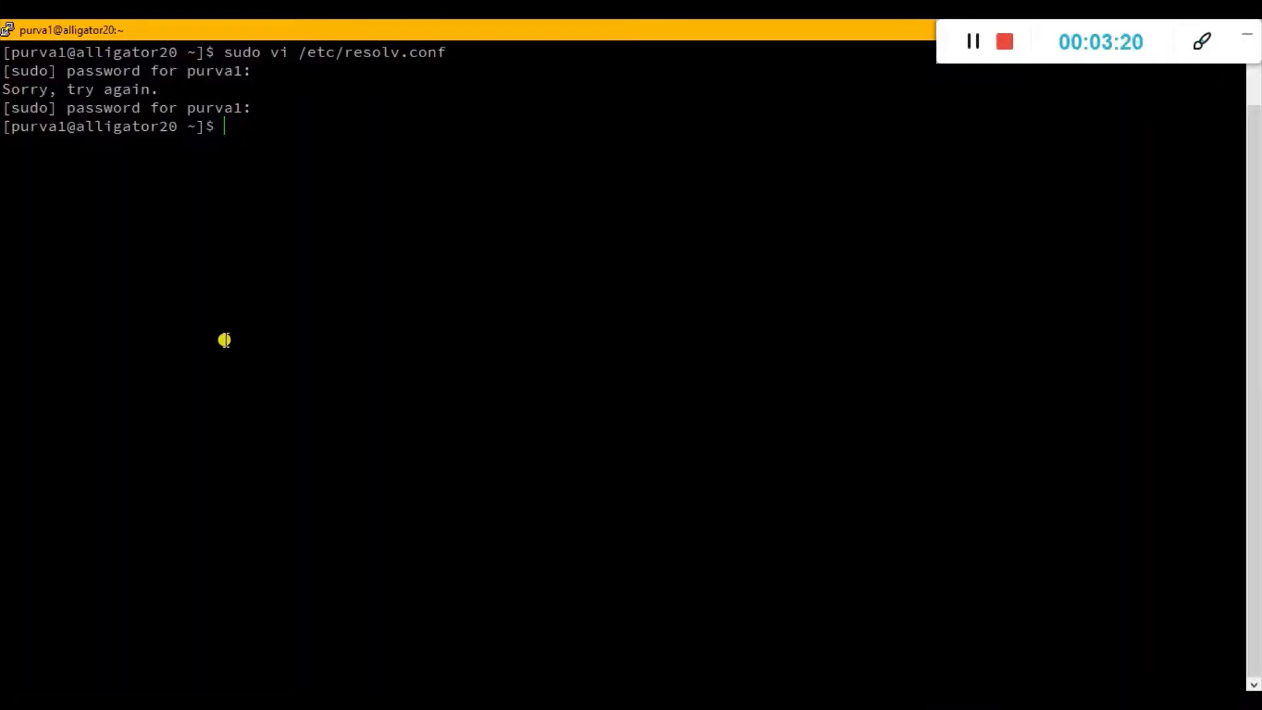
# Run the copied sudo dnf install command for the domain-join packages, and clear the terminal once the installation is complete.
pyautogui.rightClick(224, 340)
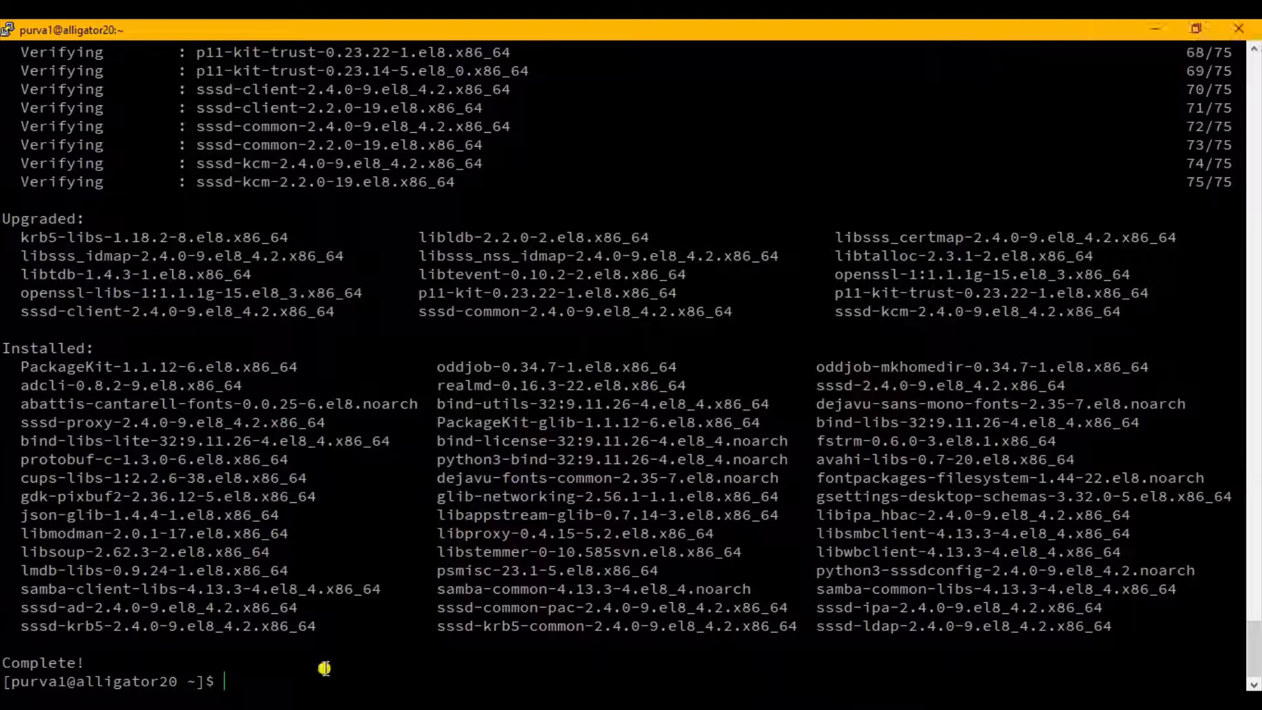
pyautogui.write('clear')
pyautogui.press('Return')
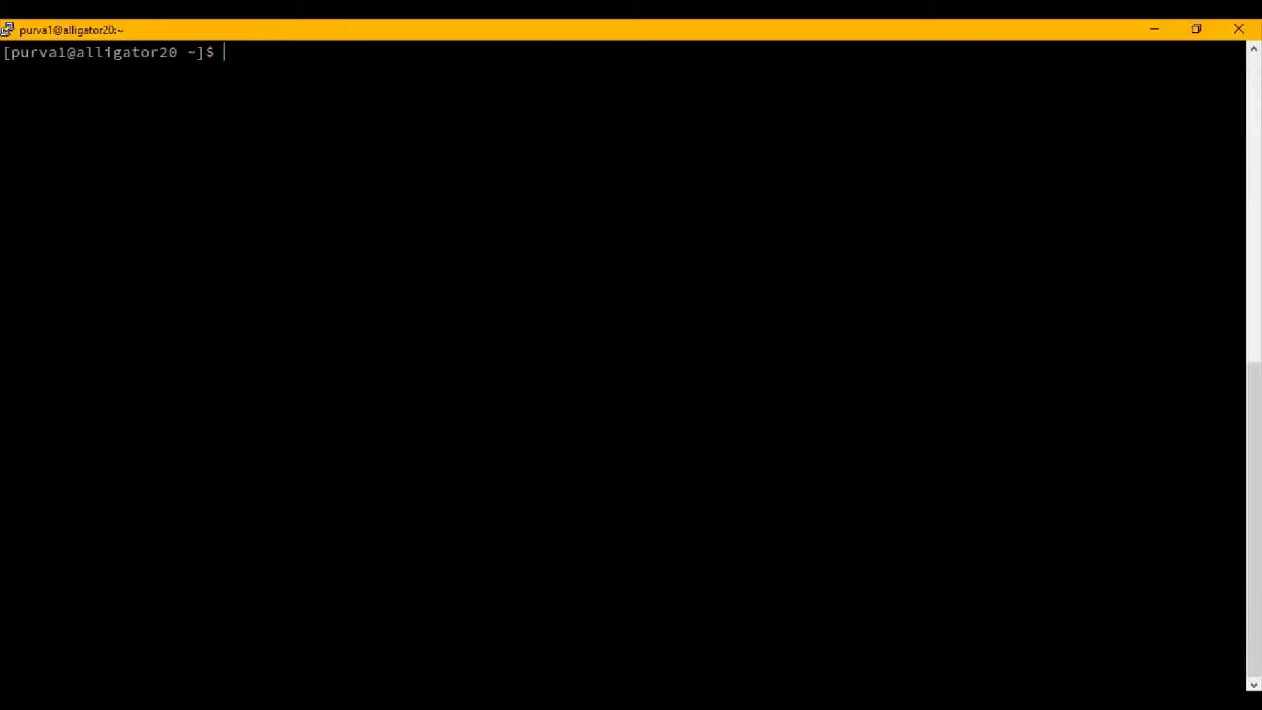
# Review the realm discover mosmbad2 command under the realmd commands in the Notepad notes, and return to the terminal.
pyautogui.hotkey('alt', 'Tab')
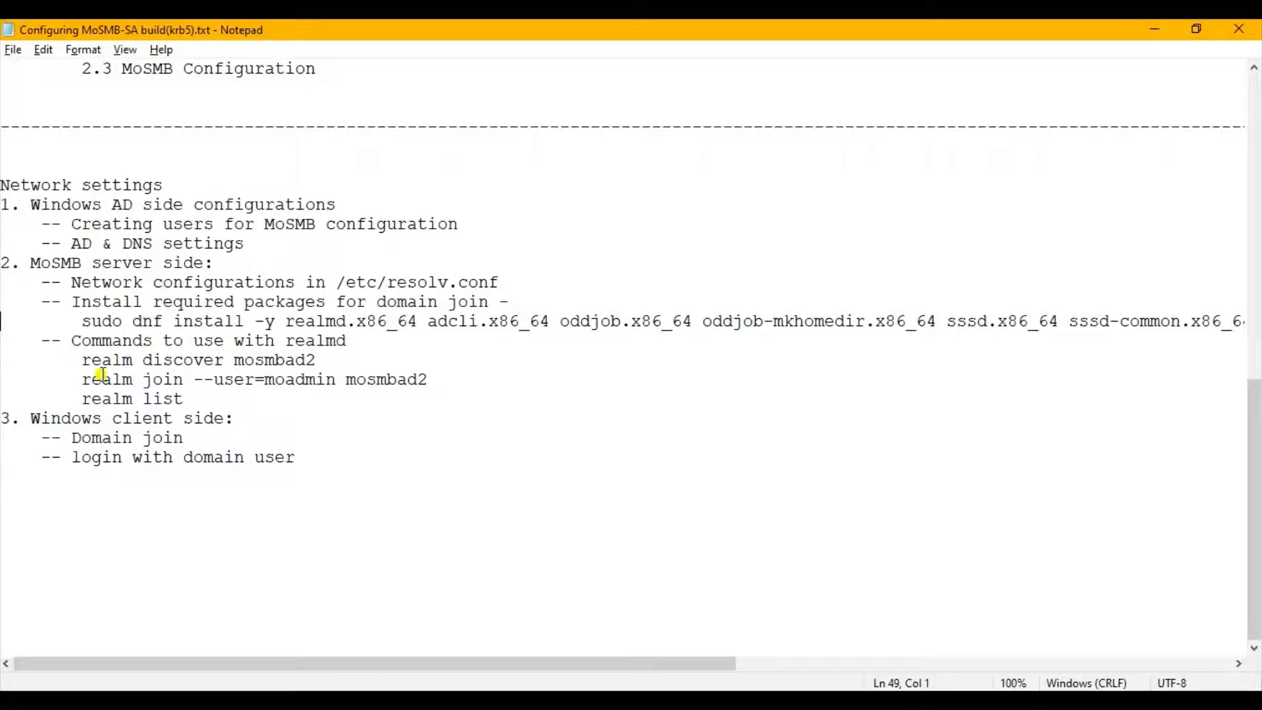
pyautogui.moveTo(348, 341); pyautogui.dragTo(284, 341)
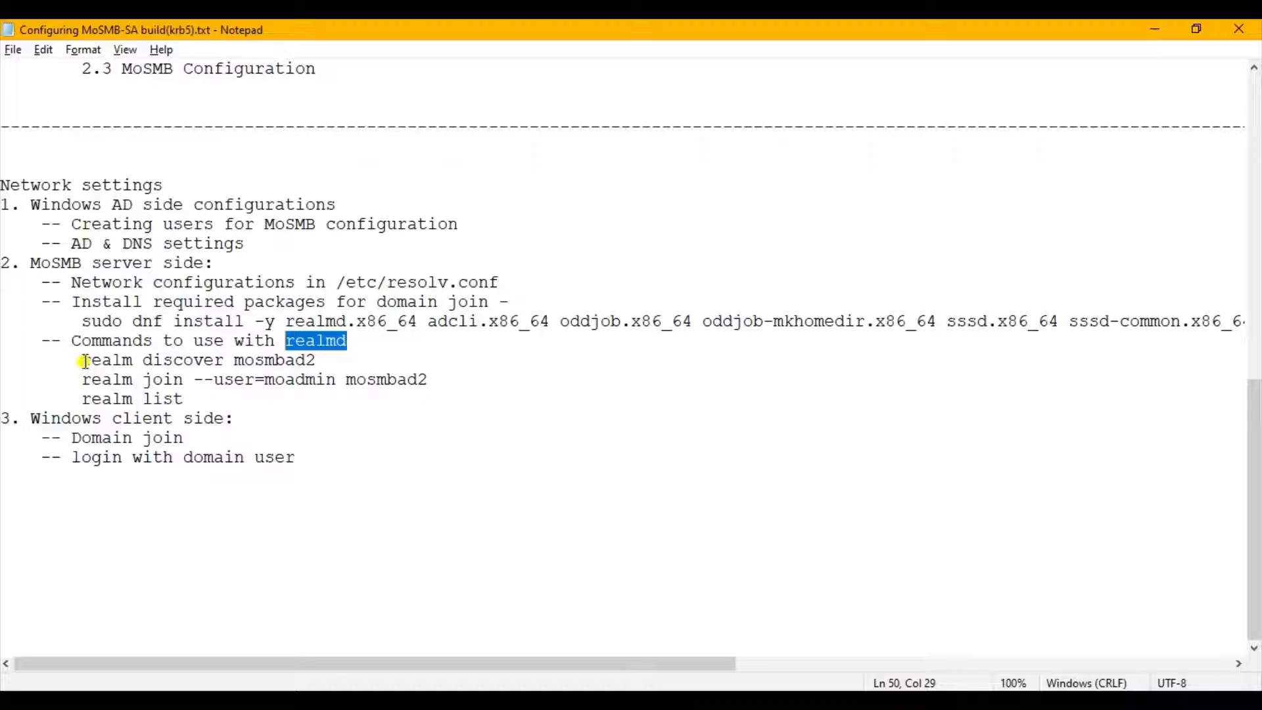
pyautogui.moveTo(85, 360); pyautogui.dragTo(315, 360)
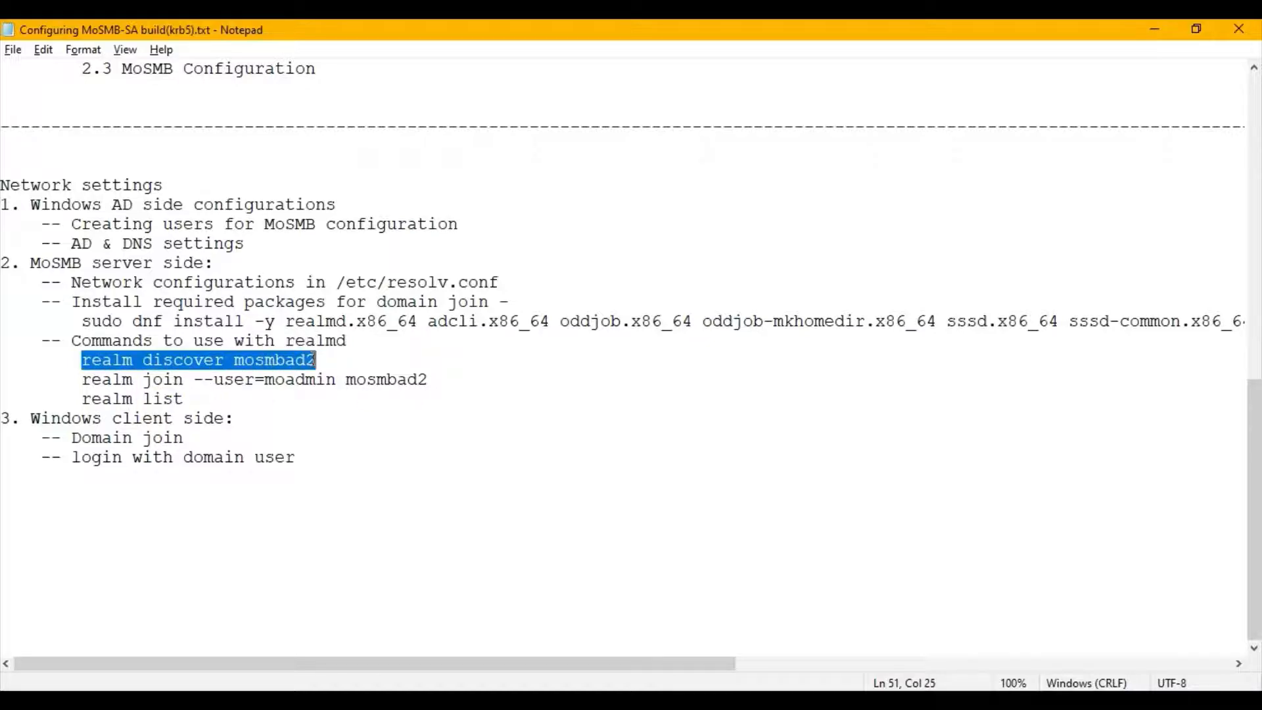
pyautogui.click(1158, 37)
# Run sudo realm discover mosmbad2.dom in the terminal, entering the account password.
pyautogui.write('r')
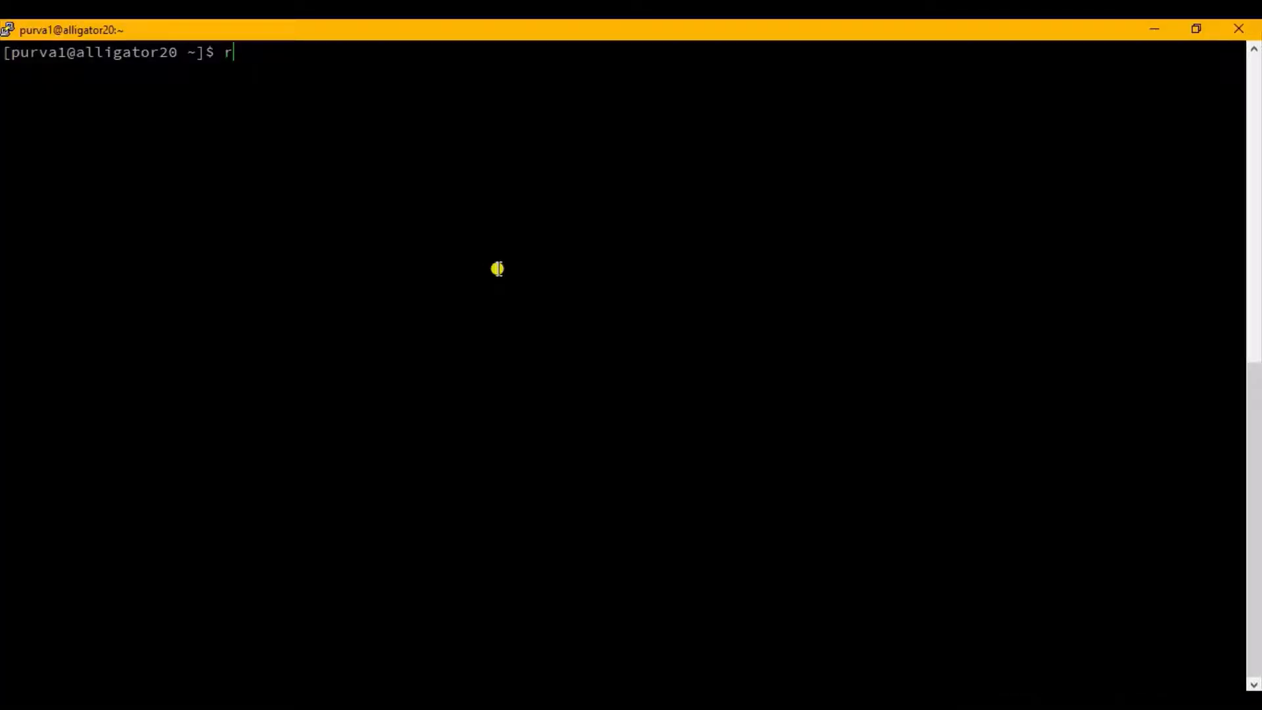
pyautogui.write('ealm discover mosmb')
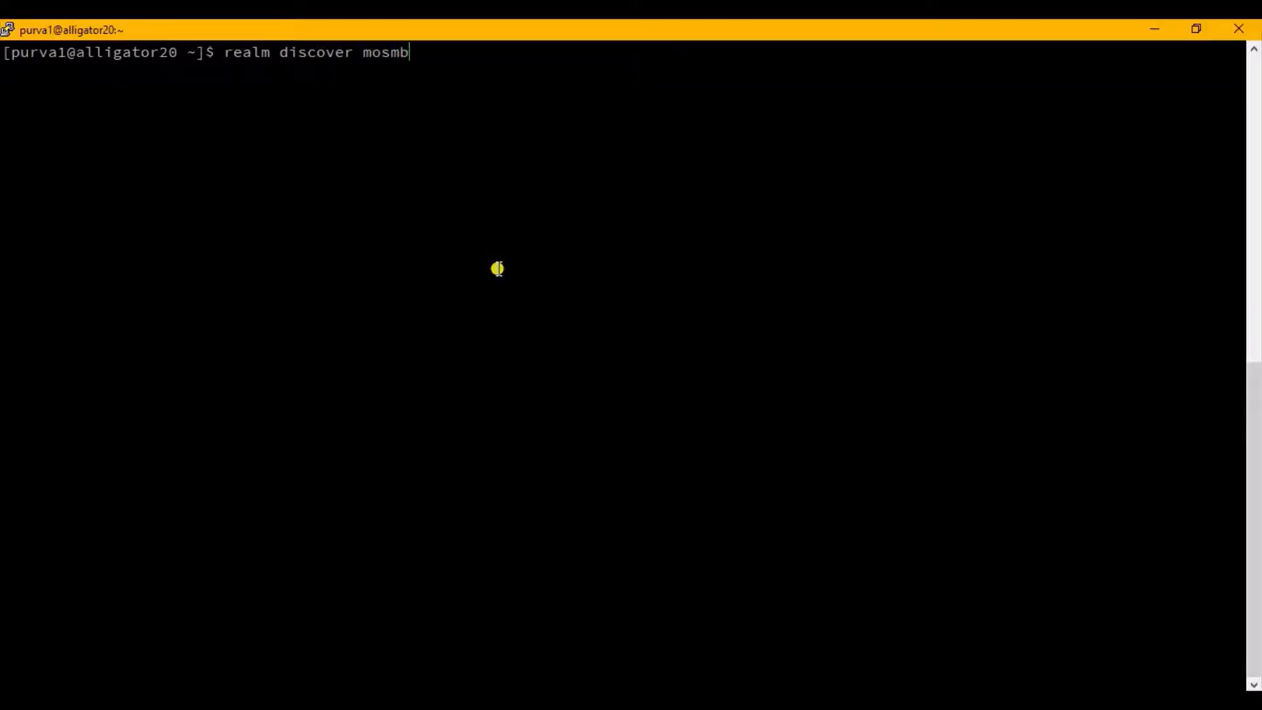
pyautogui.write('ad2')
pyautogui.write('.com')
pyautogui.press('BackSpace')
pyautogui.press('BackSpace')
pyautogui.press('BackSpace')
pyautogui.write('dom')
pyautogui.write('sudo')
pyautogui.press('Return')
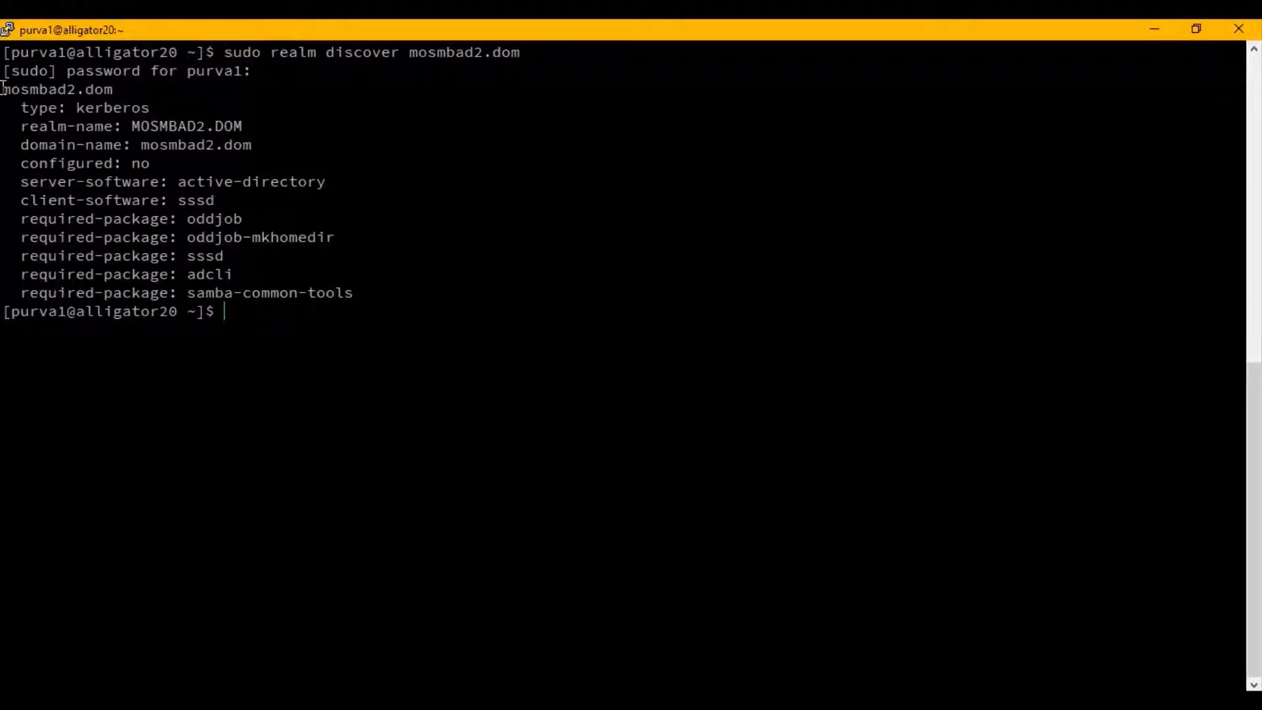
# Examine the realm details returned for mosmbad2.dom, from the domain name to the required packages.
pyautogui.moveTo(5, 92); pyautogui.dragTo(393, 295)
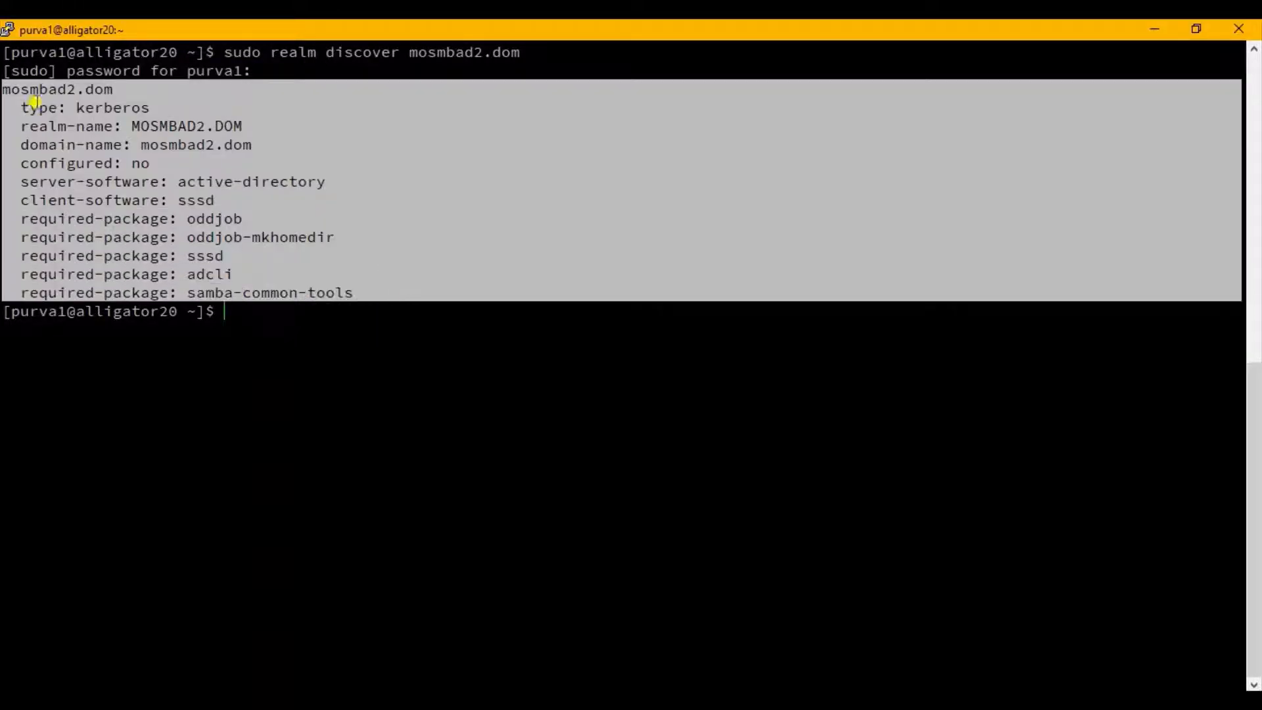
pyautogui.doubleClick(22, 92)
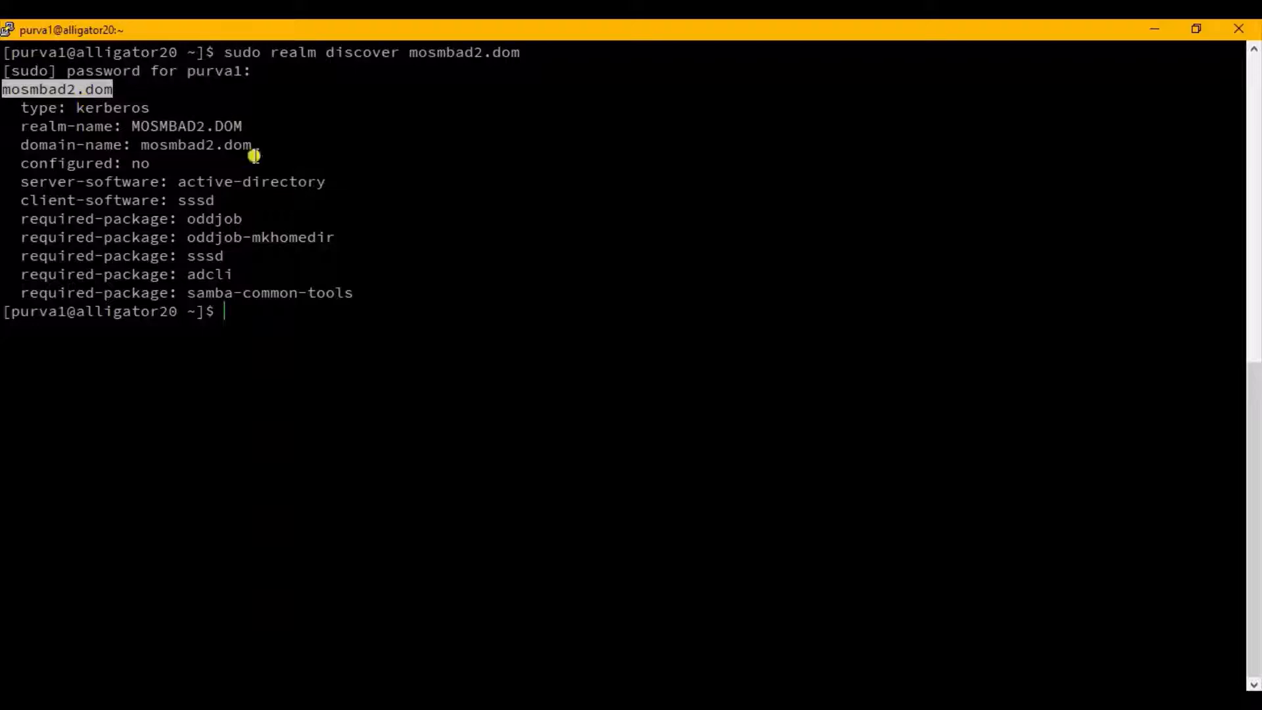
pyautogui.click(312, 308)
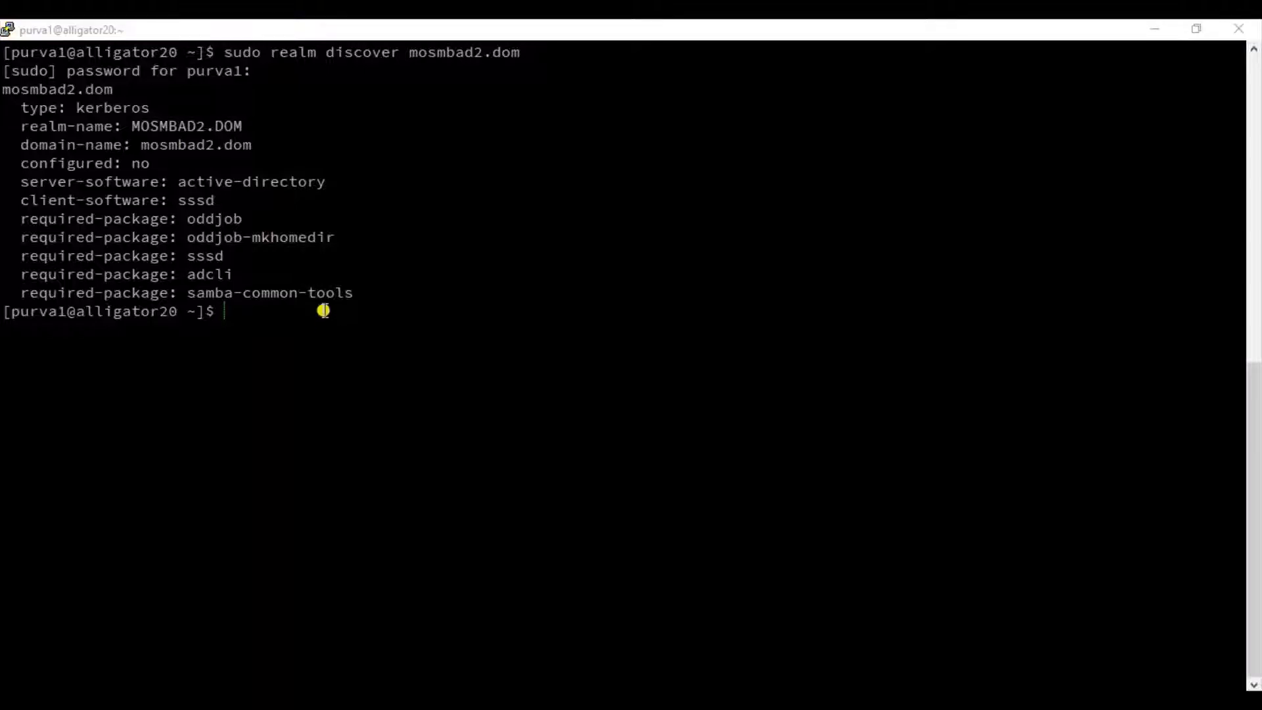
# Review the realm join and realm list commands in the Notepad notes, noting the user option, and return to the terminal.
pyautogui.hotkey('alt', 'Tab')
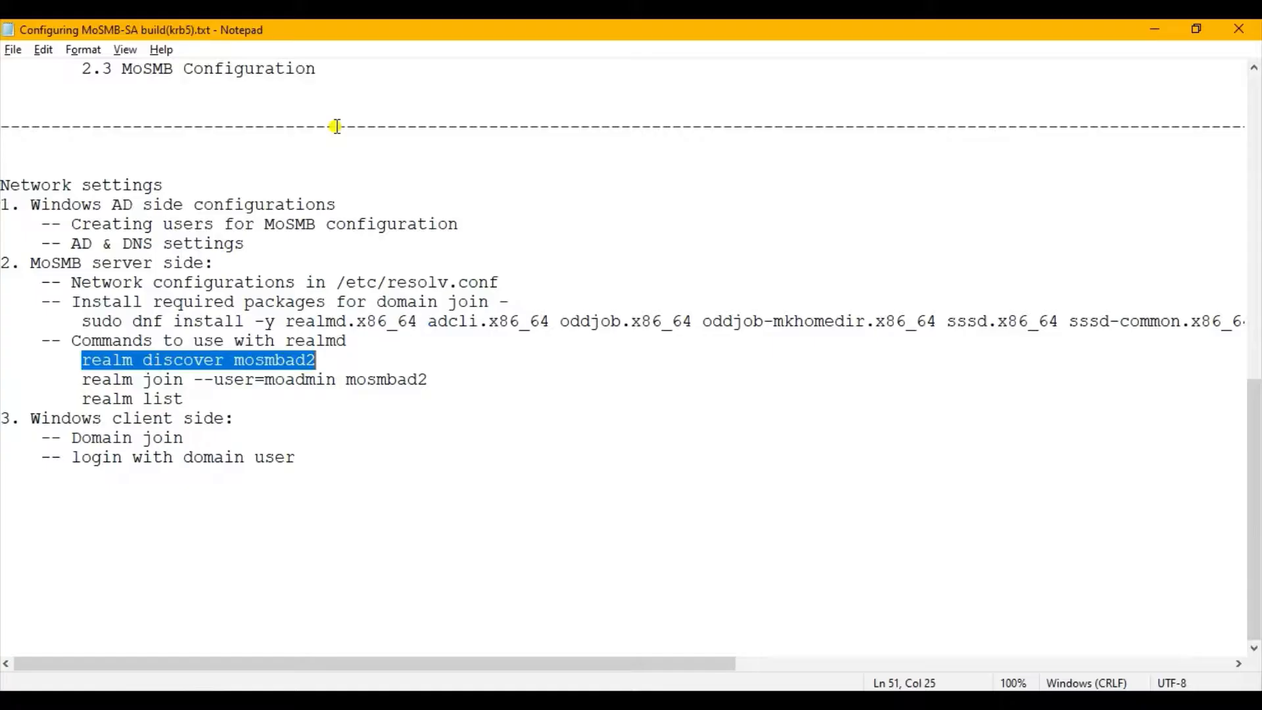
pyautogui.doubleClick(293, 381)
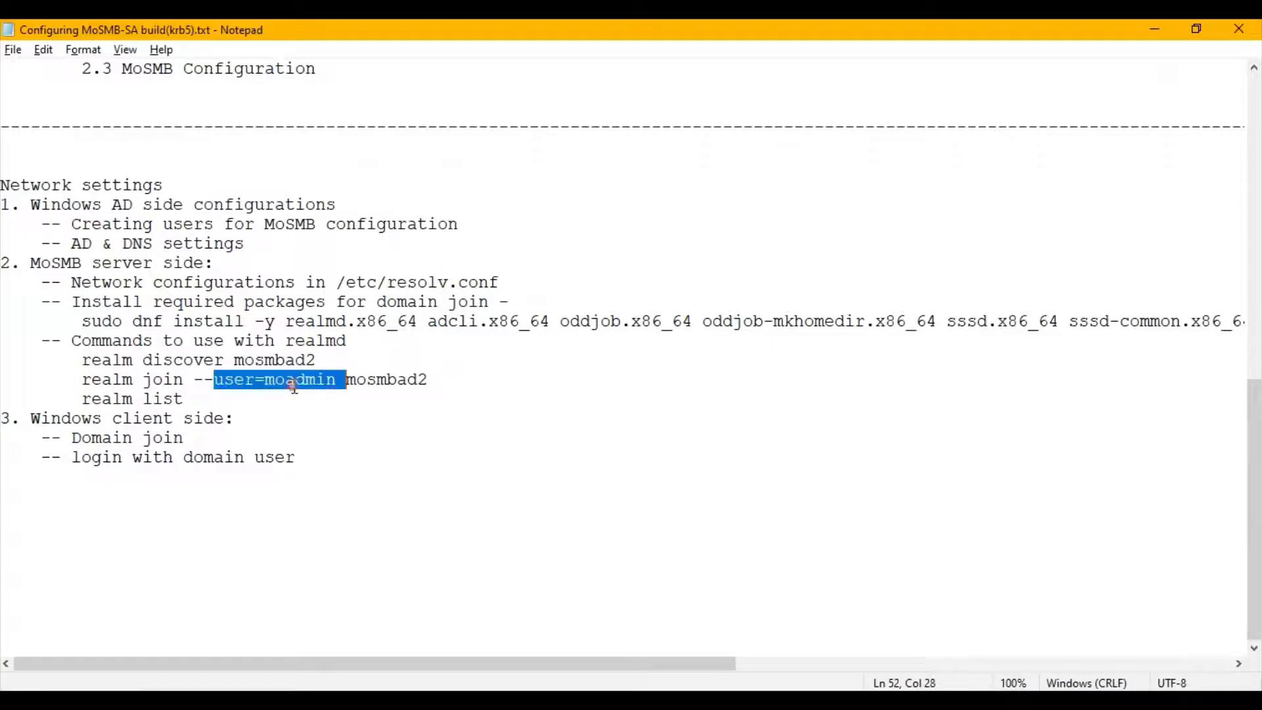
pyautogui.click(343, 392)
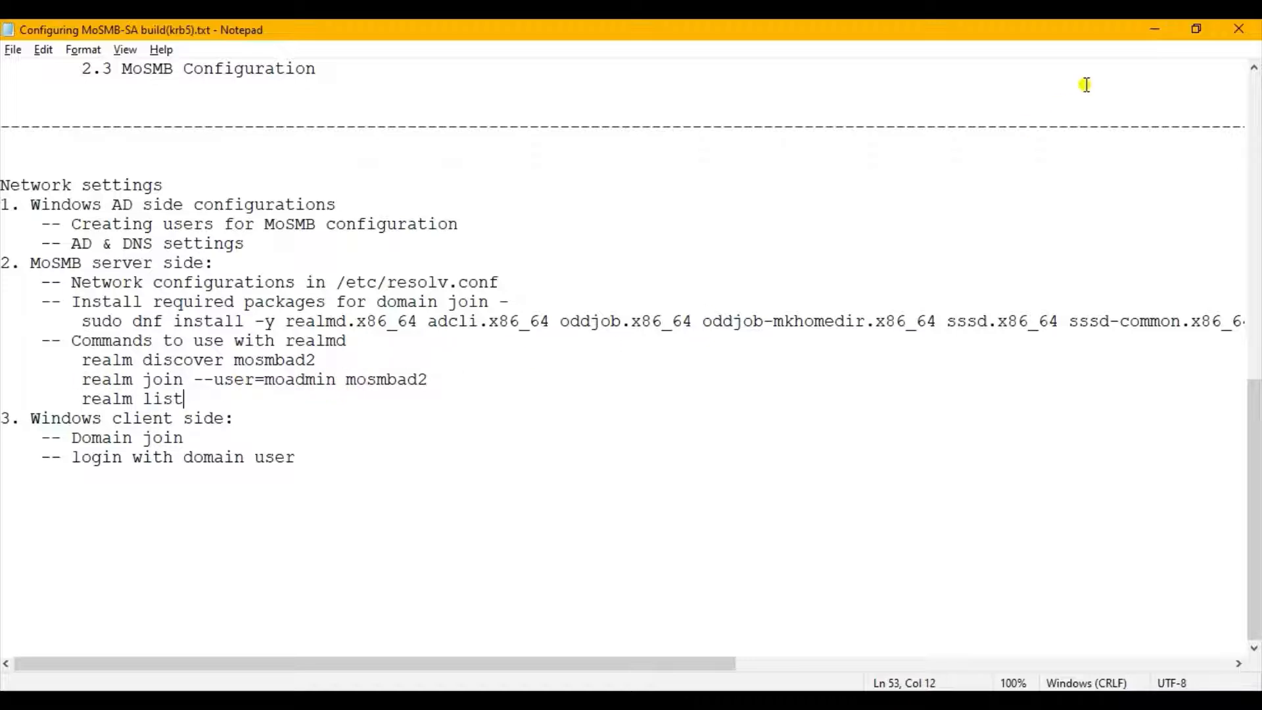
pyautogui.click(1150, 31)
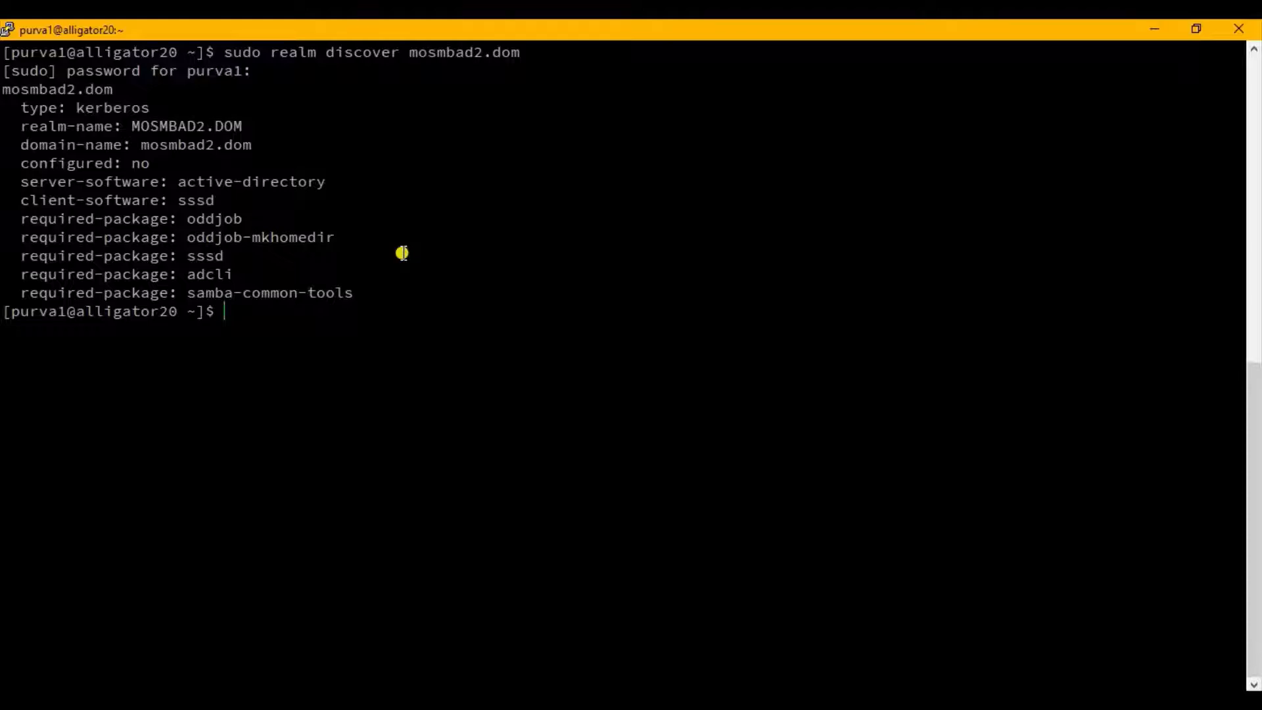
# Join the server to the domain with sudo realm join --user=moadmin mosmbad2.dom, entering the domain admin account's password.
pyautogui.write('rea')
pyautogui.press('BackSpace')
pyautogui.press('BackSpace')
pyautogui.write('sudo realm join --us')
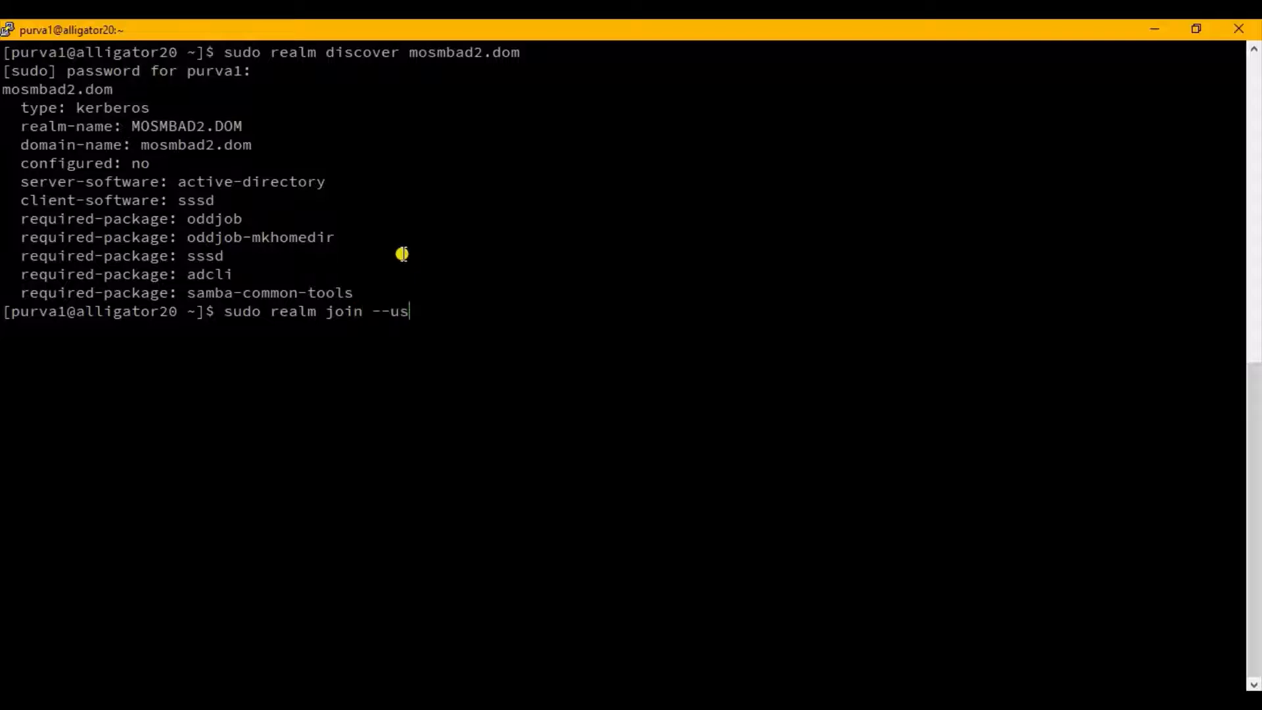
pyautogui.write('er=moadmin mos')
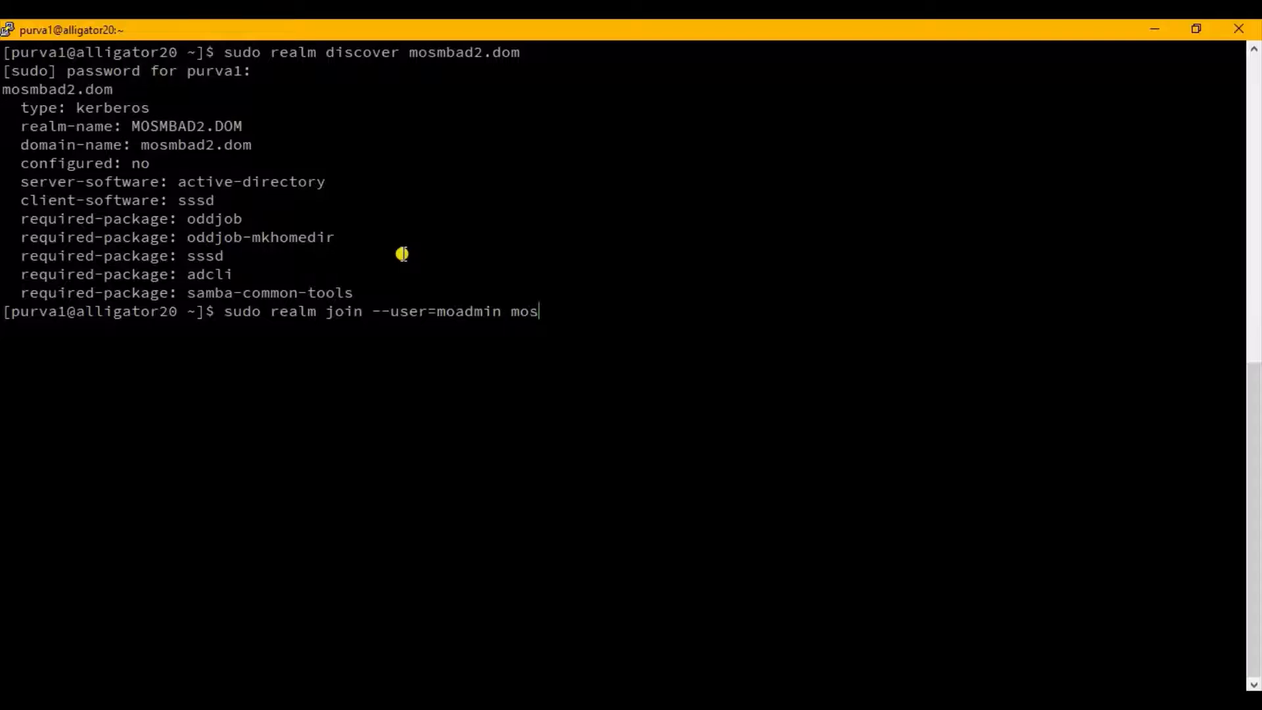
pyautogui.write('mbad2.dom')
pyautogui.press('Return')
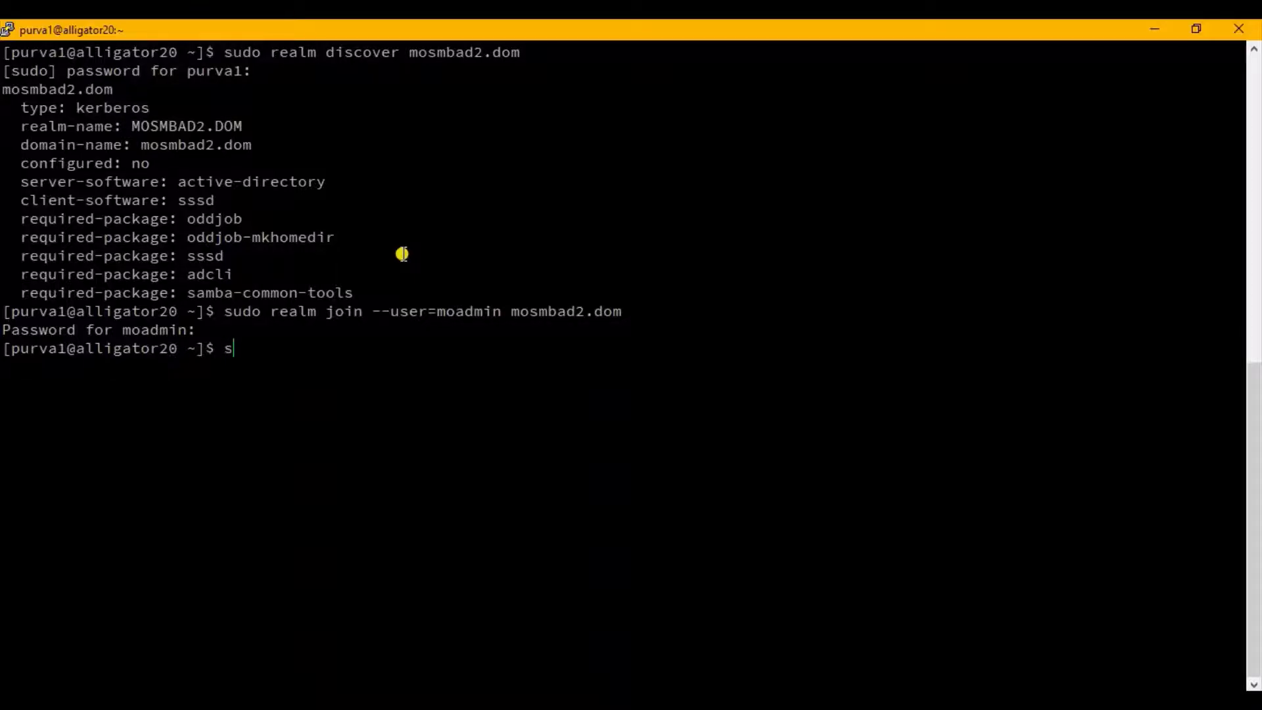
# Run sudo realm list and examine the configuration details of the joined mosmbad2.dom realm.
pyautogui.write('udo realm list')
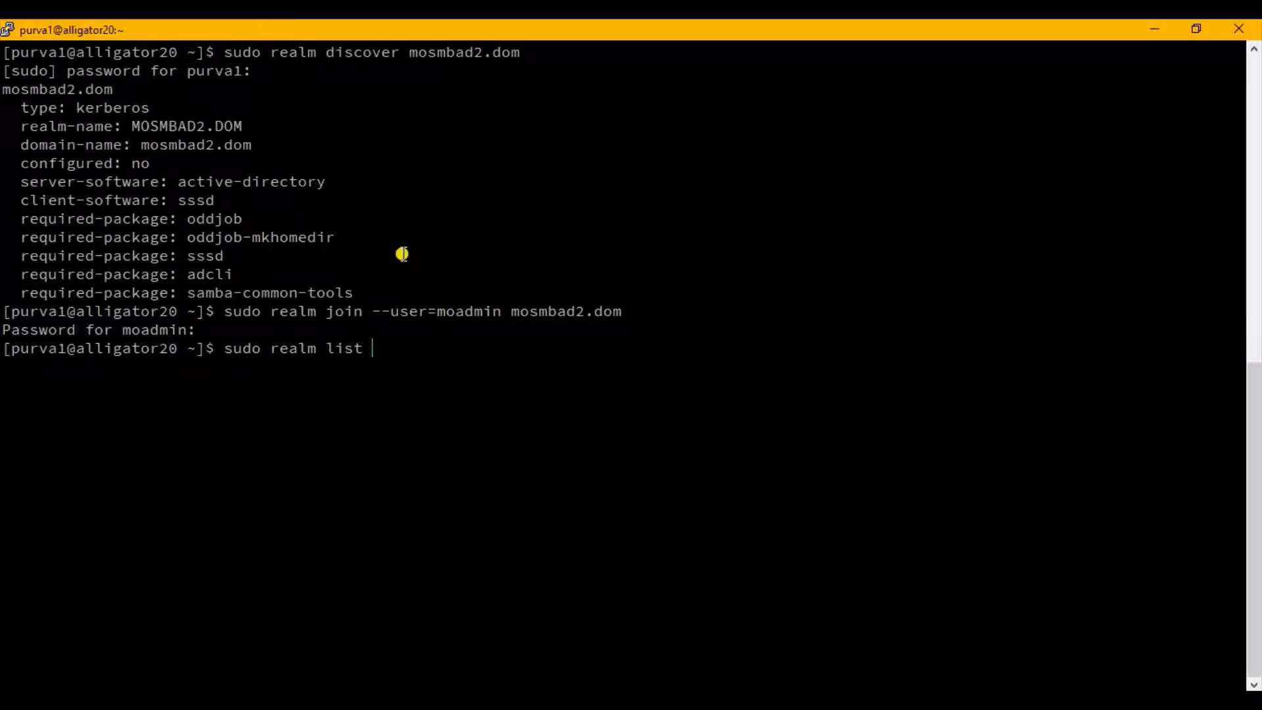
pyautogui.press('Return')
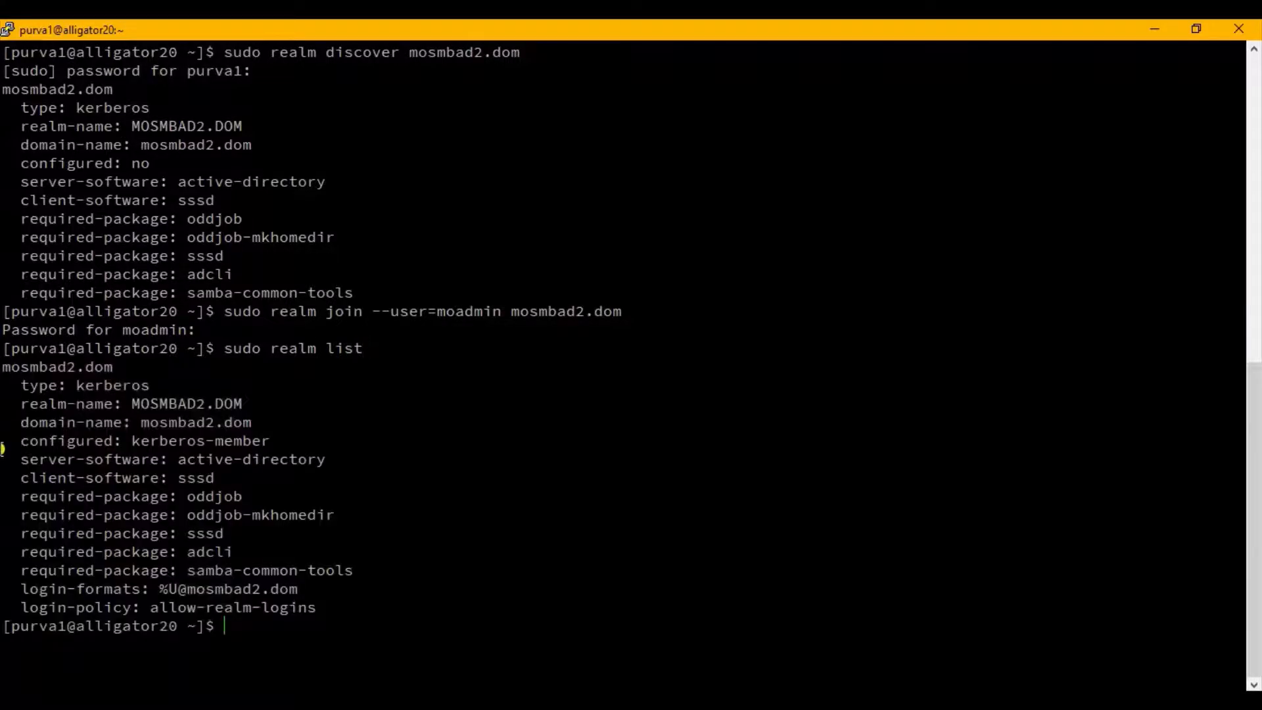
pyautogui.moveTo(7, 369); pyautogui.dragTo(365, 604)
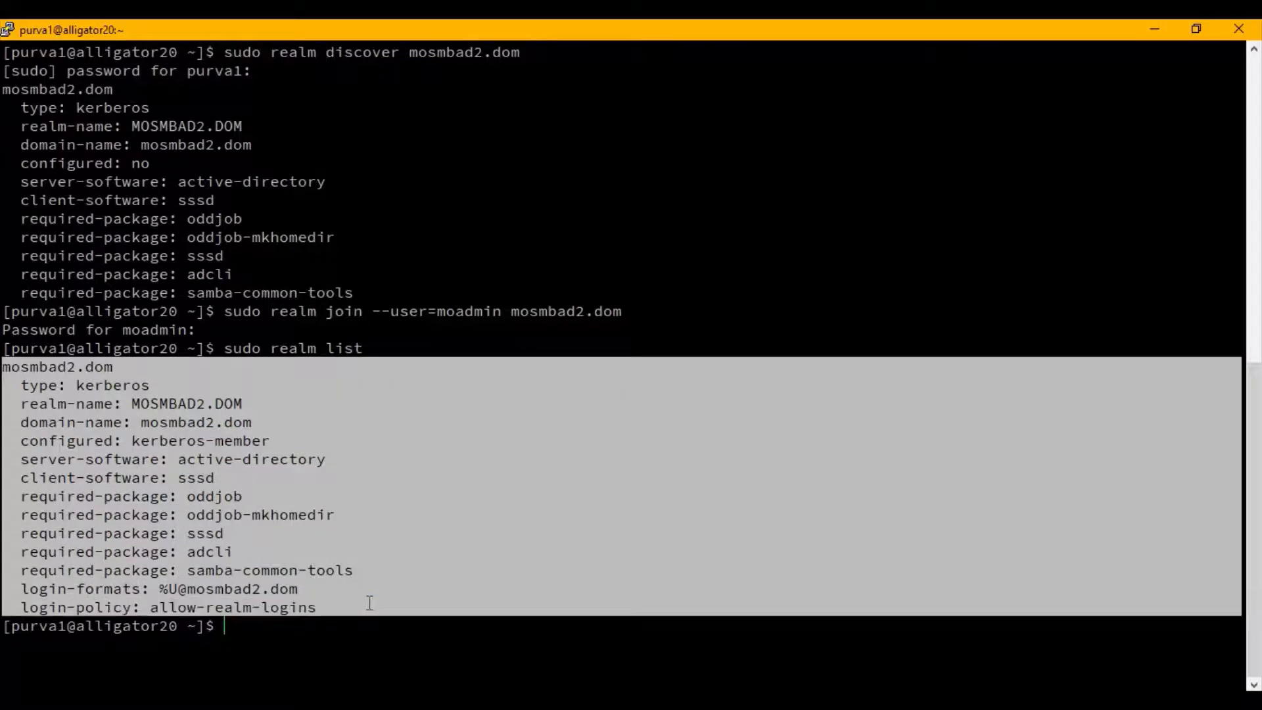
pyautogui.click(369, 604)
# Switch to the 10.10.0.90 remote desktop and show the Computers container of mosmbad2 in Active Directory Administrative Center.
pyautogui.moveTo(384, 701)
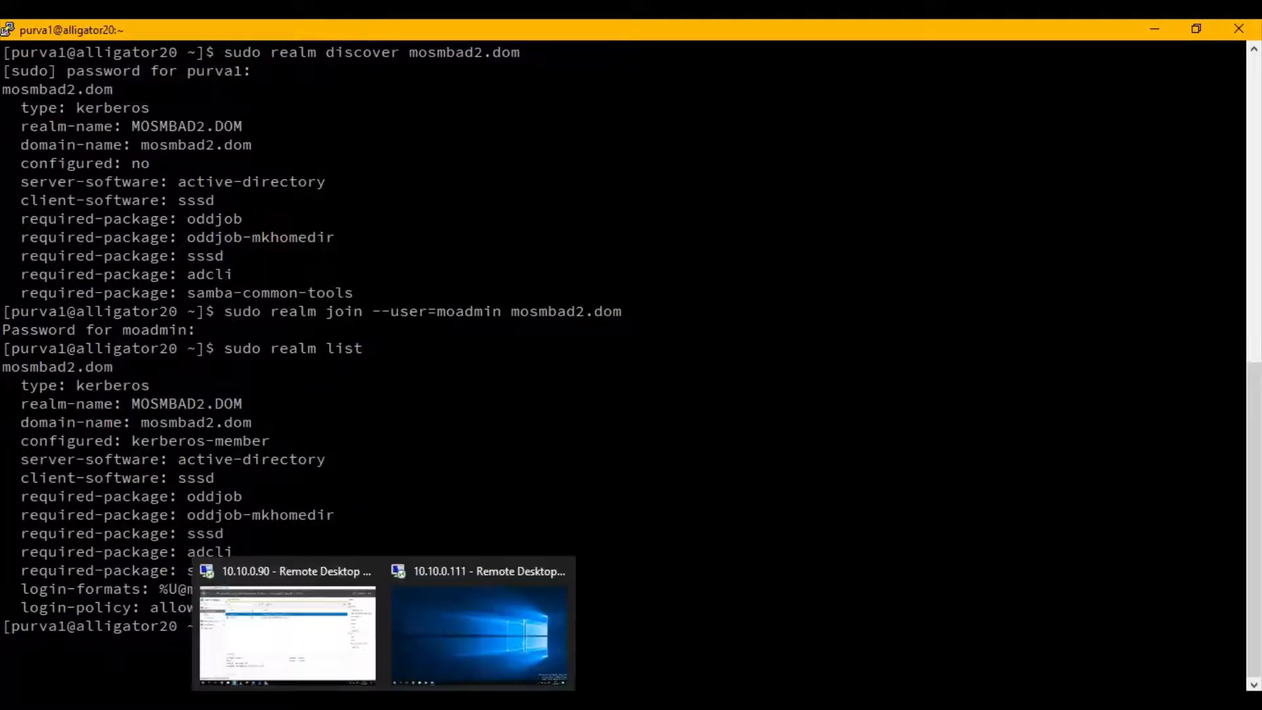
pyautogui.click(348, 641)
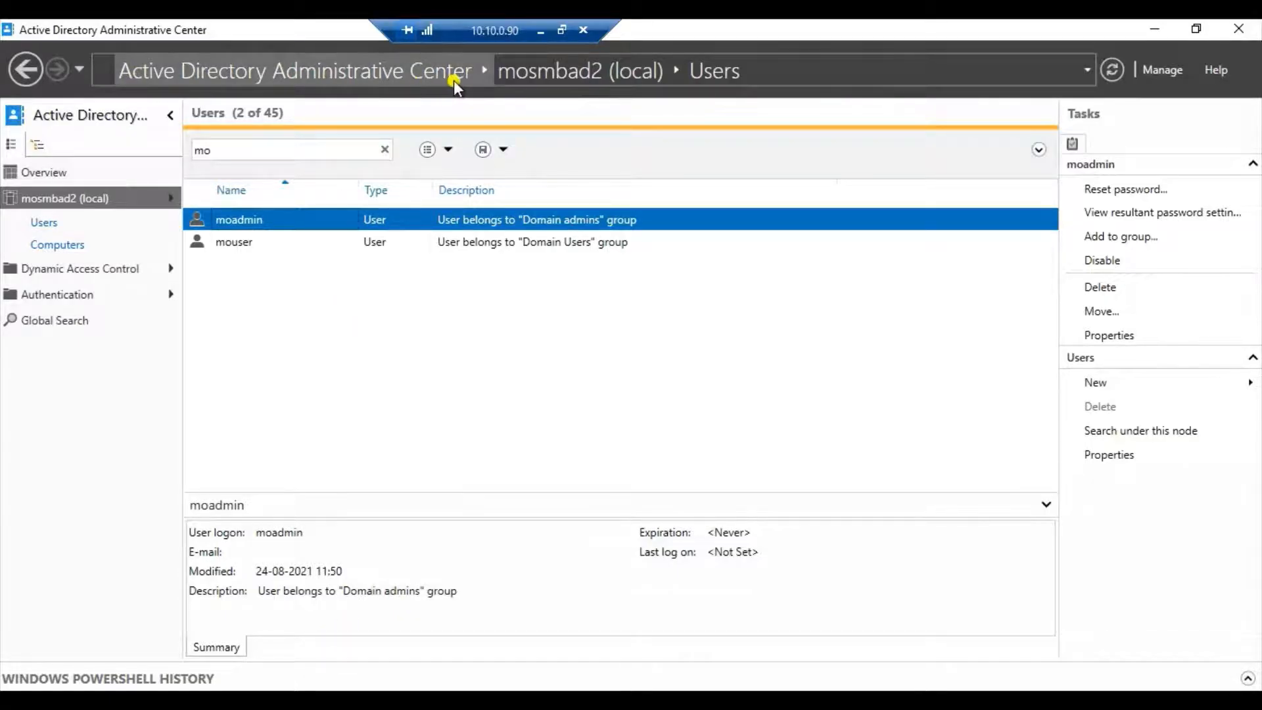
pyautogui.click(73, 250)
pyautogui.click(241, 148)
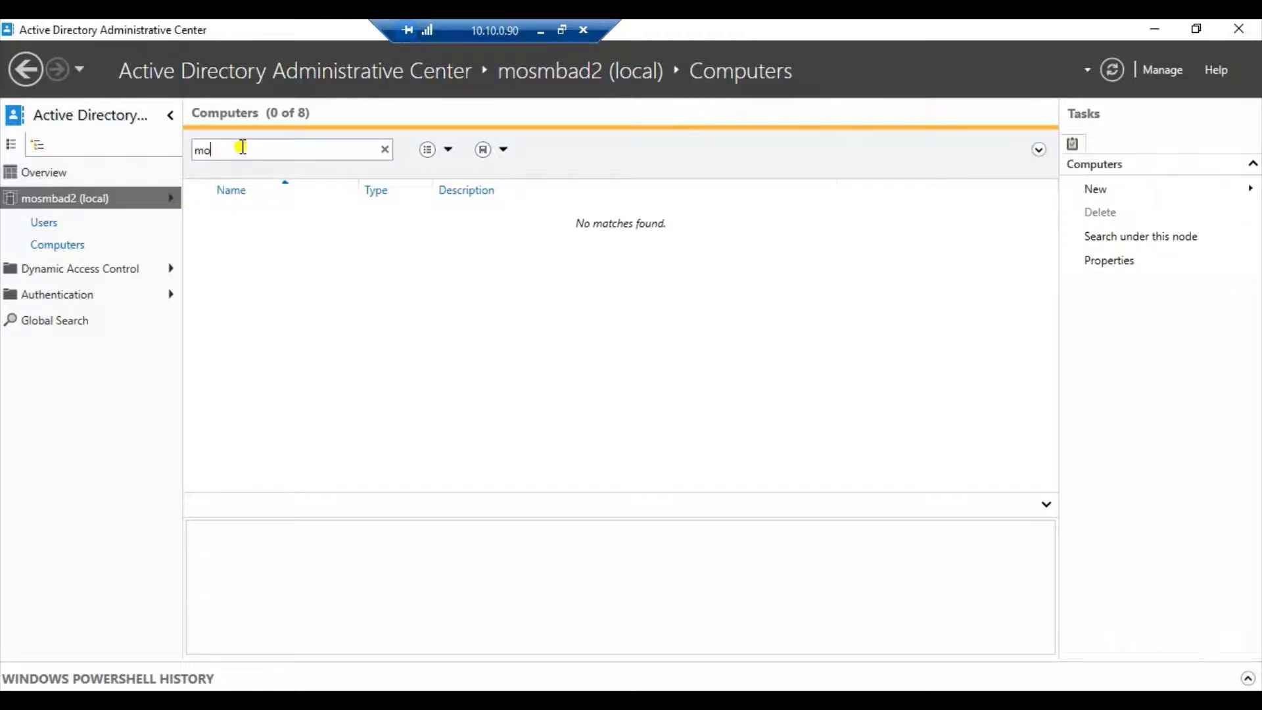
pyautogui.doubleClick(242, 147)
# Copy the host name alligator20 from the terminal prompt, filter the Active Directory Computers list by it, and return to the terminal.
pyautogui.click(540, 31)
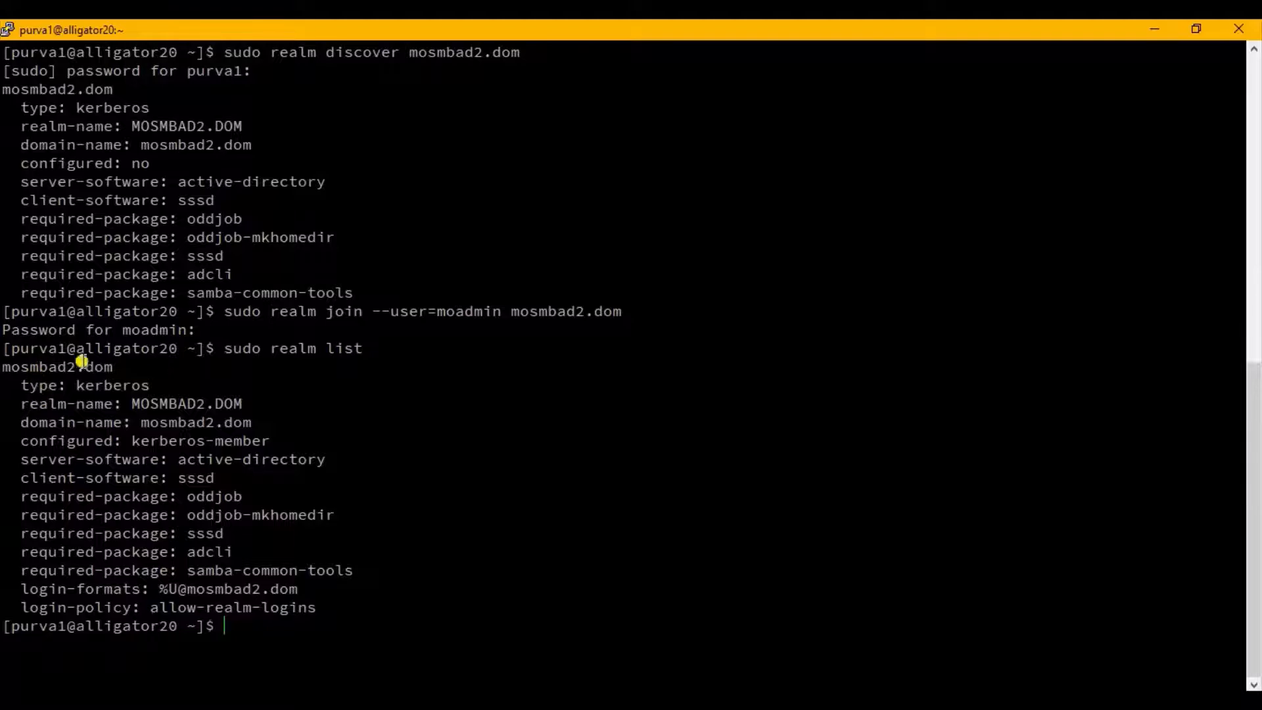
pyautogui.moveTo(76, 348); pyautogui.dragTo(176, 347)
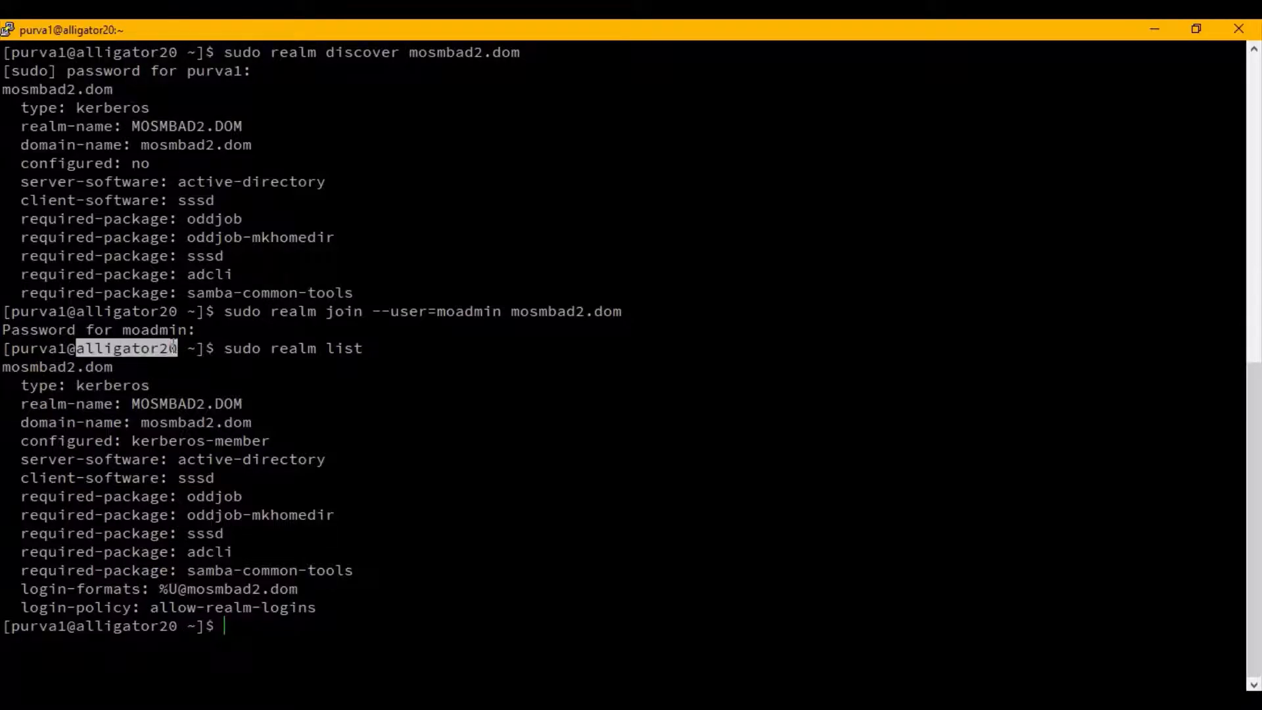
pyautogui.click(382, 700)
pyautogui.click(324, 620)
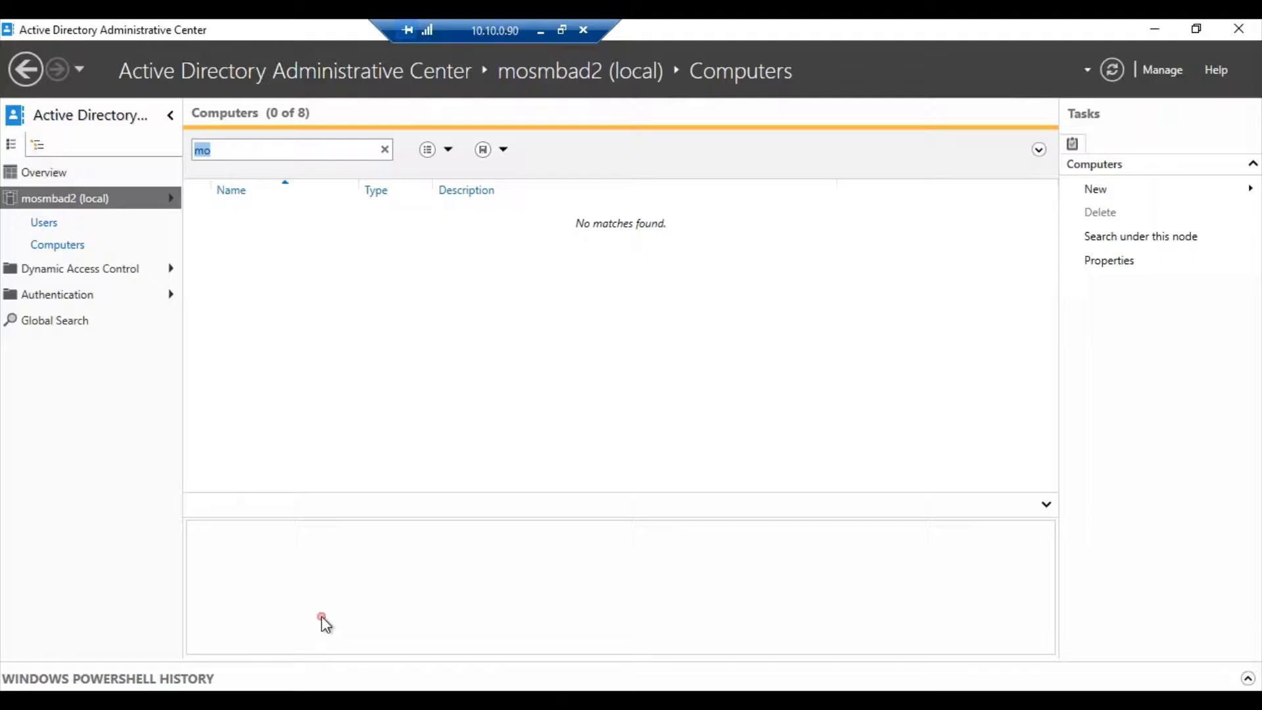
pyautogui.write('alligator20')
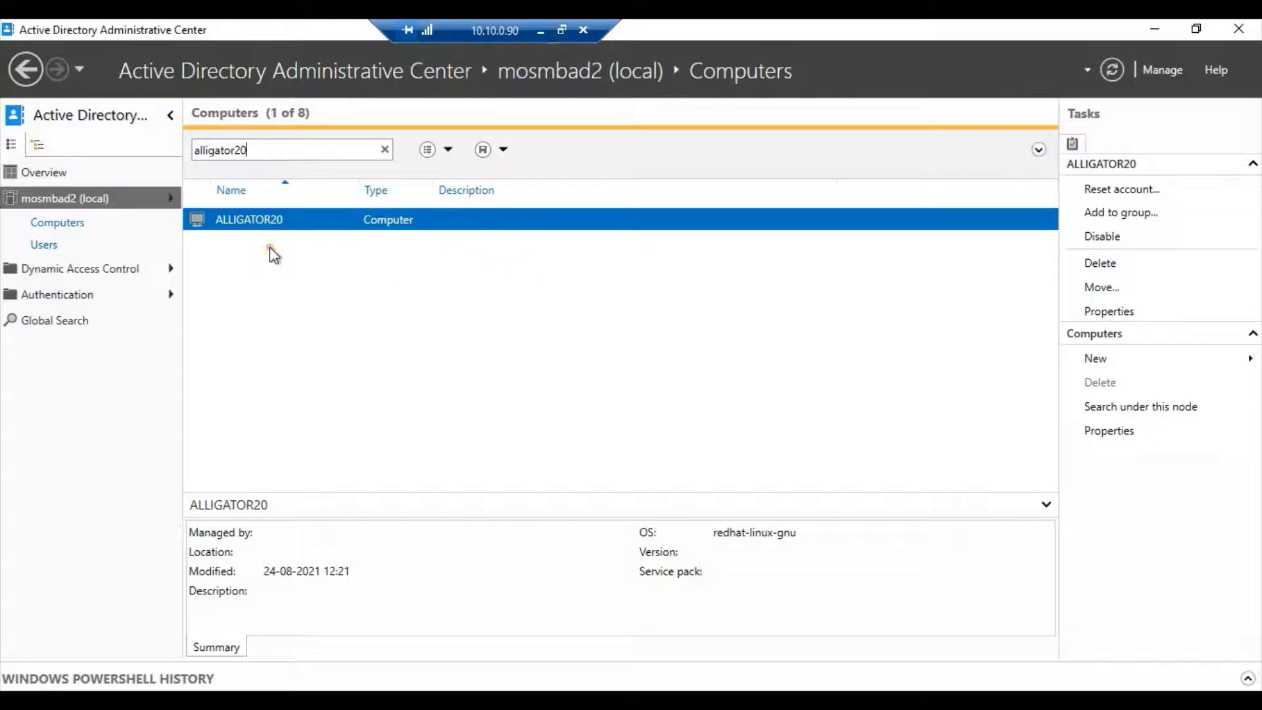
pyautogui.click(541, 31)
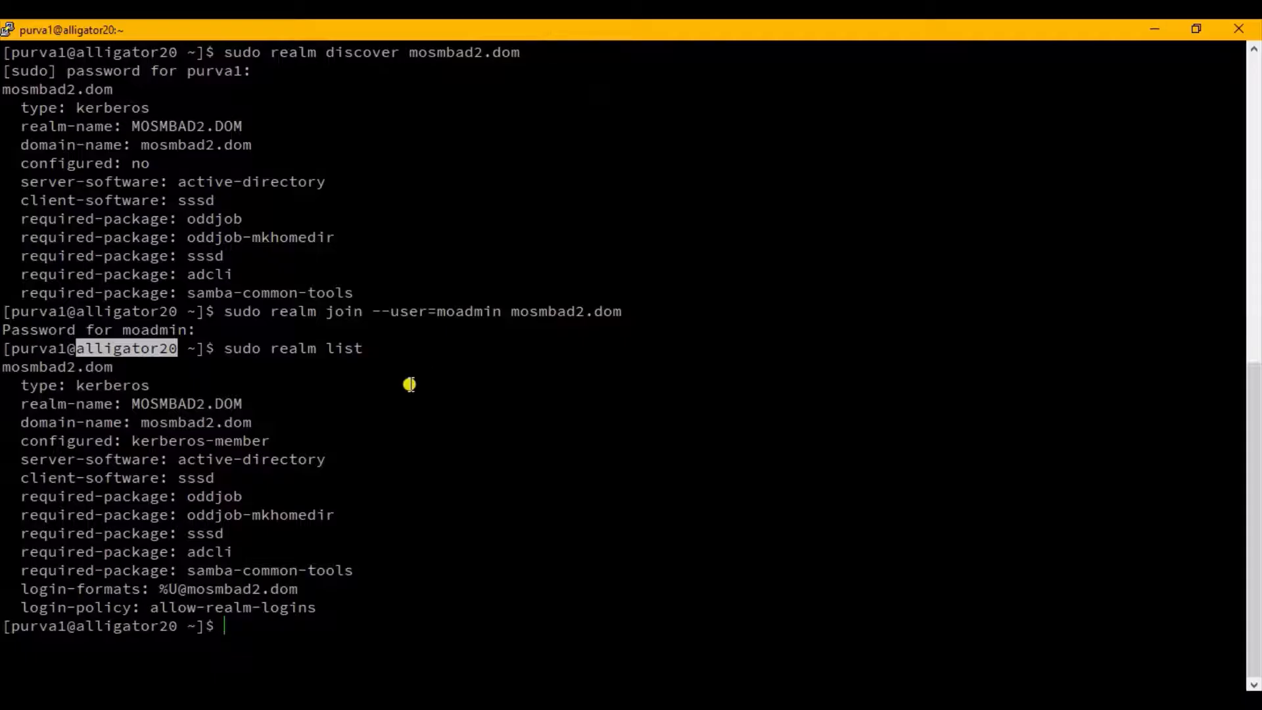
pyautogui.click(409, 384)
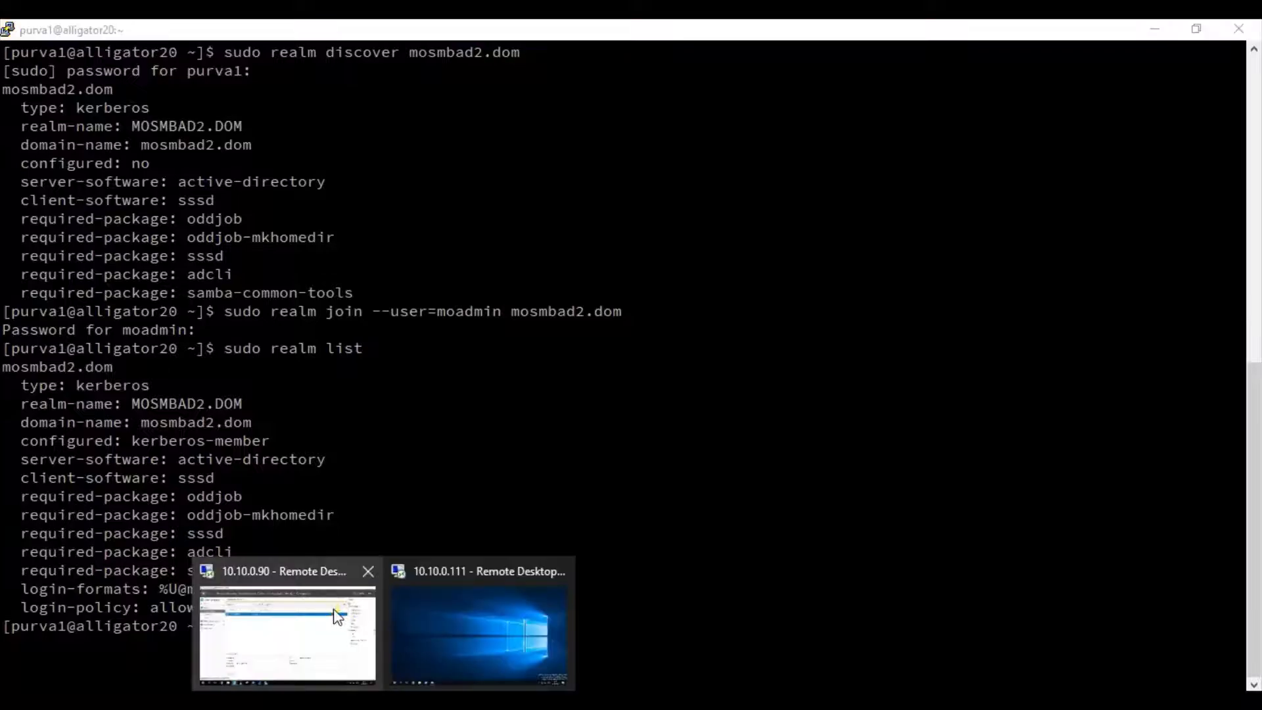
# Switch to DNS Manager on the 10.10.0.90 remote desktop and refresh the mosmbad2.dom forward lookup zone.
pyautogui.click(339, 618)
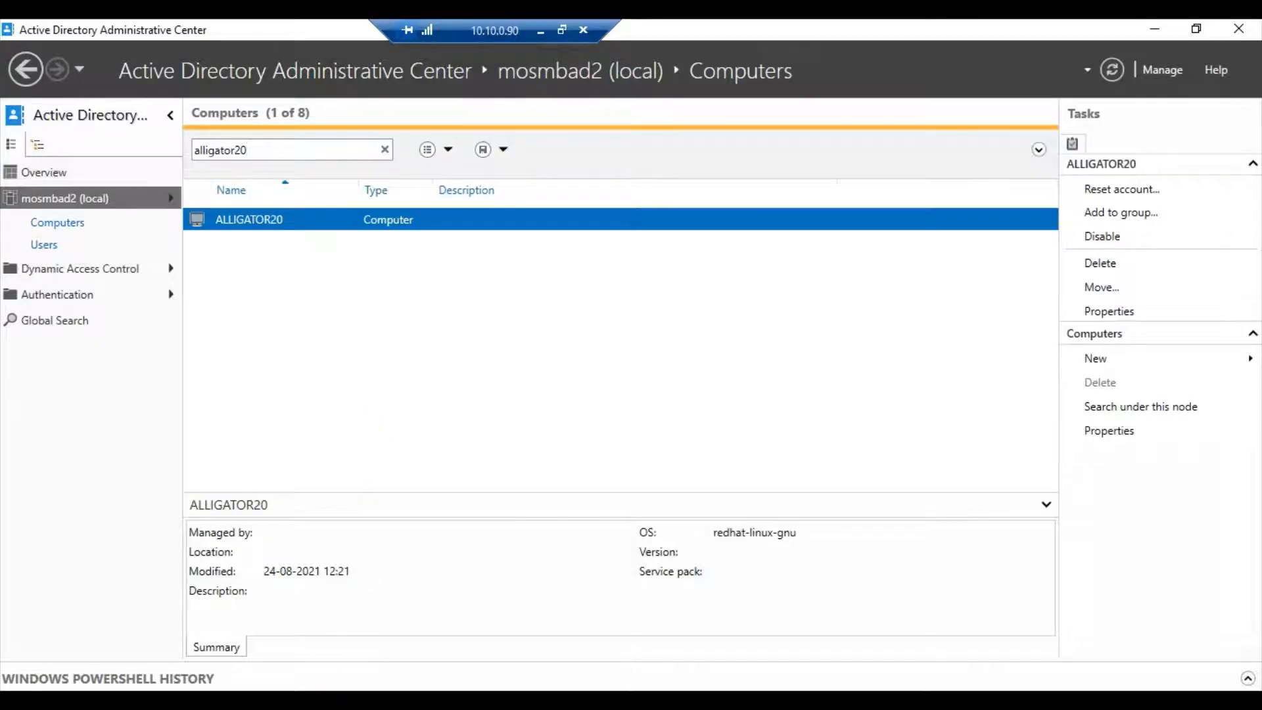
pyautogui.moveTo(292, 701)
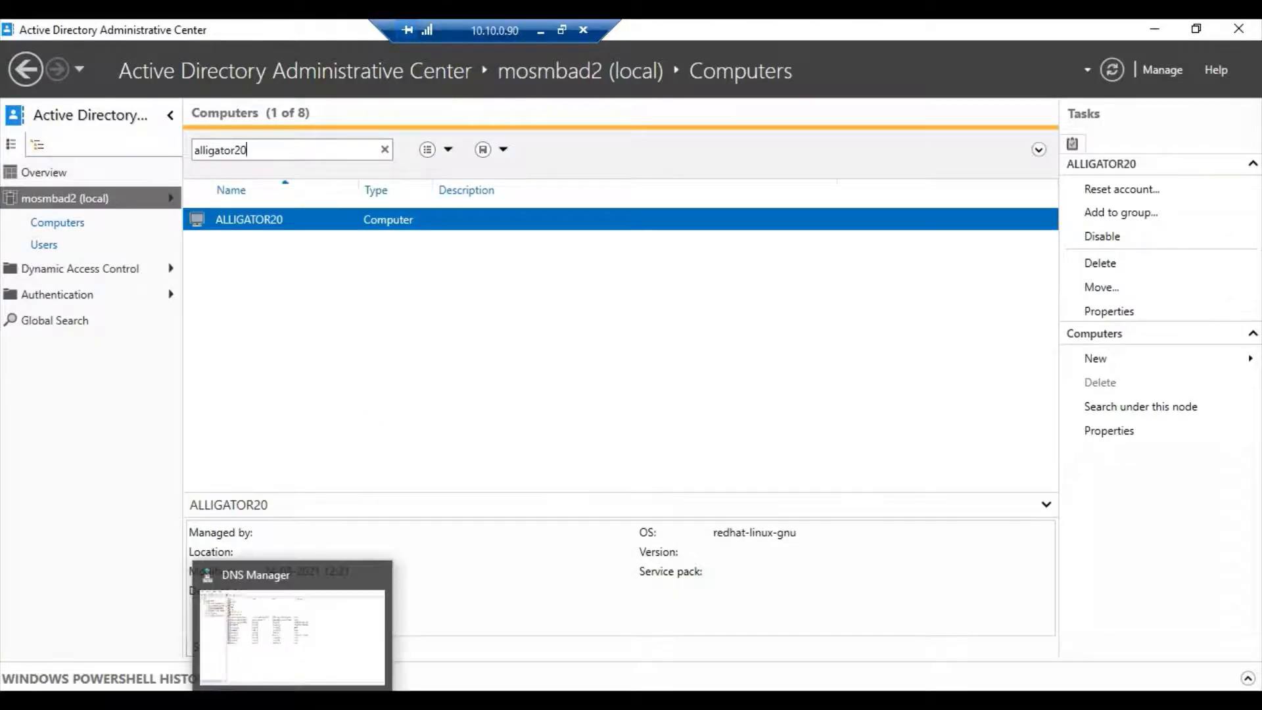
pyautogui.click(292, 631)
pyautogui.rightClick(318, 442)
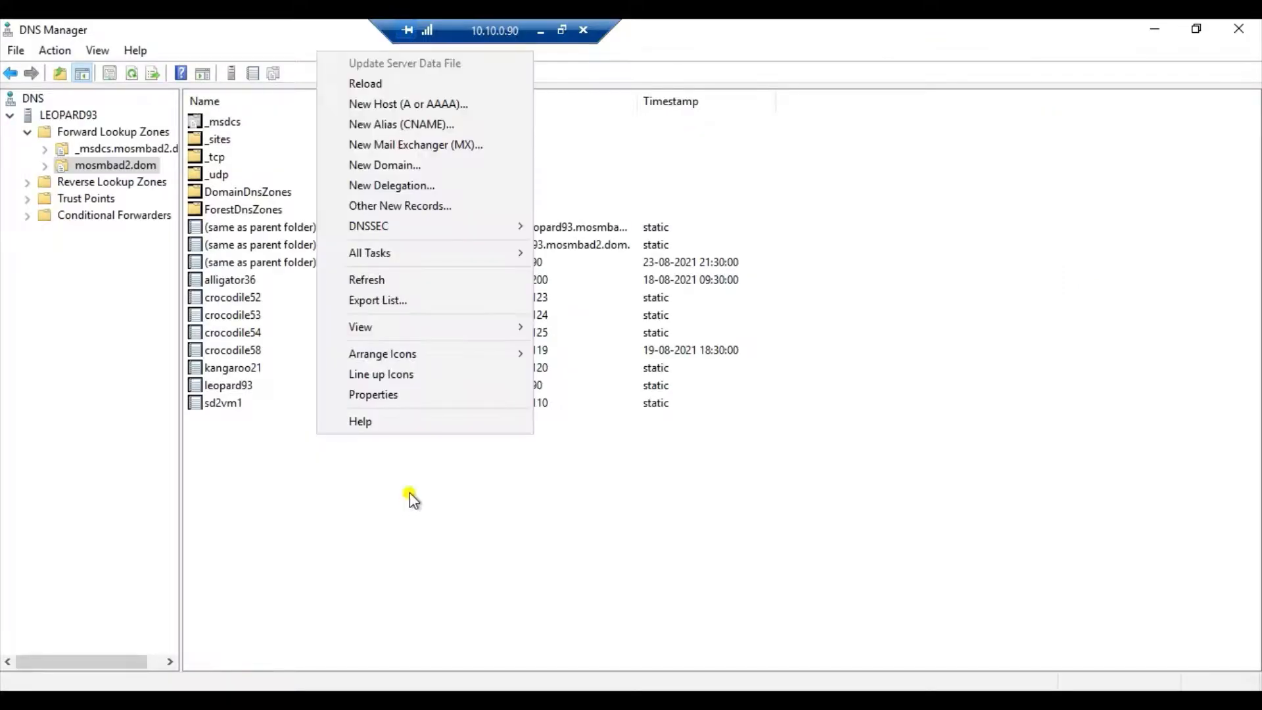
pyautogui.click(406, 277)
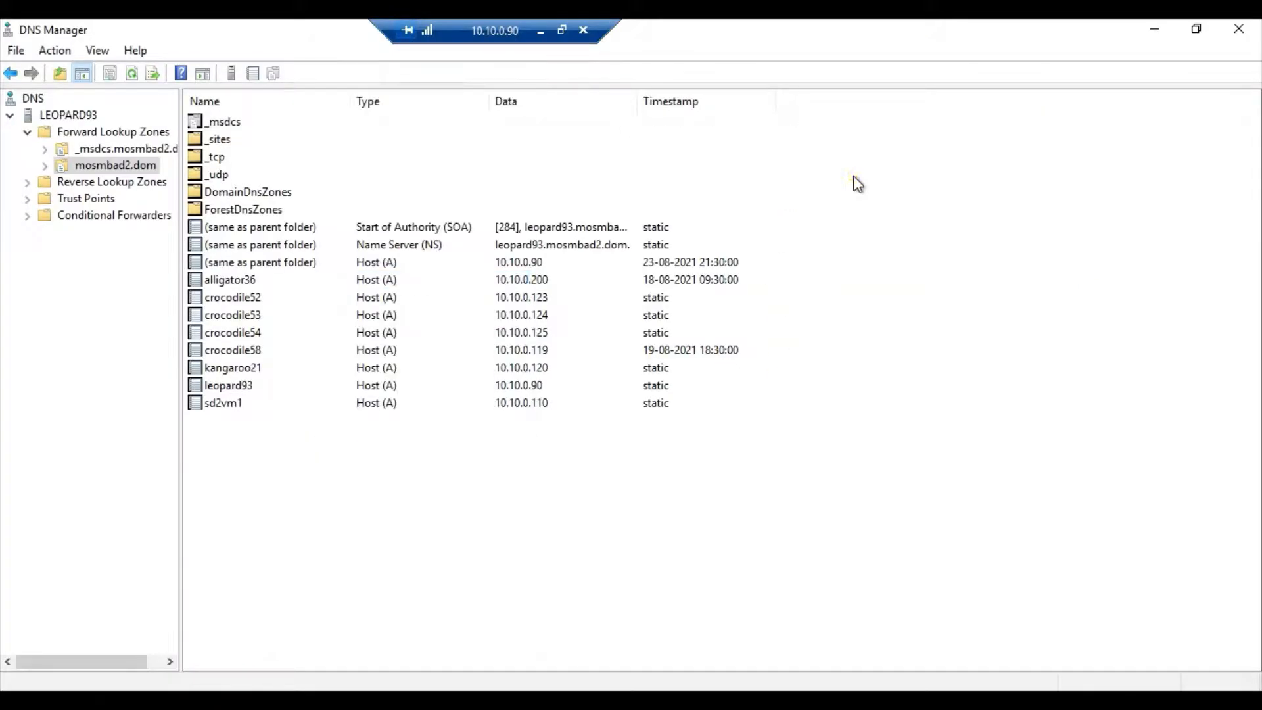
pyautogui.rightClick(854, 176)
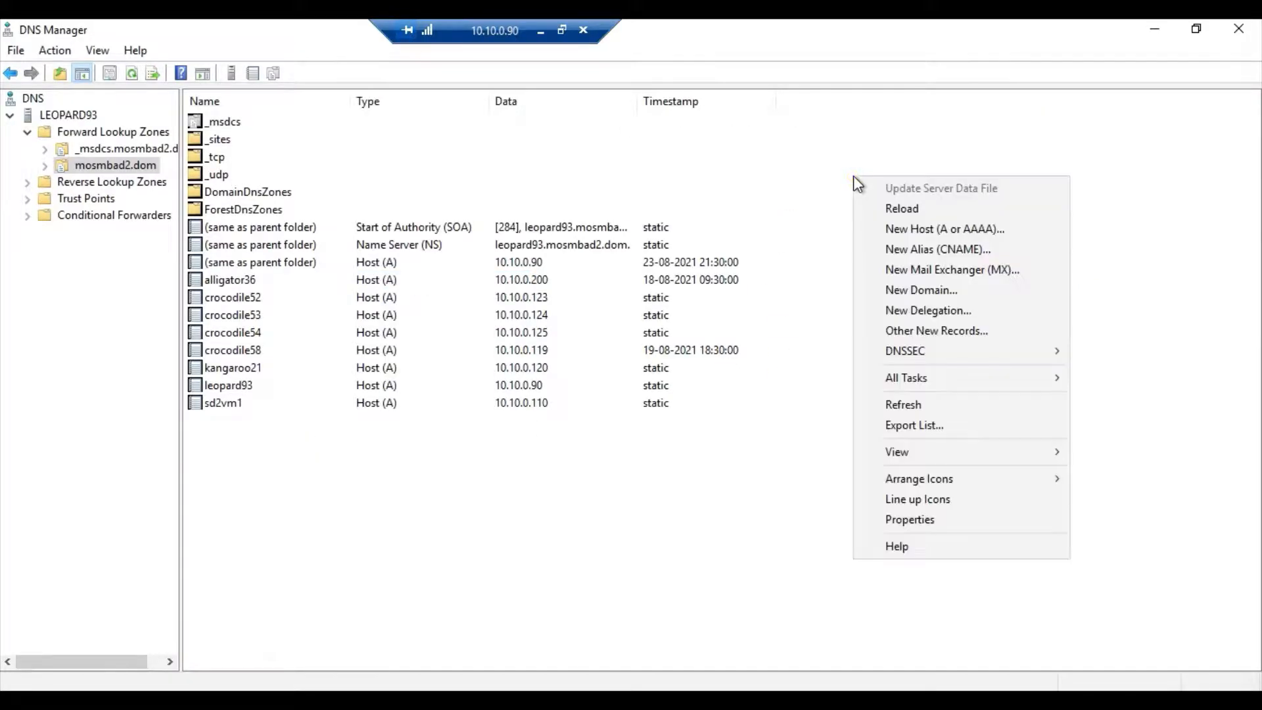
pyautogui.click(110, 167)
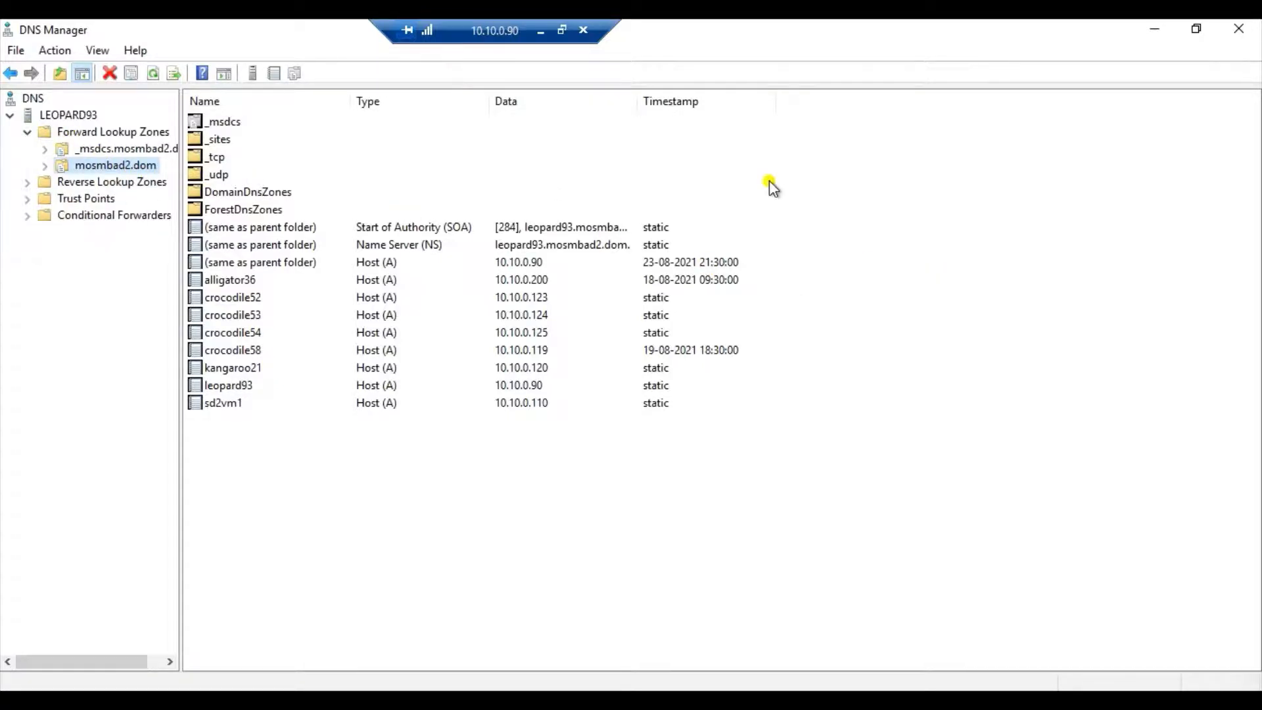
# Add a host record named alligator20 with IP address 10.10.0.225 to the mosmbad2.dom zone and select it in the record list.
pyautogui.rightClick(860, 177)
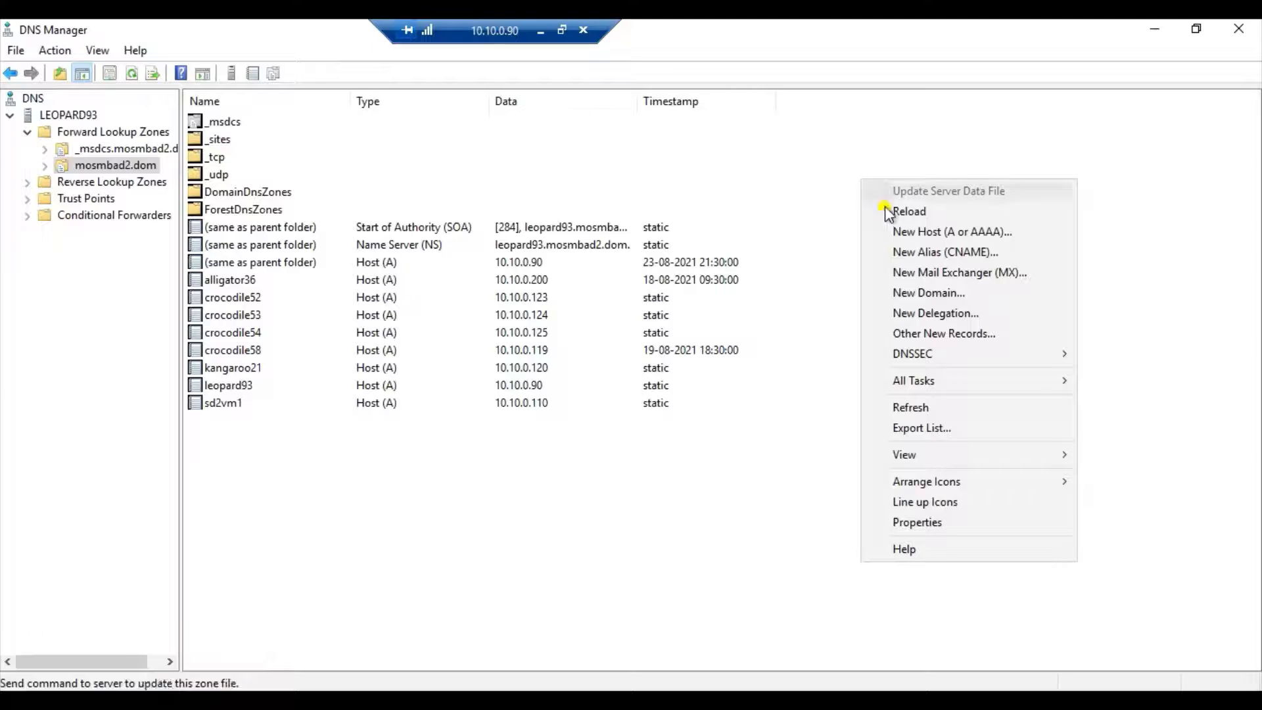
pyautogui.click(908, 233)
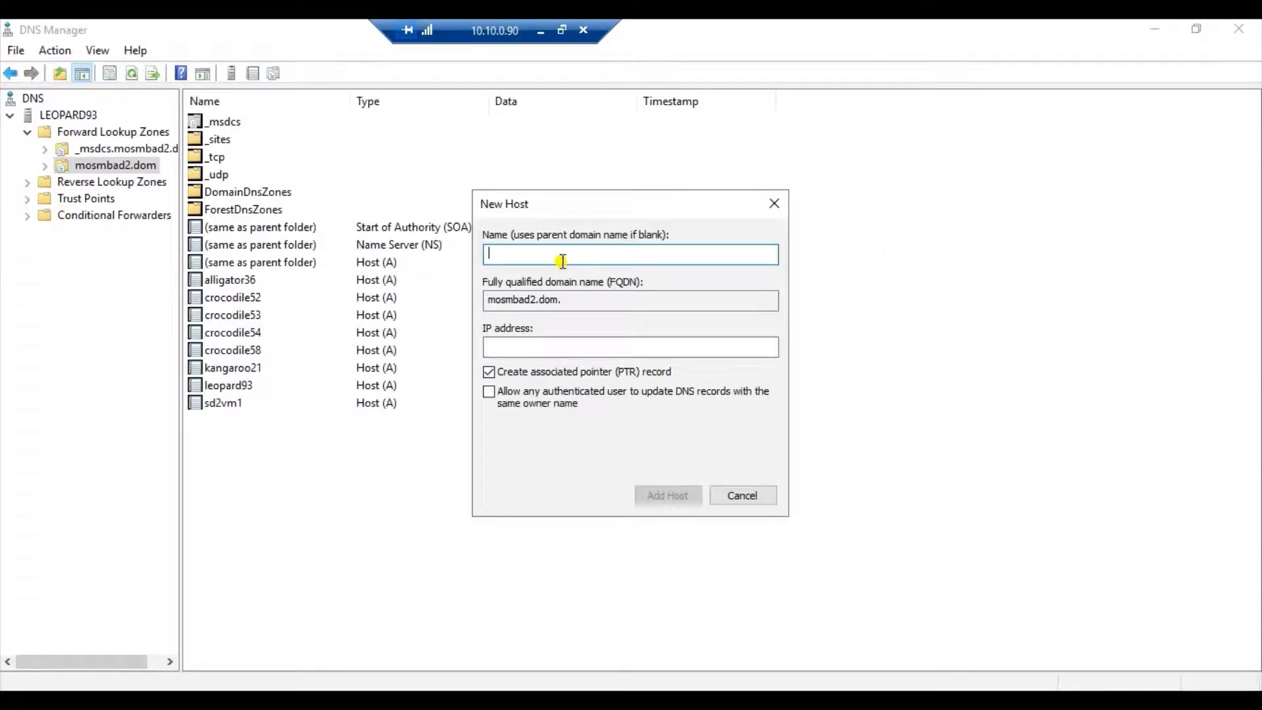
pyautogui.write('alligator20')
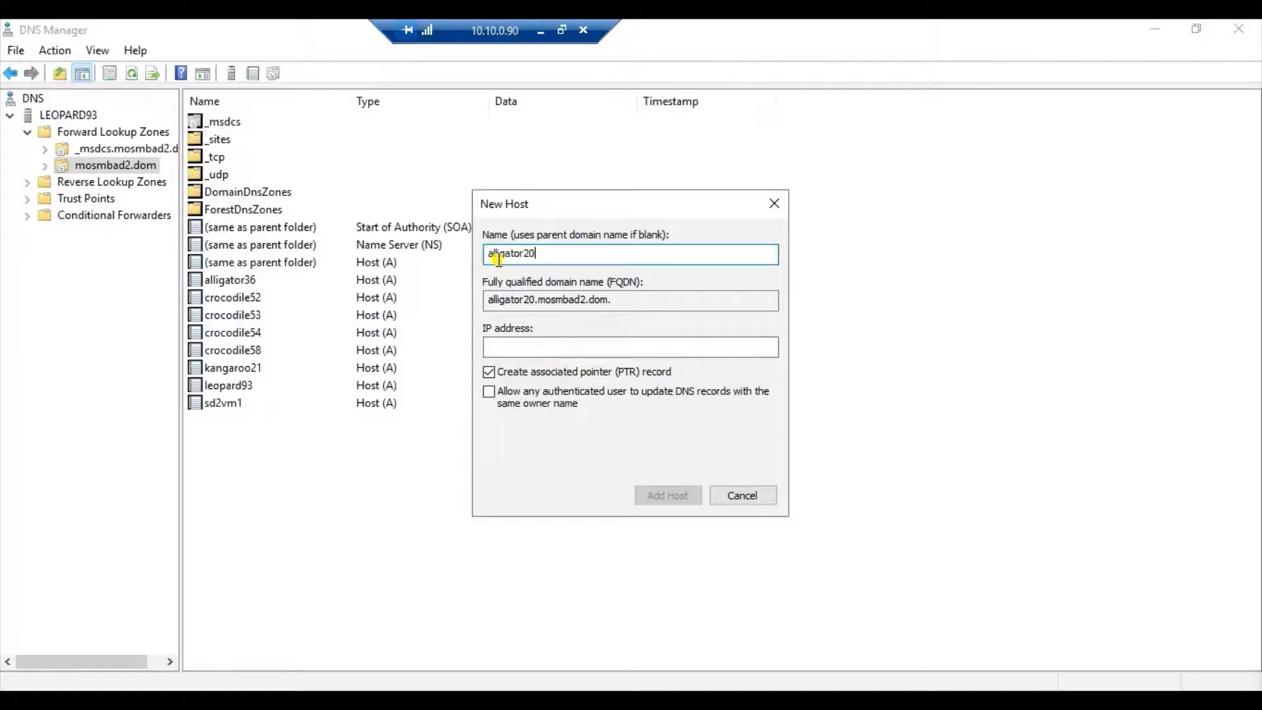
pyautogui.click(536, 347)
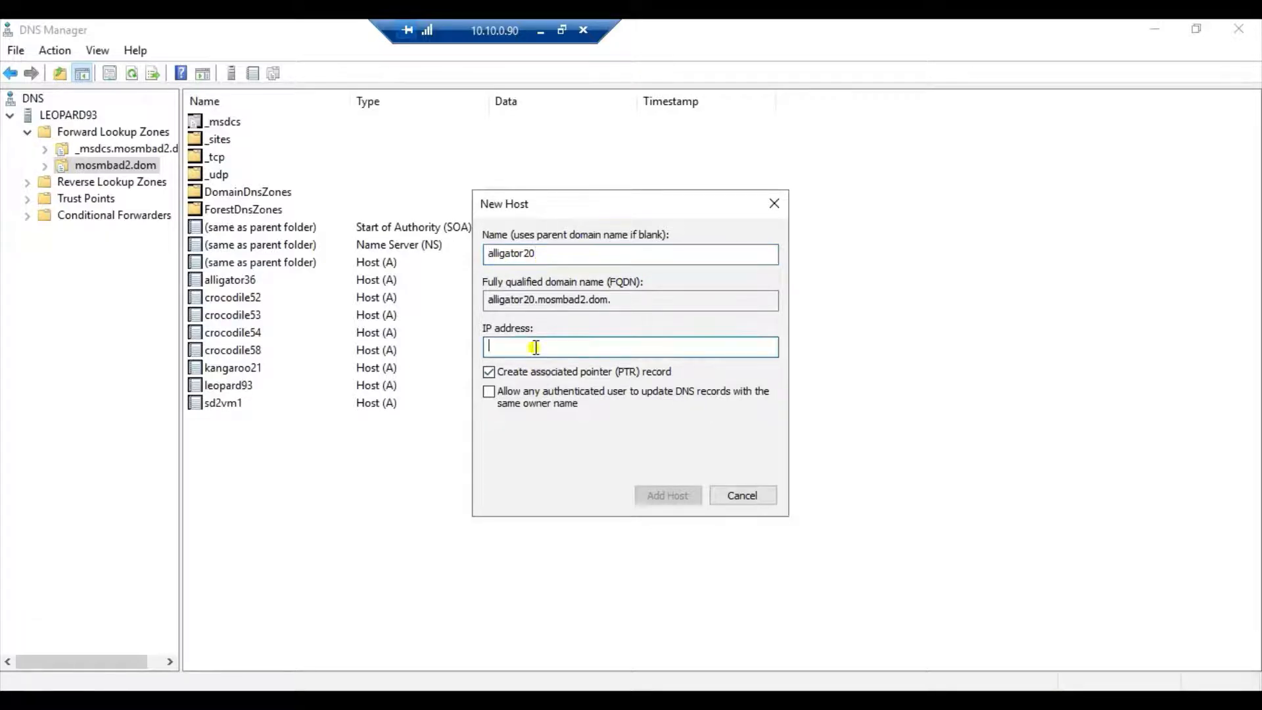
pyautogui.write('10.10.0.225')
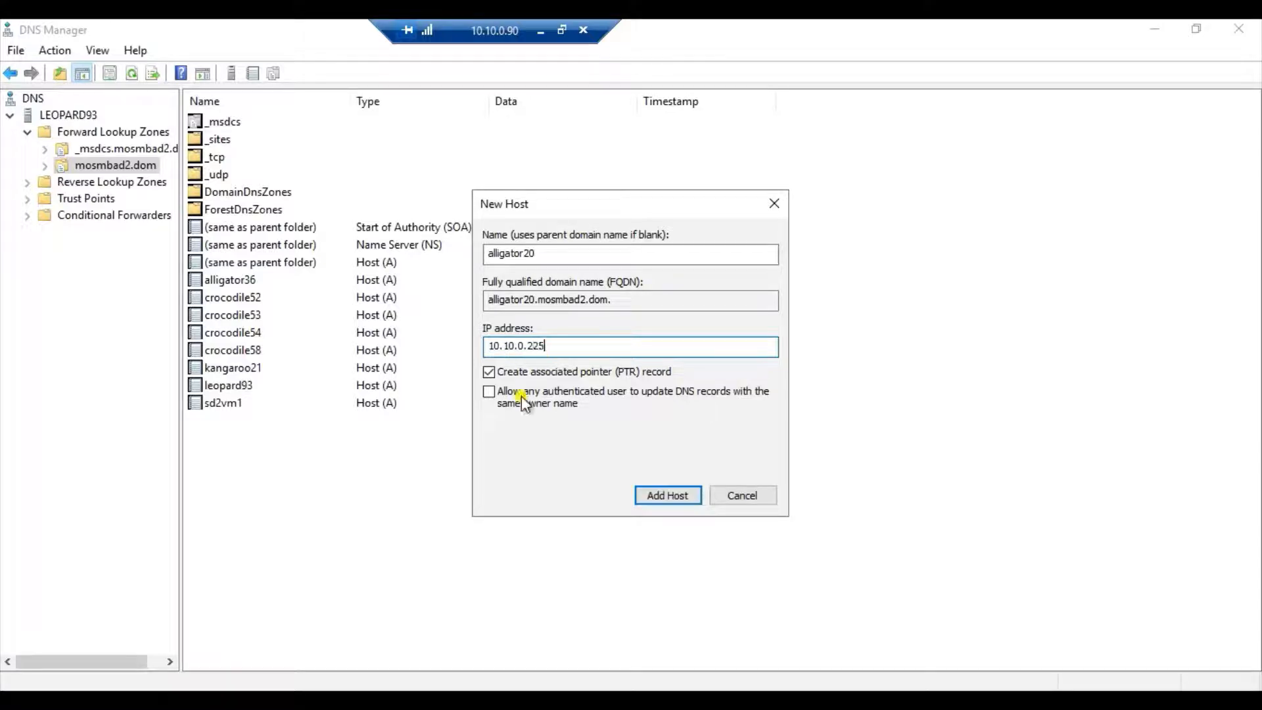
pyautogui.click(488, 372)
pyautogui.click(671, 501)
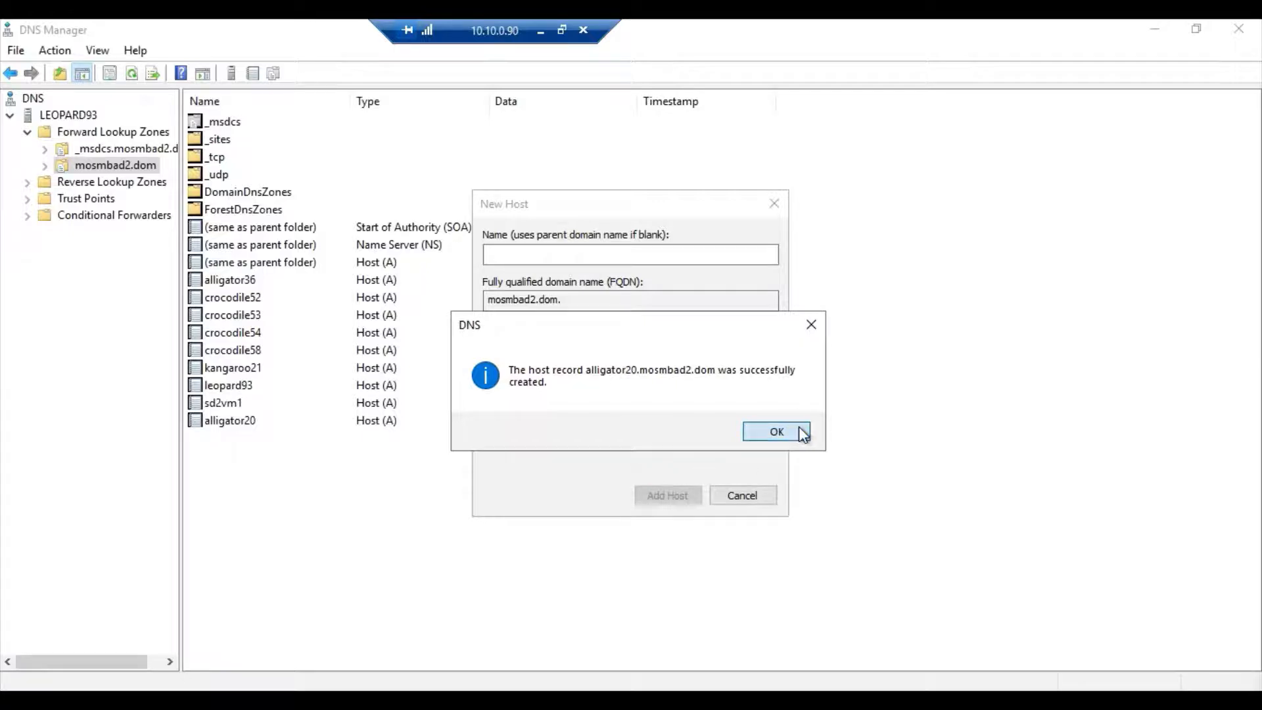
pyautogui.click(776, 432)
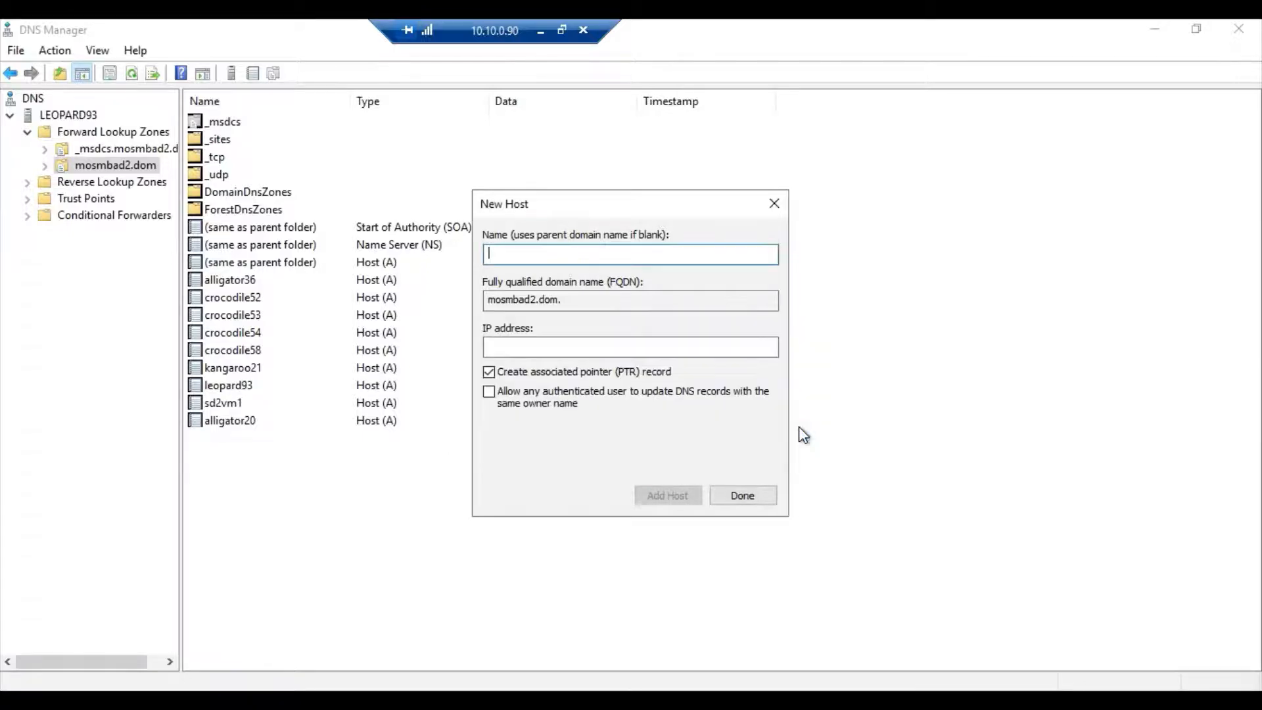
pyautogui.click(759, 494)
pyautogui.click(324, 420)
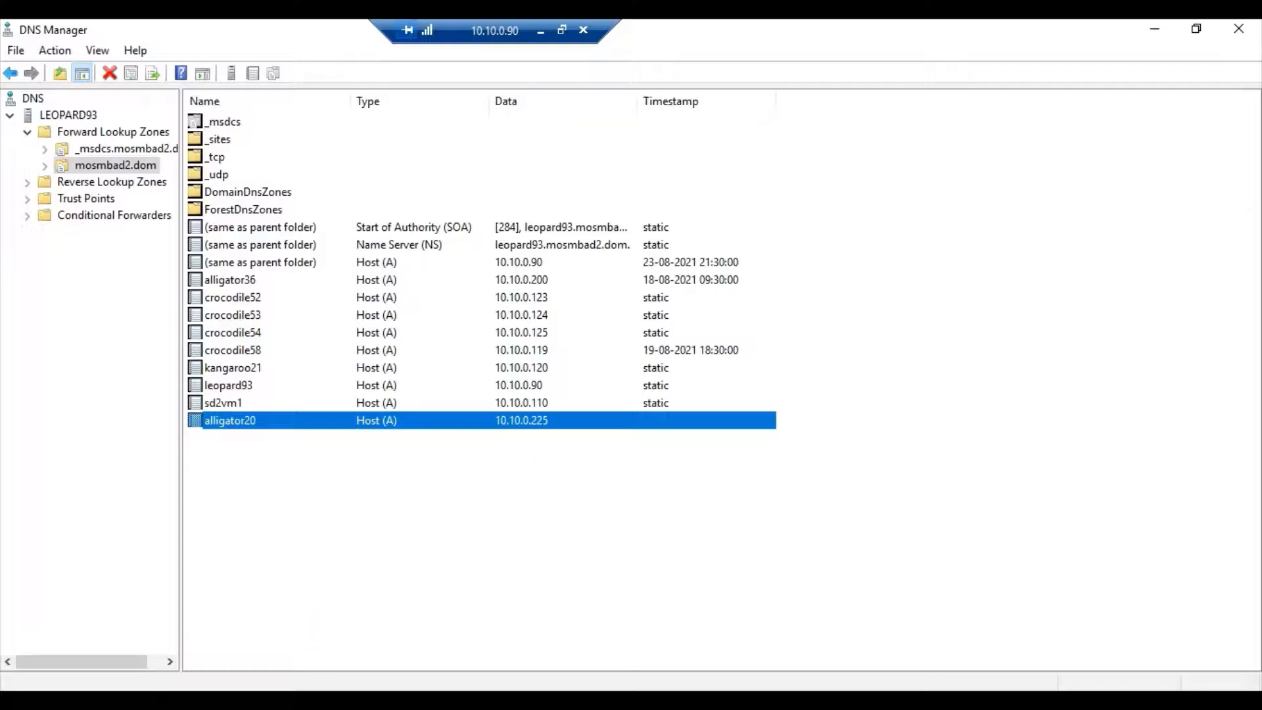
# Leave the 10.10.0.90 remote desktop, switch to the Notepad notes and highlight the MoSMB server side heading, followed by the Windows client side heading.
pyautogui.click(293, 699)
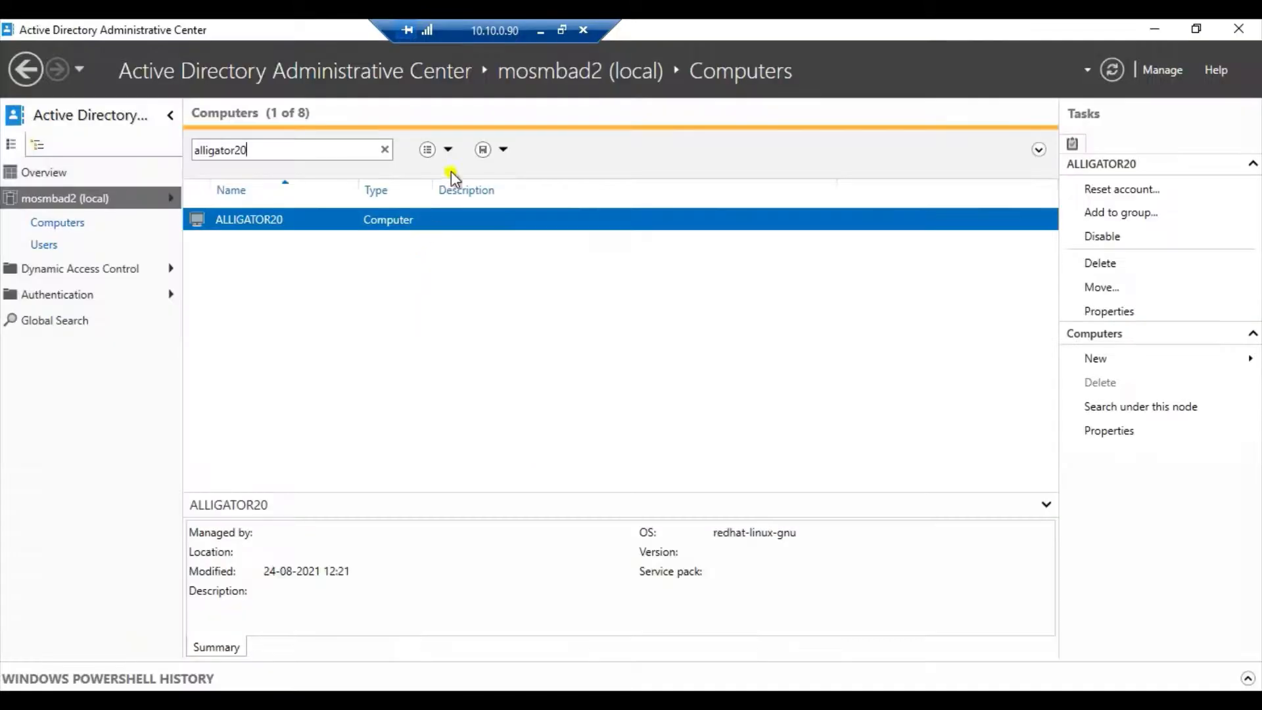
pyautogui.click(543, 35)
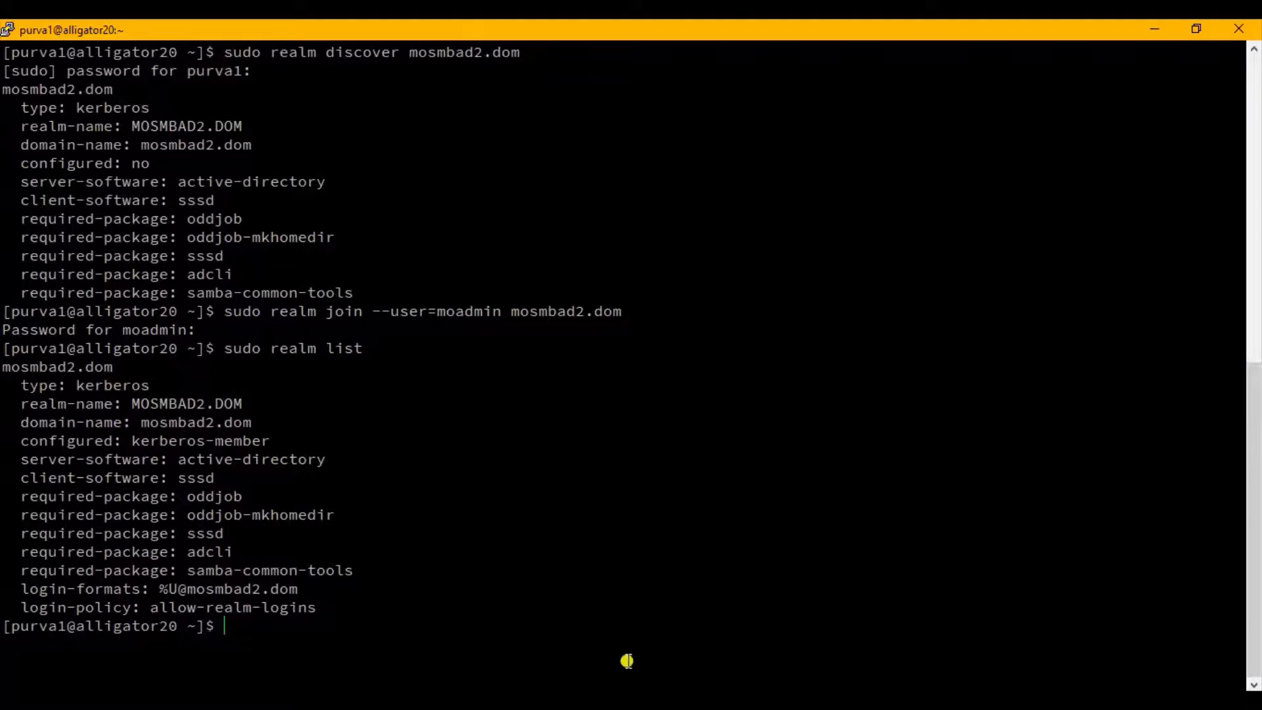
pyautogui.click(645, 699)
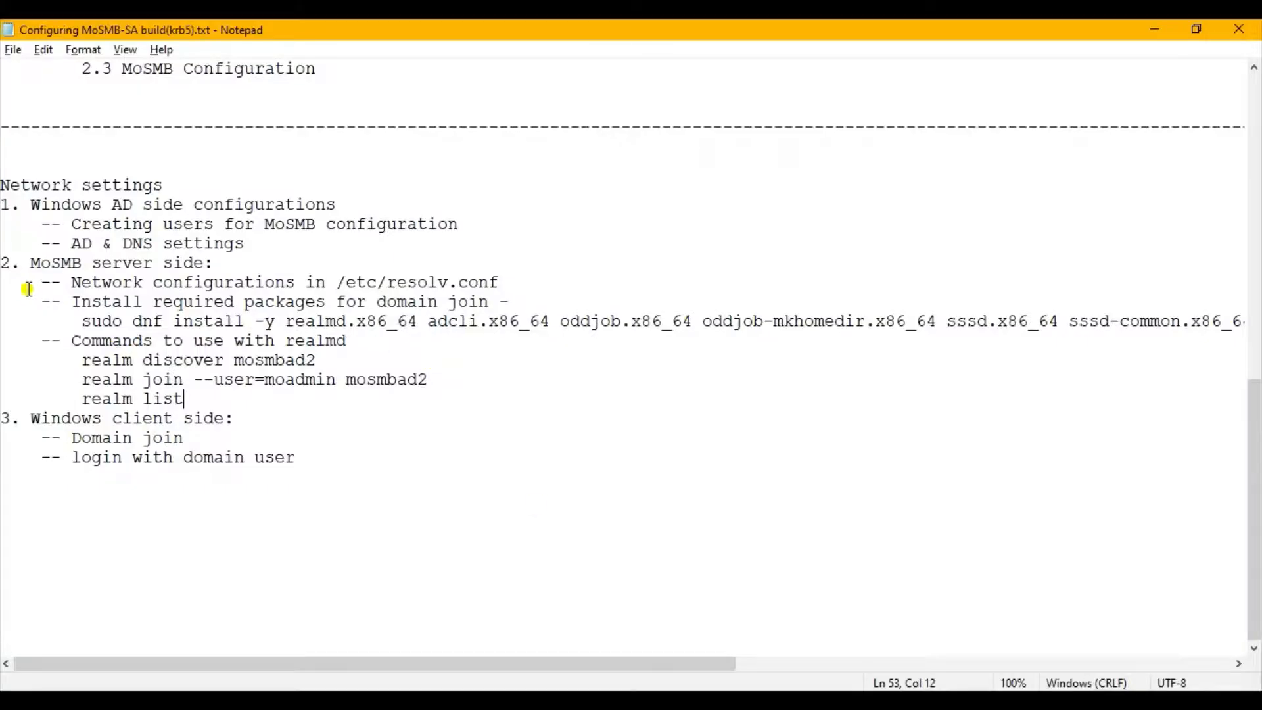
pyautogui.moveTo(2, 264); pyautogui.dragTo(240, 264)
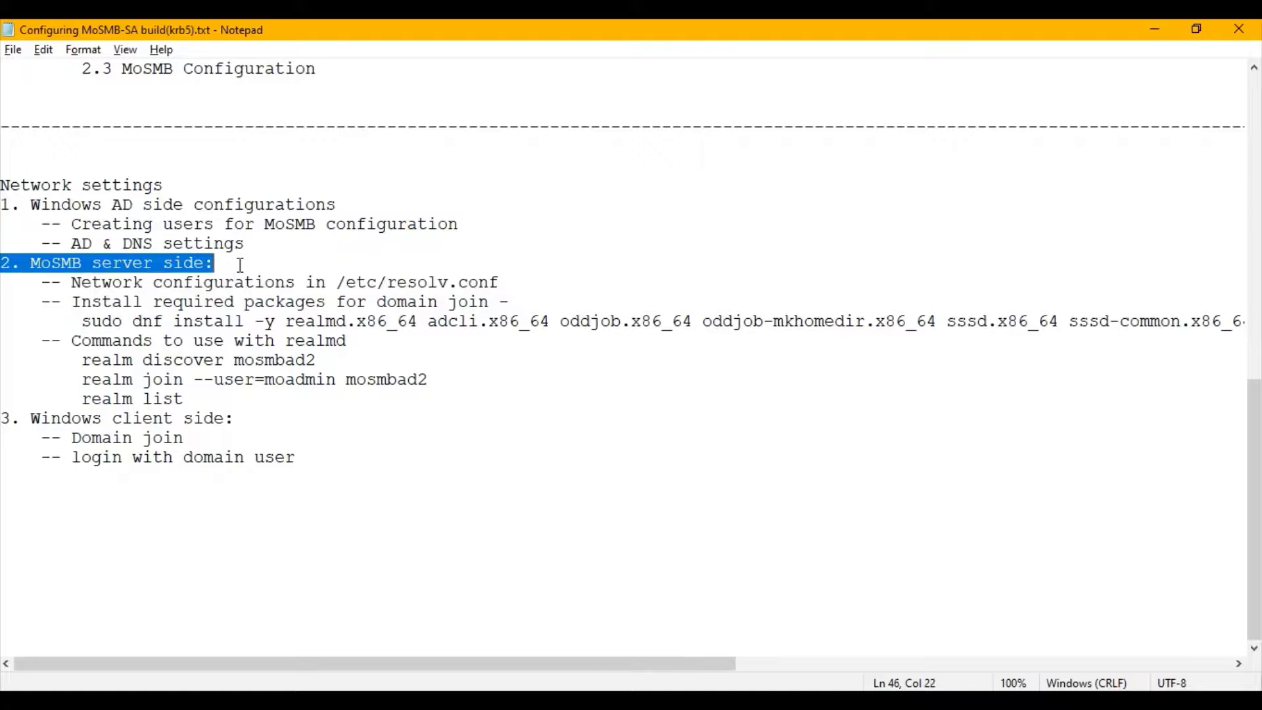
pyautogui.click(568, 488)
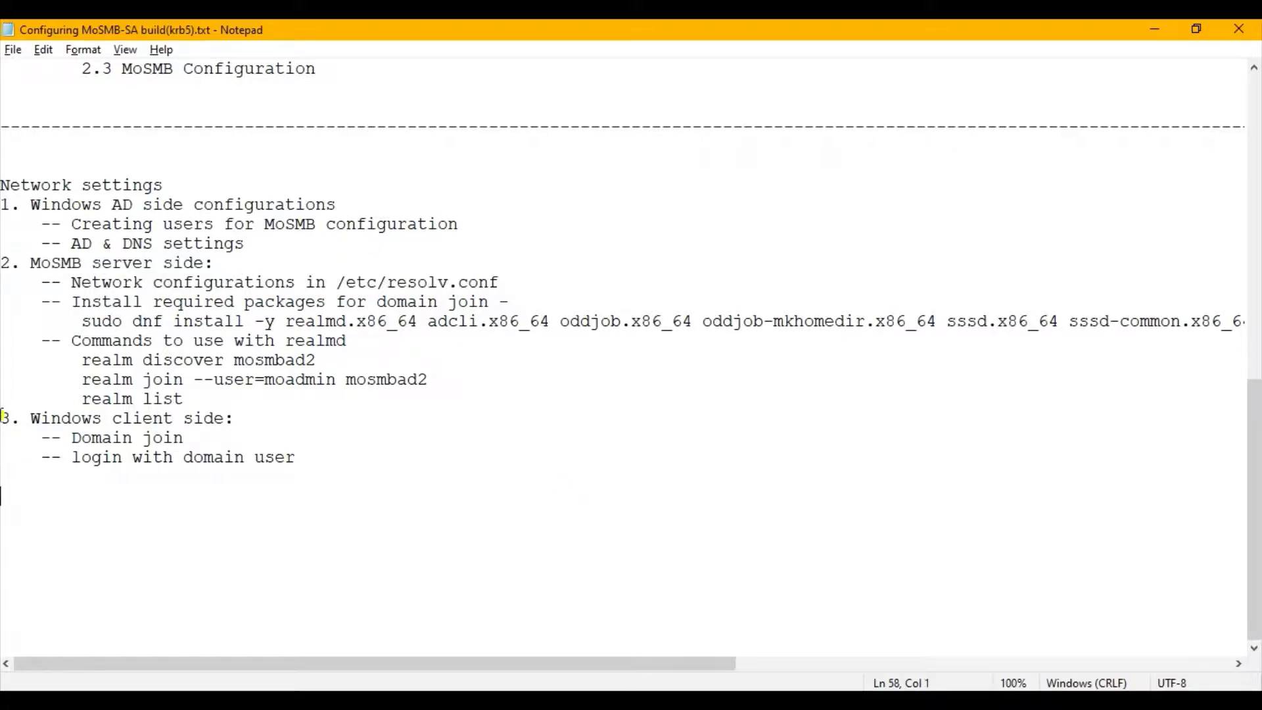
pyautogui.moveTo(2, 418); pyautogui.dragTo(250, 422)
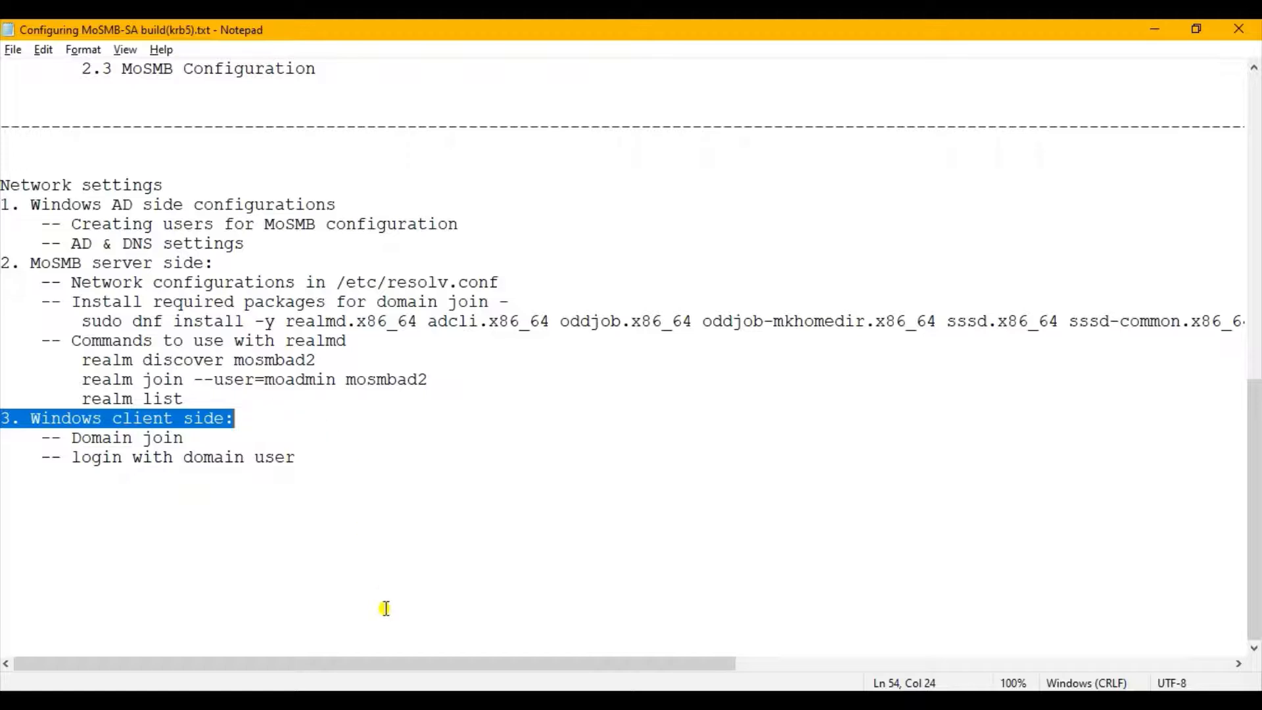
# Switch to the 10.10.0.111 remote desktop and change the computer's membership from workgroup to the domain mosmbad2.dom.
pyautogui.click(505, 661)
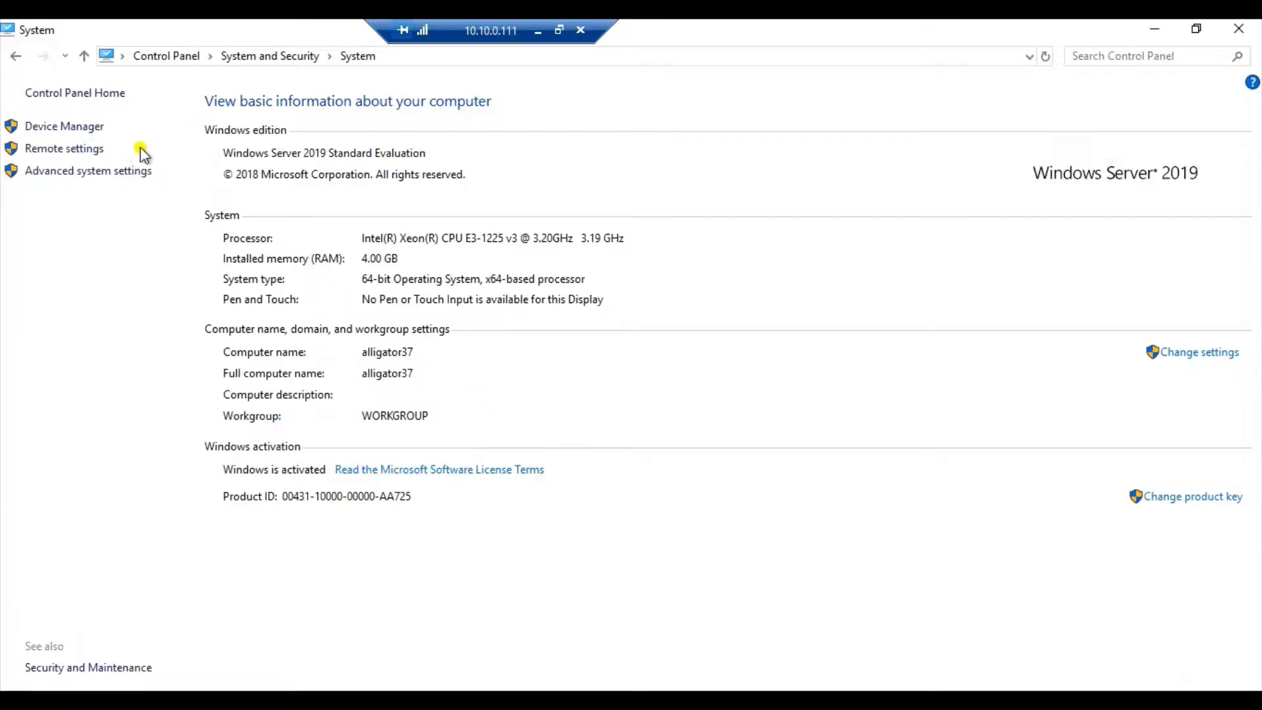
pyautogui.click(390, 59)
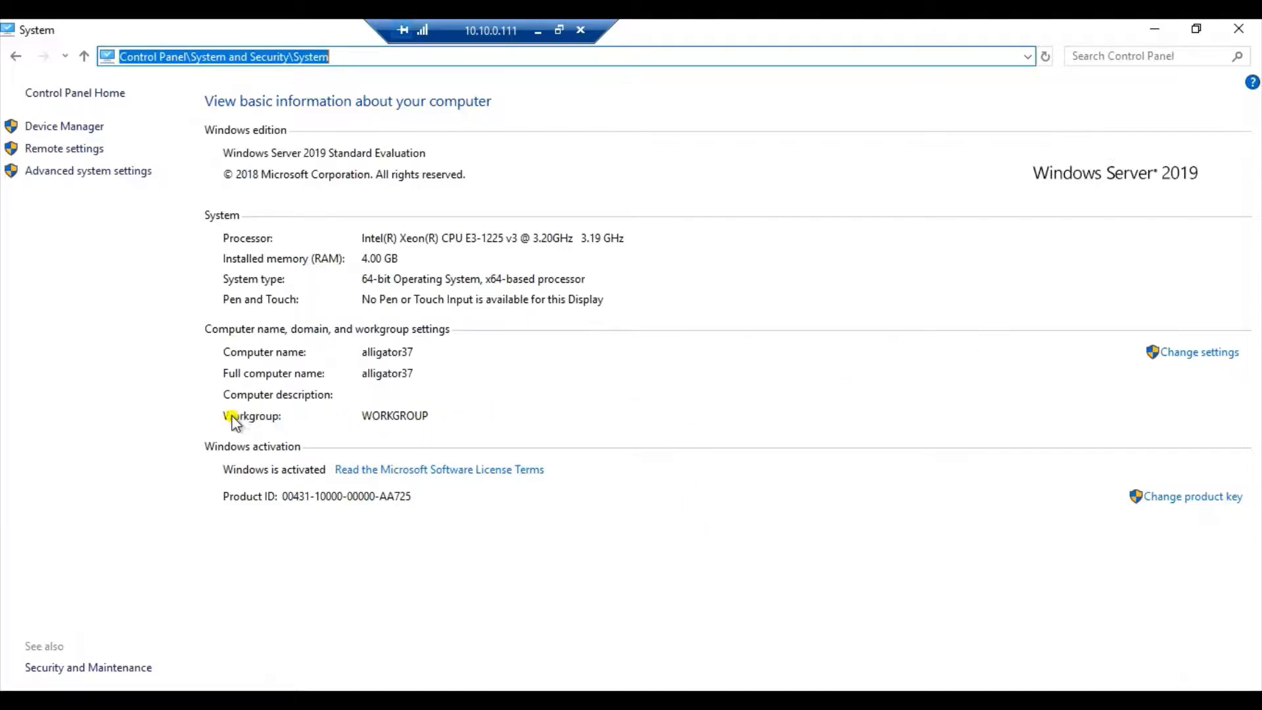
pyautogui.click(1223, 353)
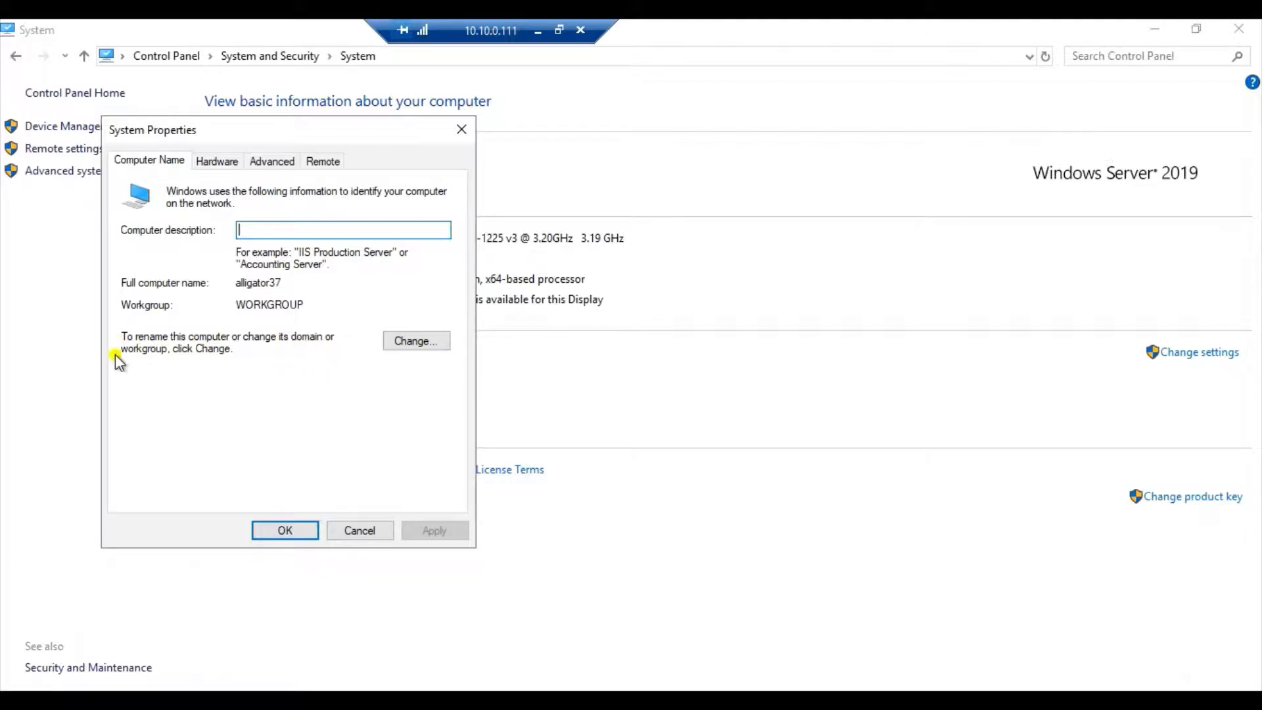
pyautogui.click(401, 346)
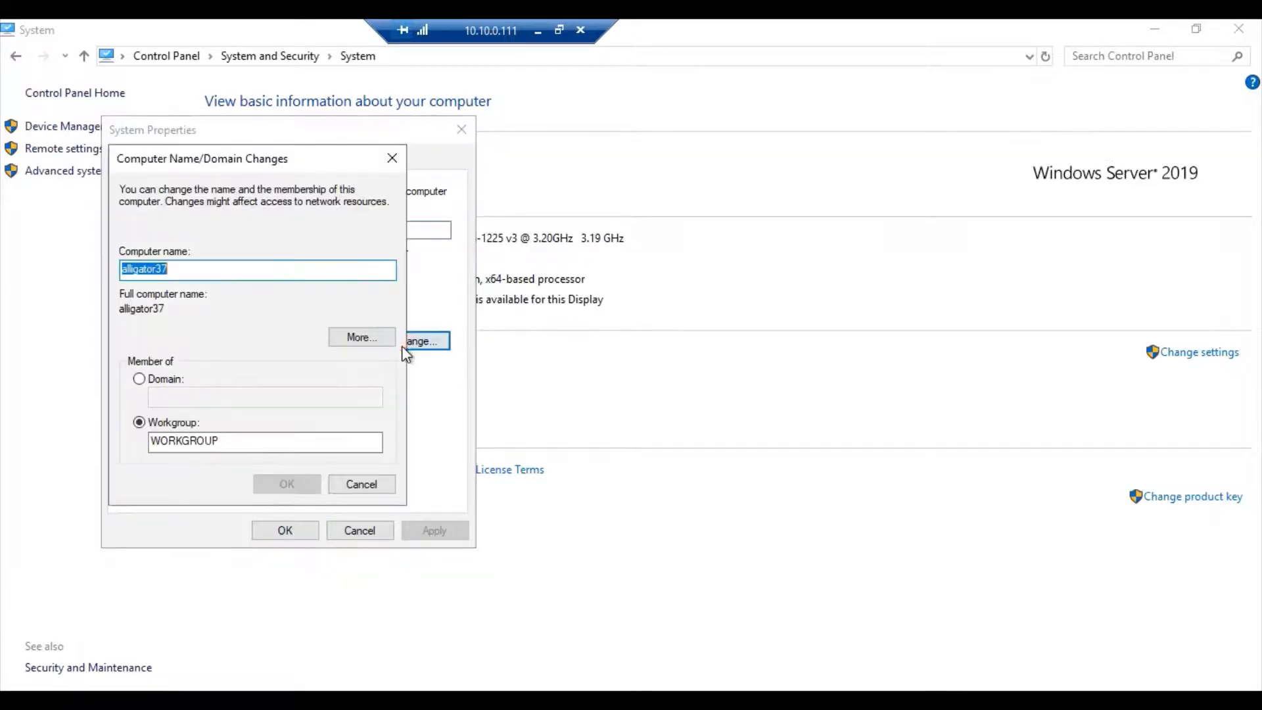
pyautogui.click(152, 380)
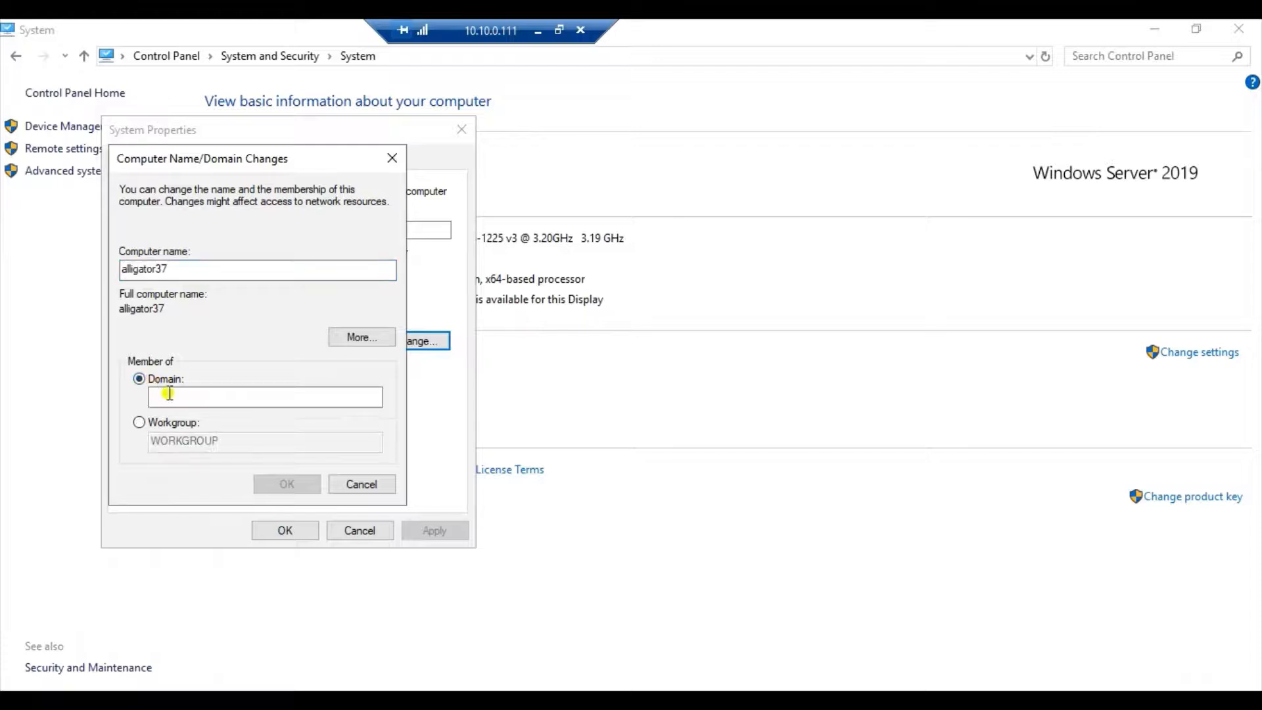
pyautogui.click(172, 397)
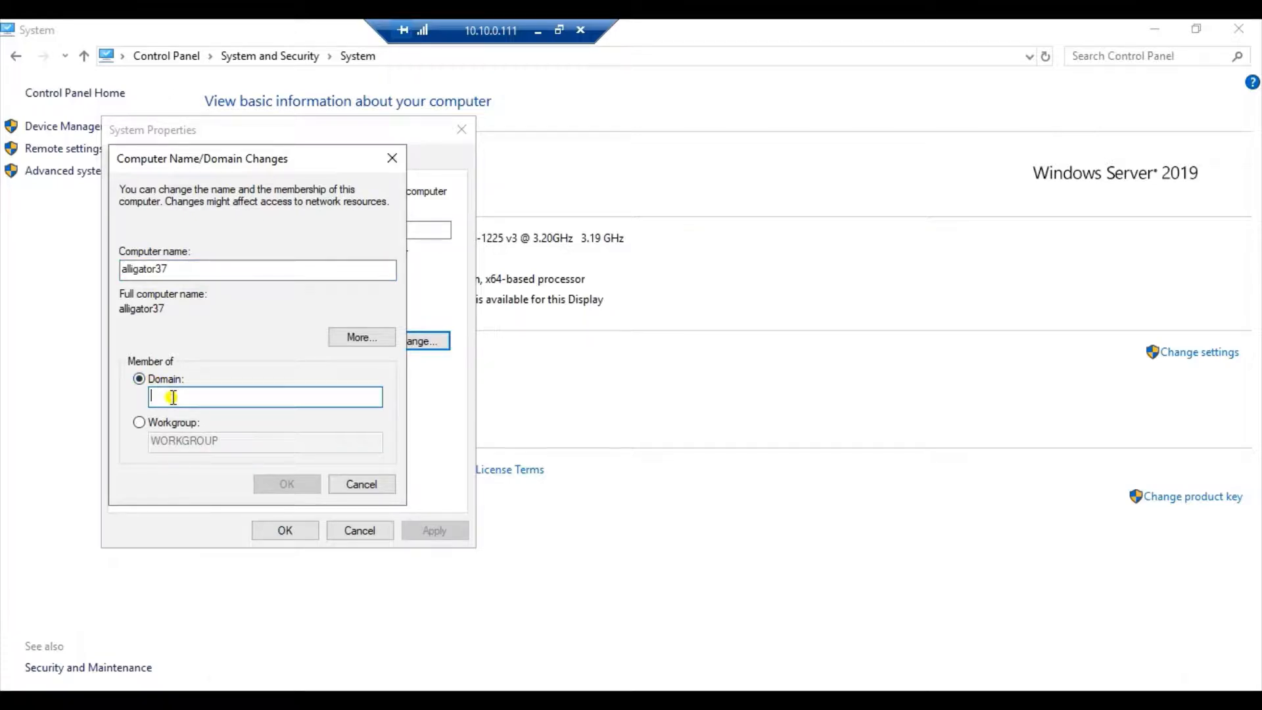
pyautogui.write('mosmbad2.dom')
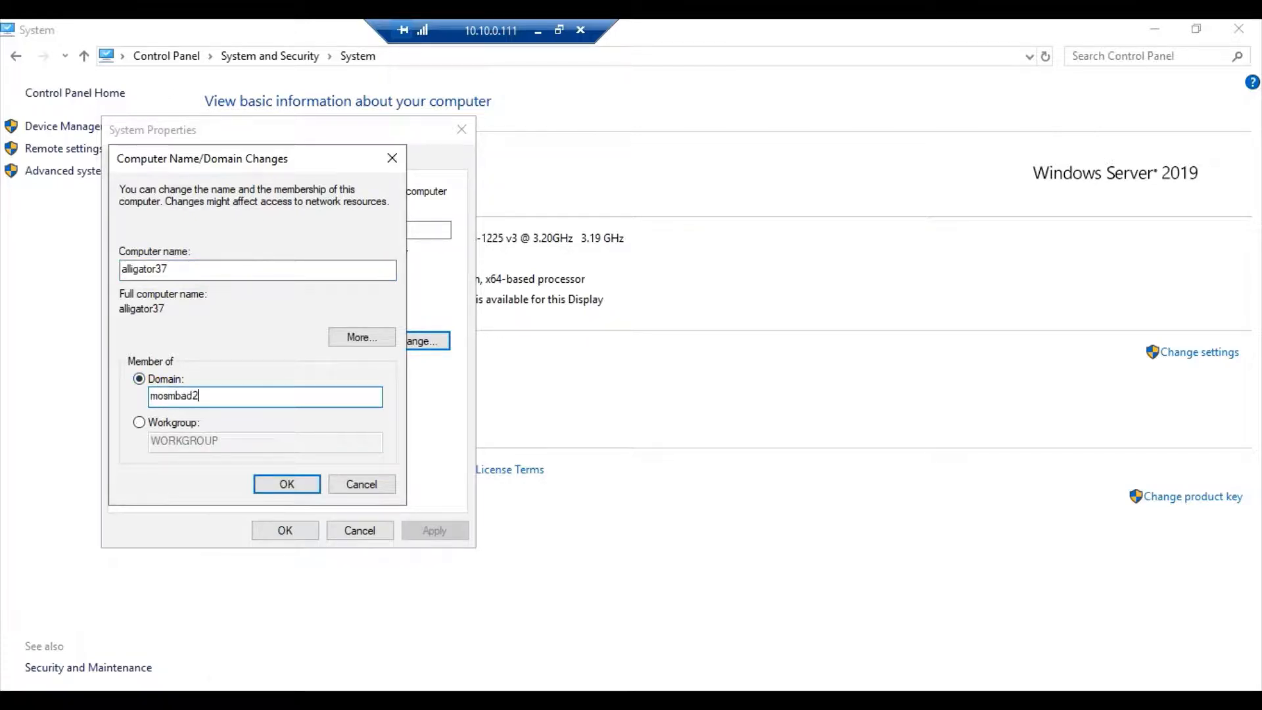
pyautogui.click(285, 484)
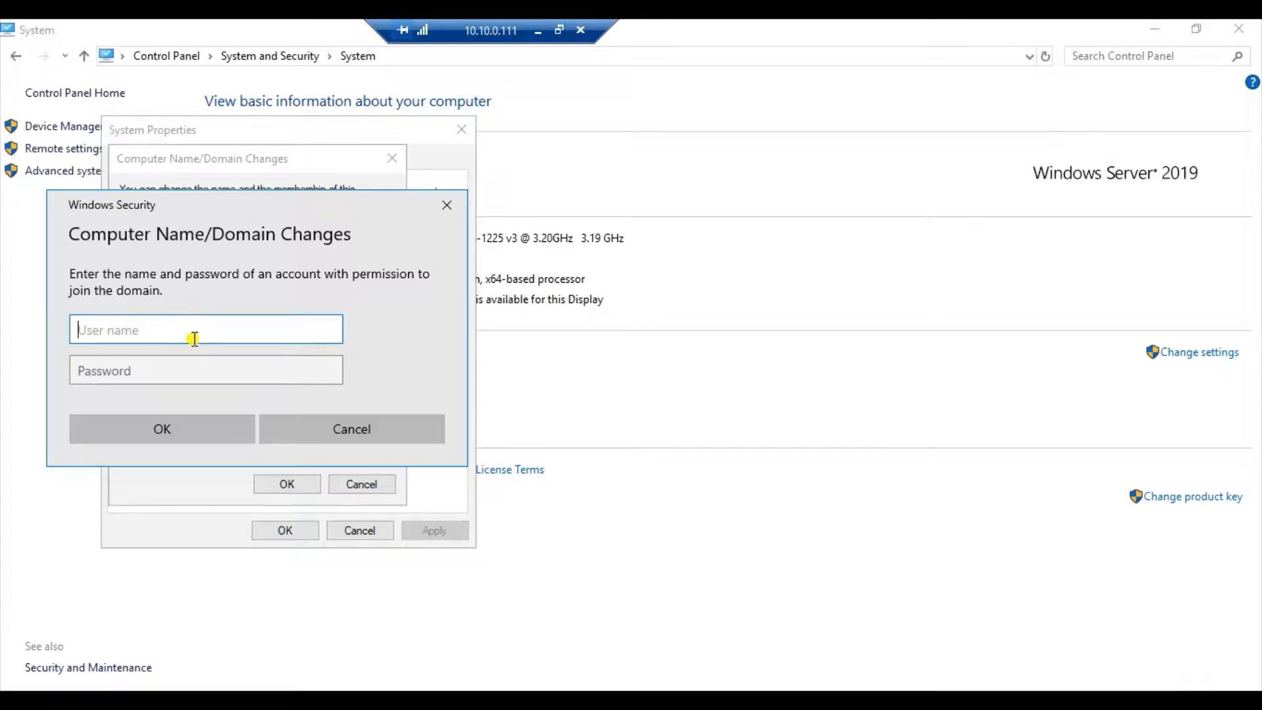
# Authorize the domain join with the moadmin account and its password, and acknowledge the resulting messages.
pyautogui.write('moadmin')
pyautogui.press('Tab')
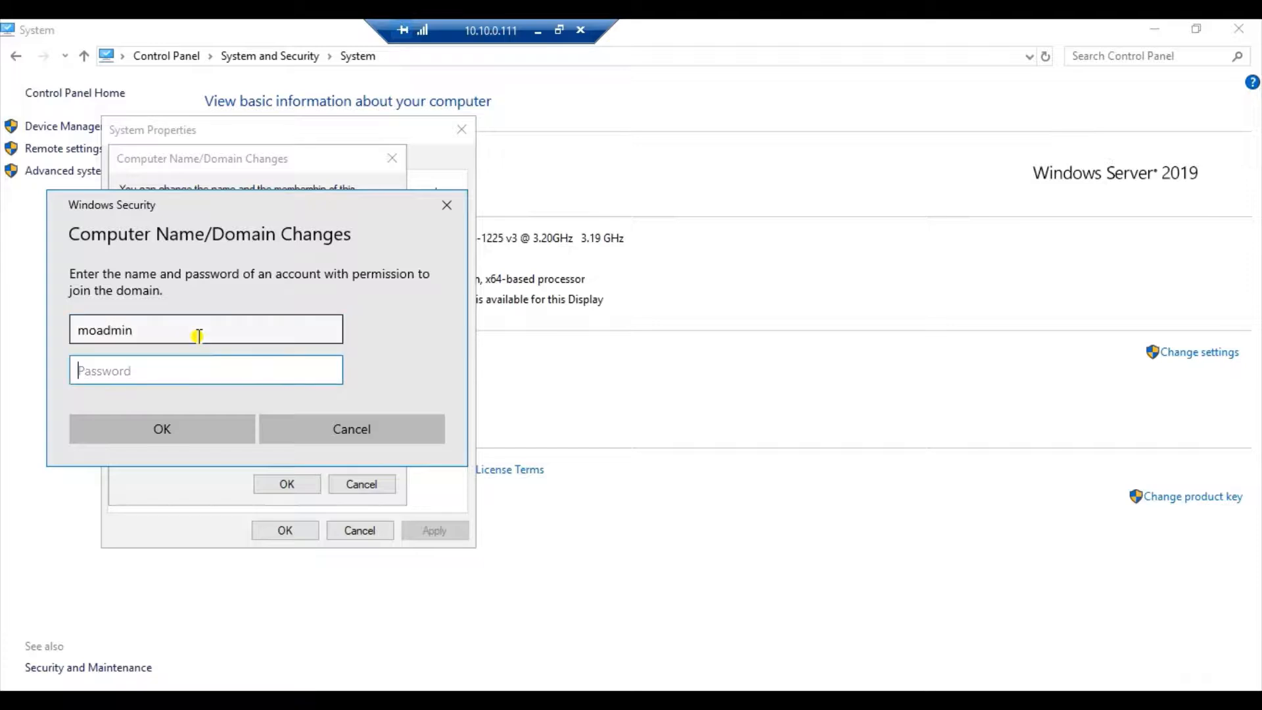
pyautogui.write('••')
pyautogui.click(206, 430)
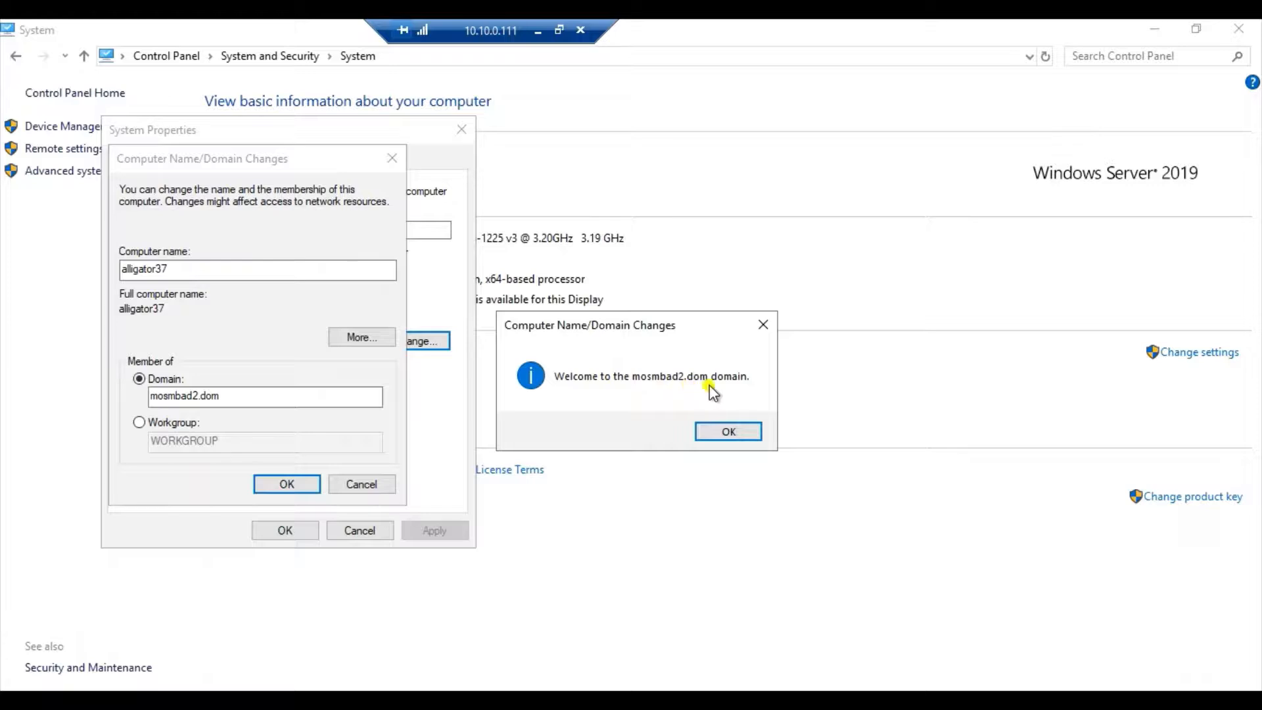
pyautogui.click(728, 432)
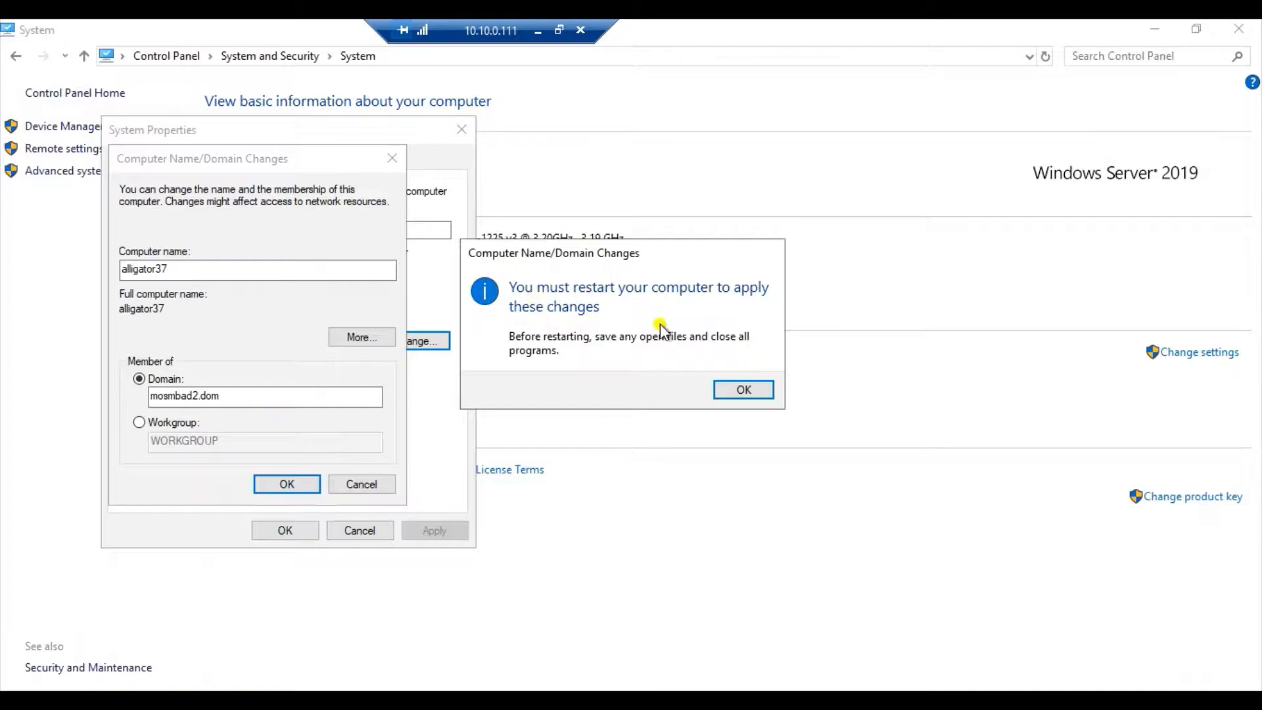
pyautogui.click(745, 390)
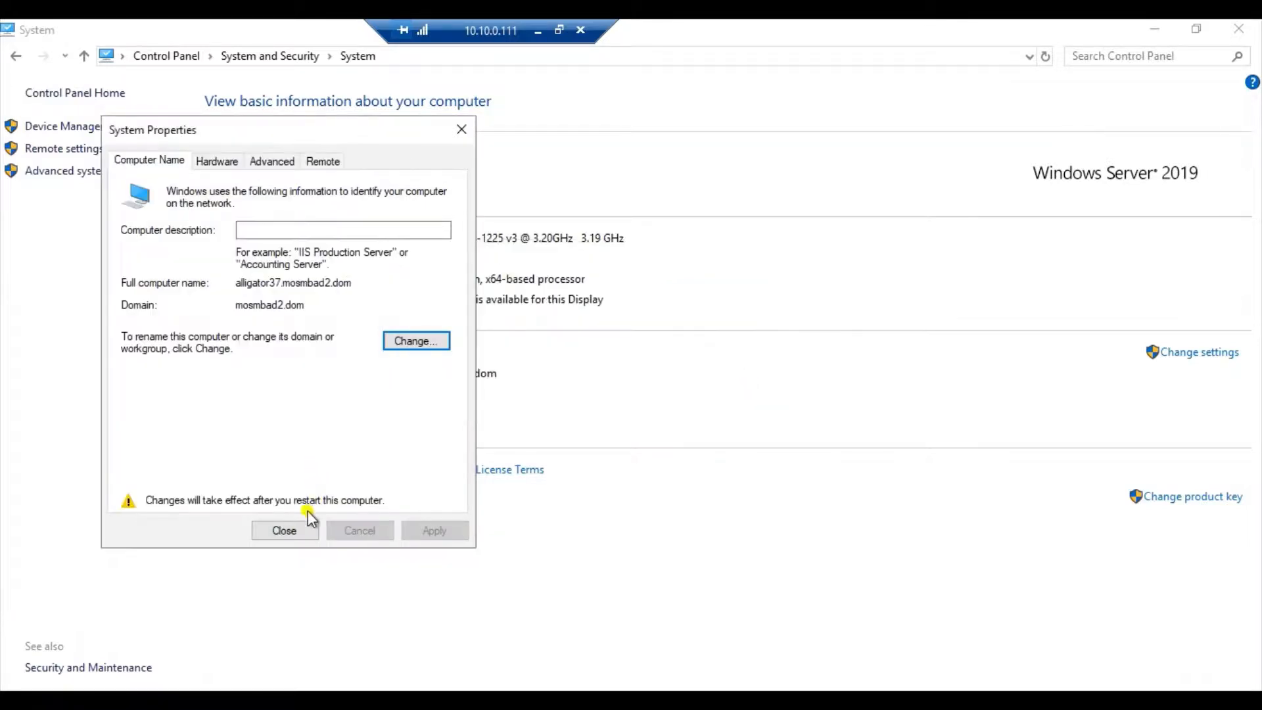
# Close the system properties, restart the Windows client immediately, and return to the end of the Windows client side notes in Notepad.
pyautogui.click(301, 530)
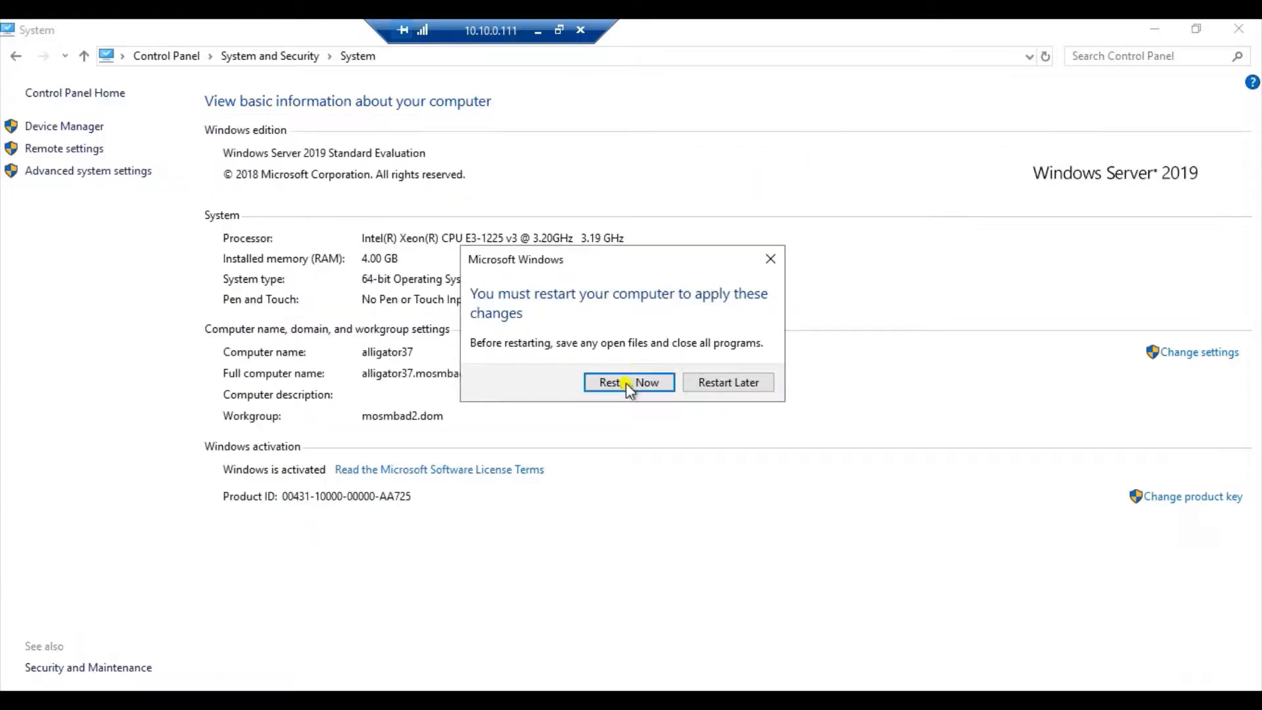
pyautogui.click(616, 382)
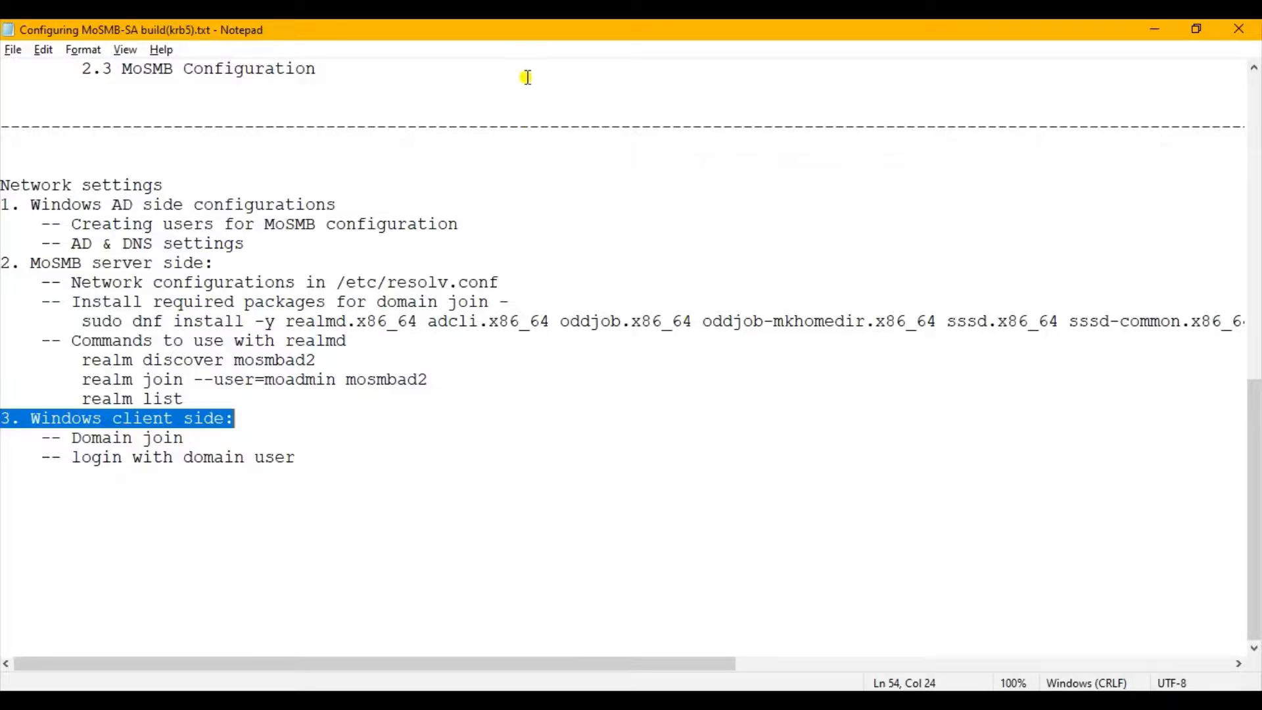
pyautogui.click(389, 472)
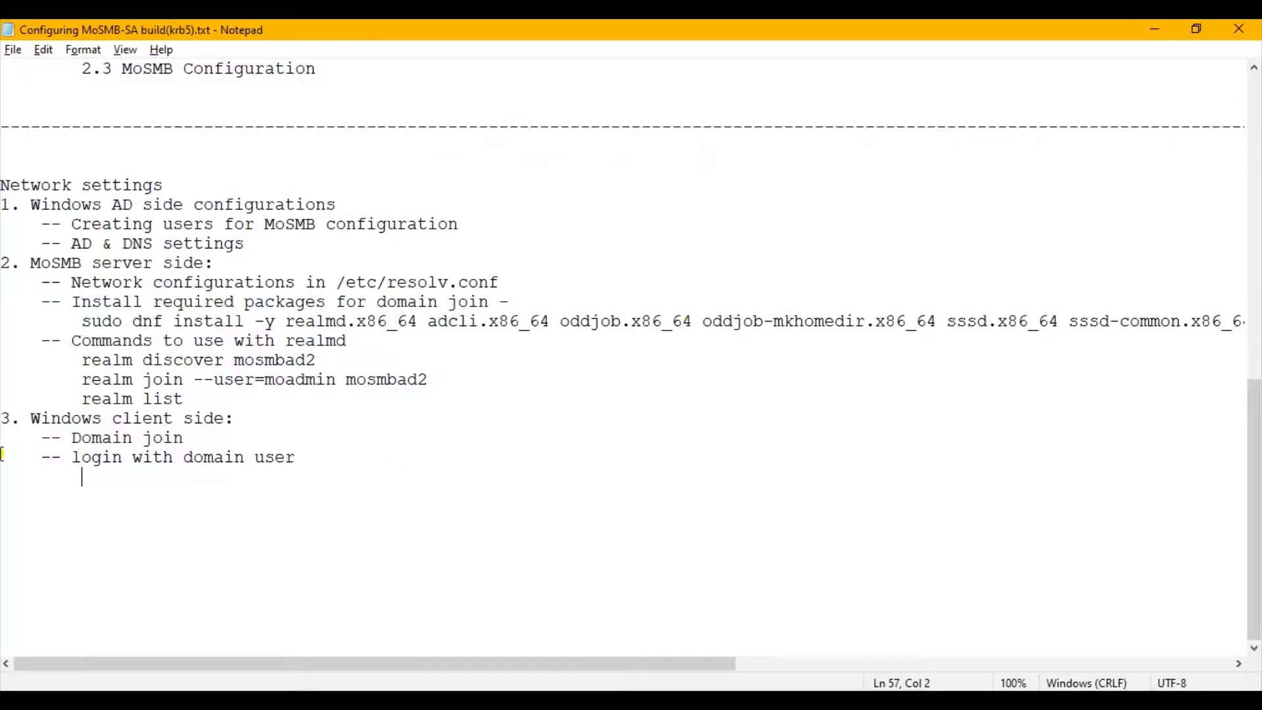
# Highlight the "login with domain user" line in the notes and try to open a remote desktop connection to 10.10.0.111.
pyautogui.moveTo(32, 456); pyautogui.dragTo(303, 455)
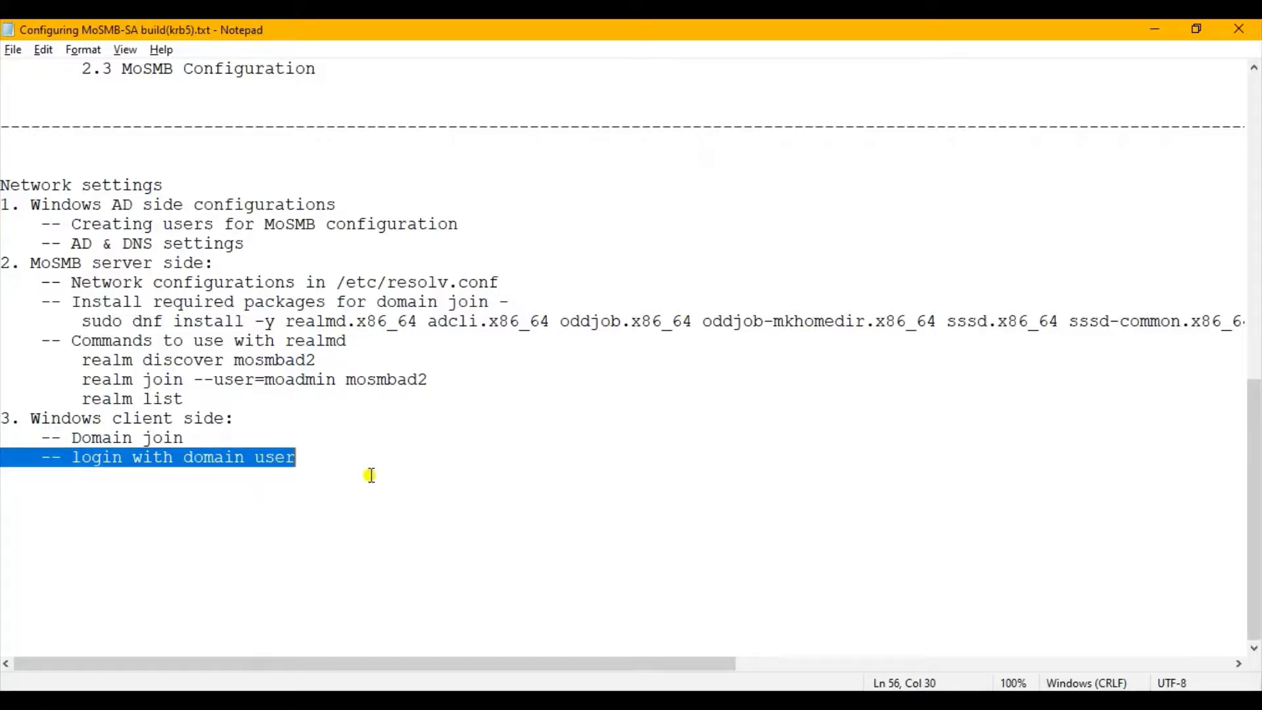
pyautogui.click(385, 699)
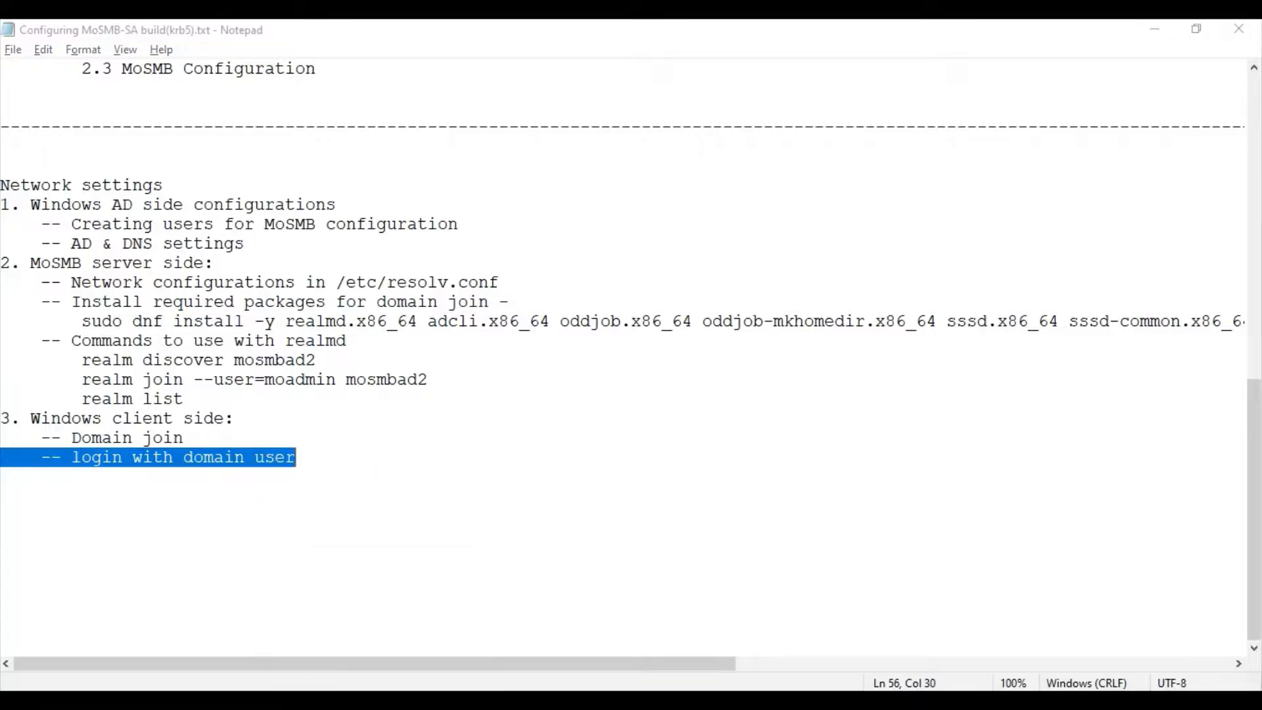
pyautogui.rightClick(385, 699)
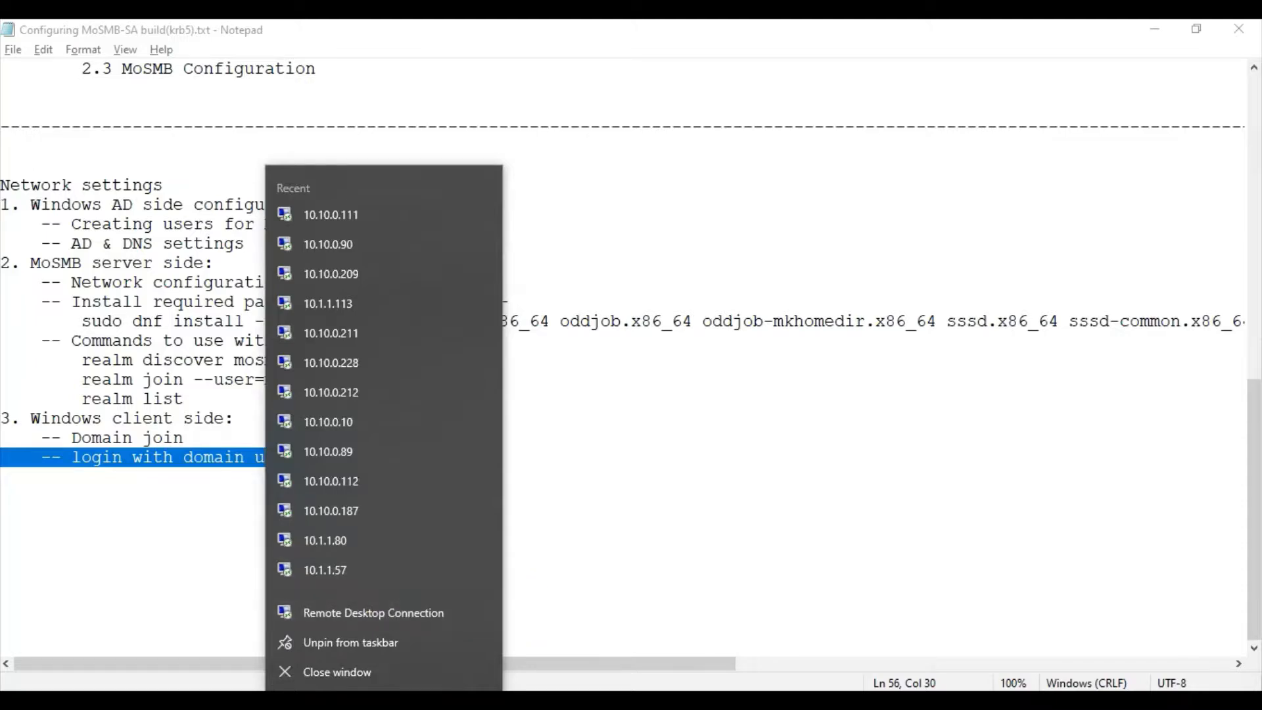
pyautogui.click(385, 216)
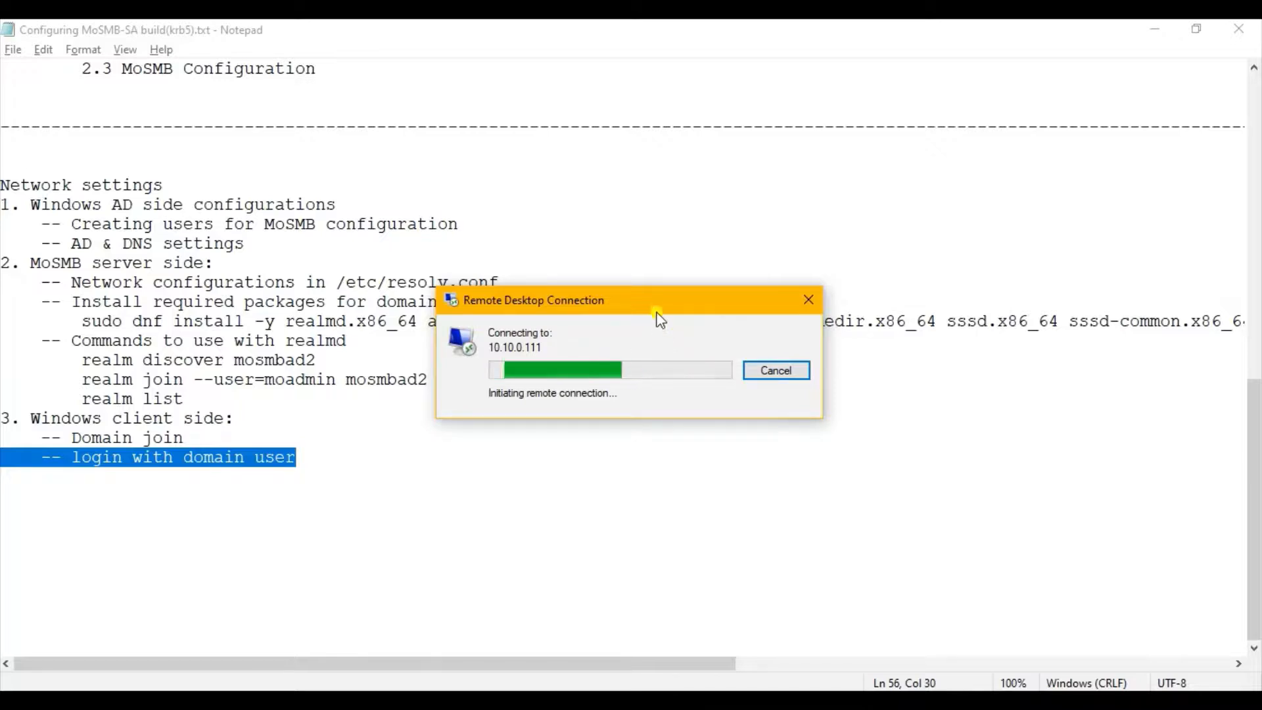
pyautogui.moveTo(648, 307); pyautogui.dragTo(779, 458)
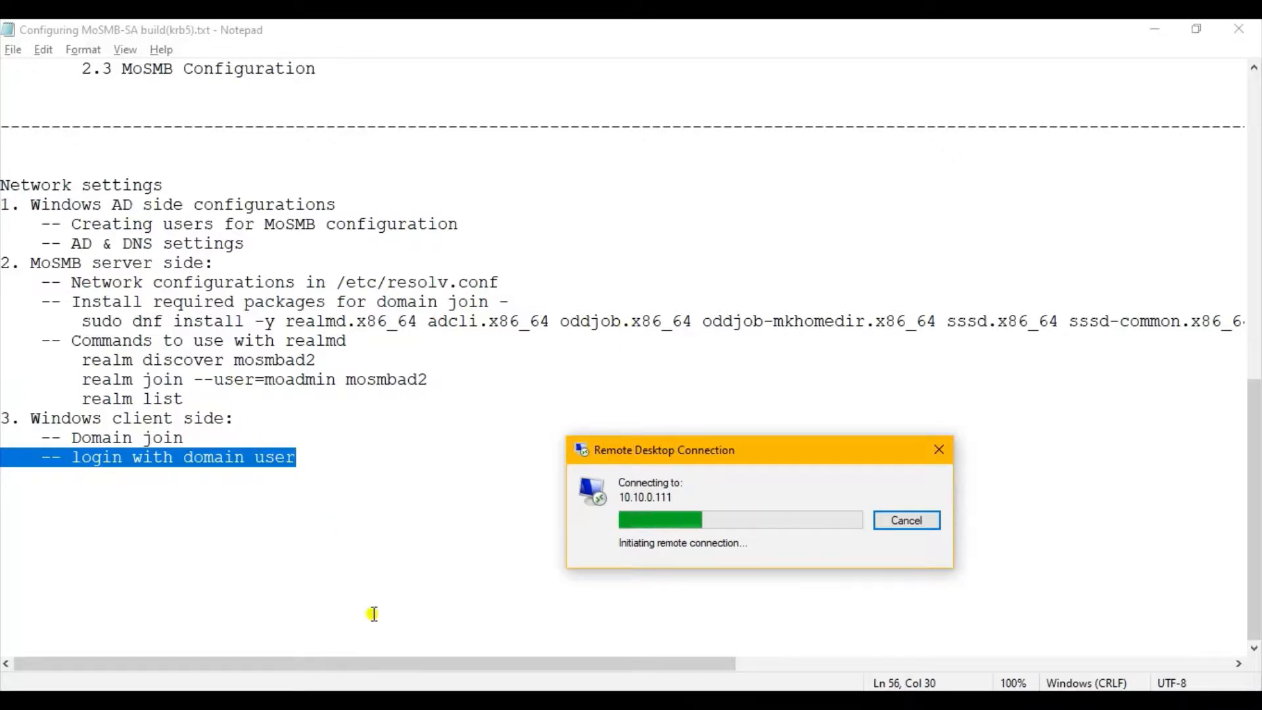
# Switch to the 10.10.0.90 remote desktop, filter the mosmbad2 computers by "alligator", refresh the list and inspect the ALLIGATOR37 entry.
pyautogui.click(384, 700)
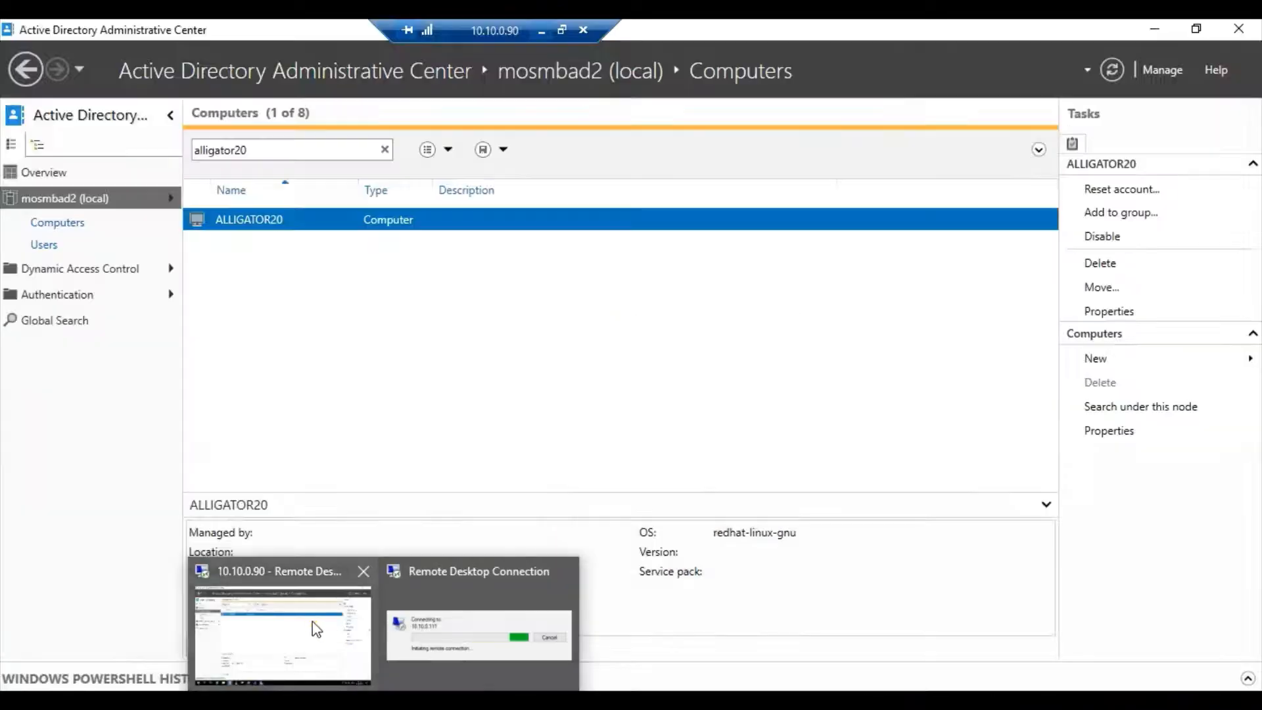
pyautogui.click(316, 629)
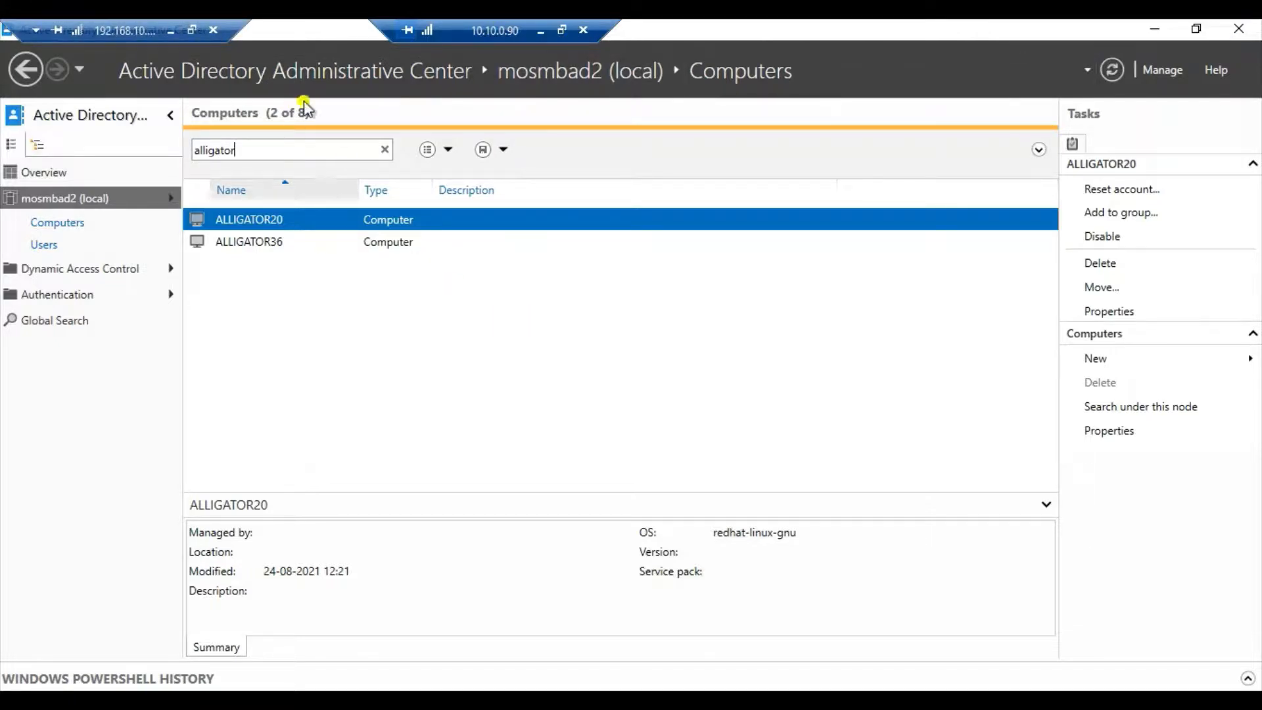
pyautogui.click(274, 316)
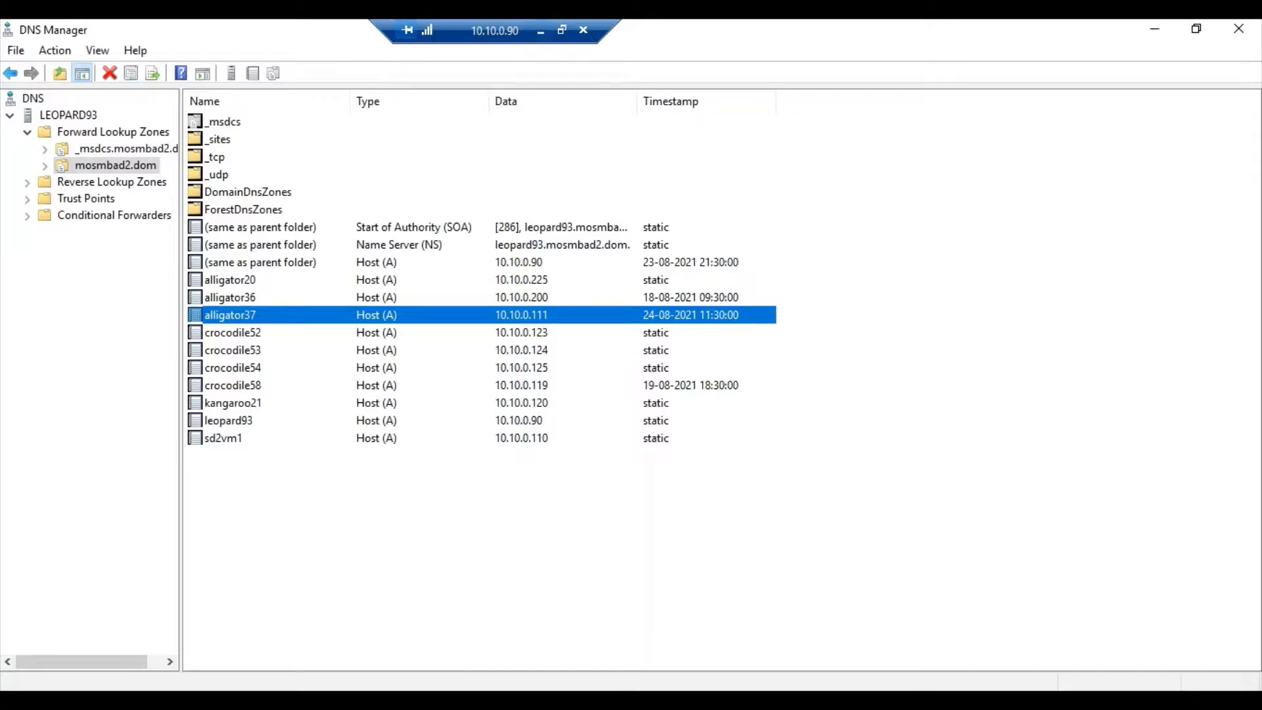
pyautogui.hotkey('alt', 'Tab')
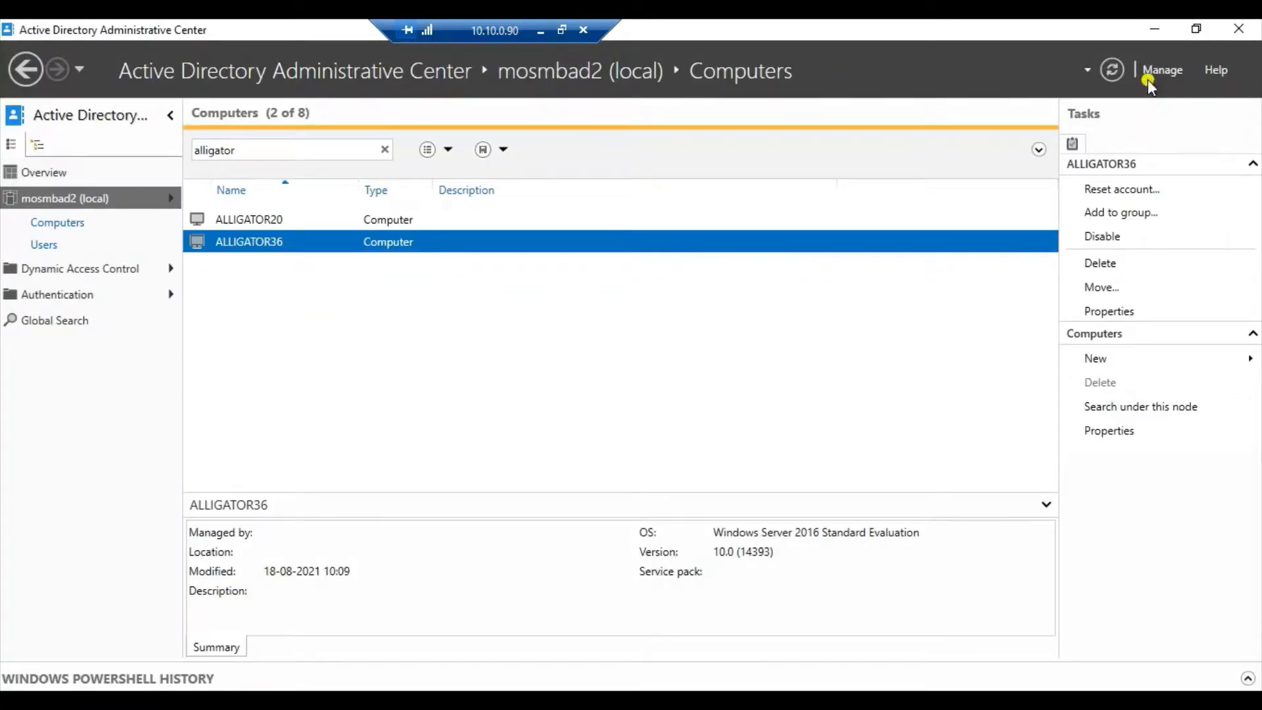
pyautogui.click(1112, 70)
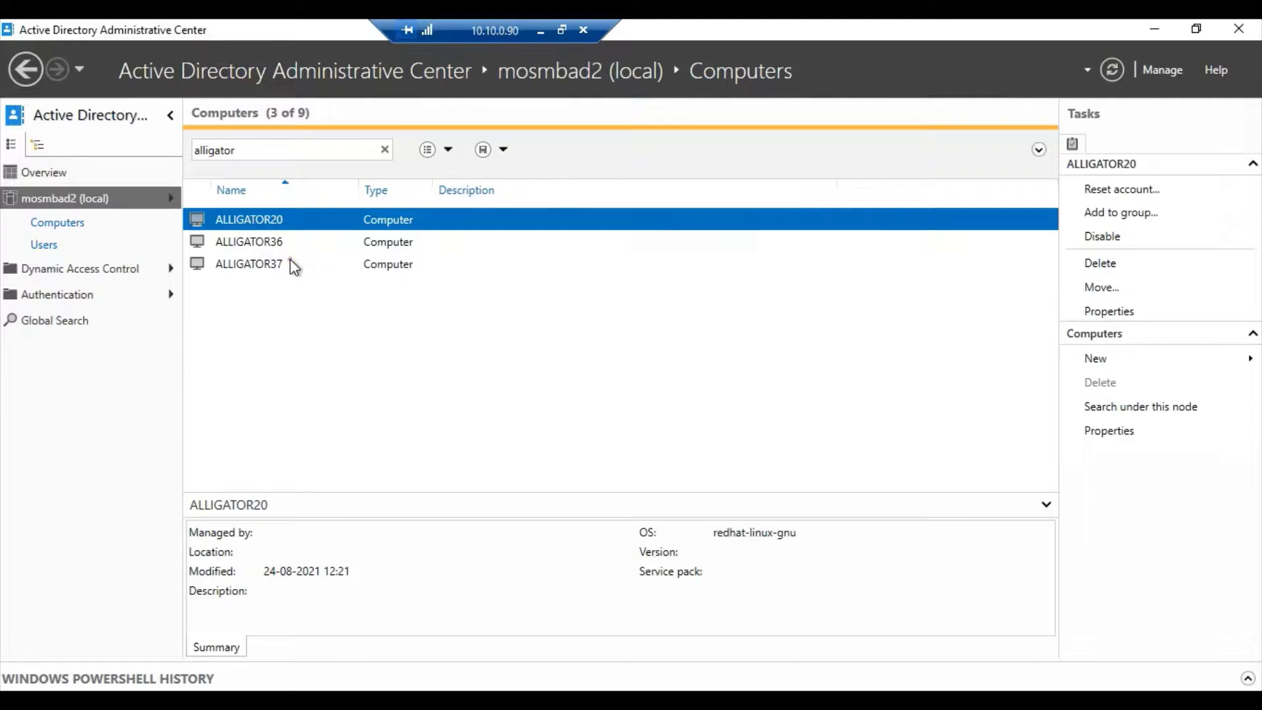
pyautogui.click(290, 263)
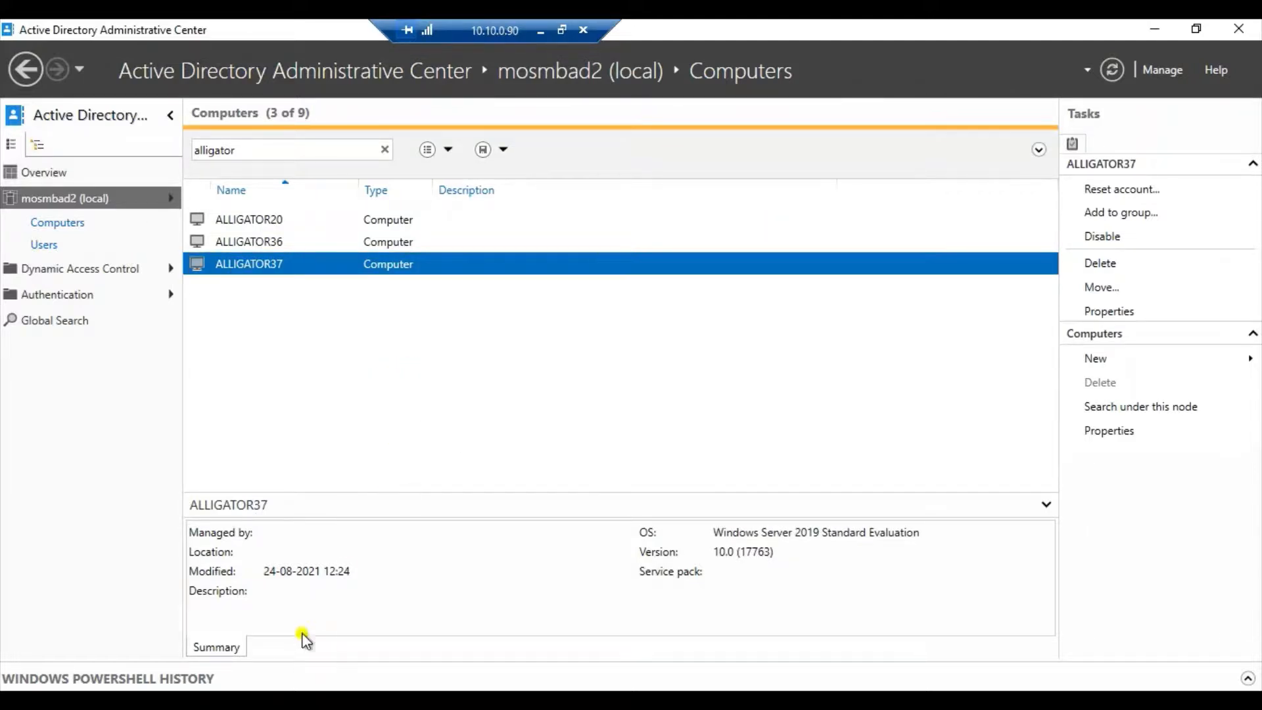
# Check the alligator37 host record in the mosmbad2.dom DNS zone, and return to the end of the Notepad notes.
pyautogui.click(273, 700)
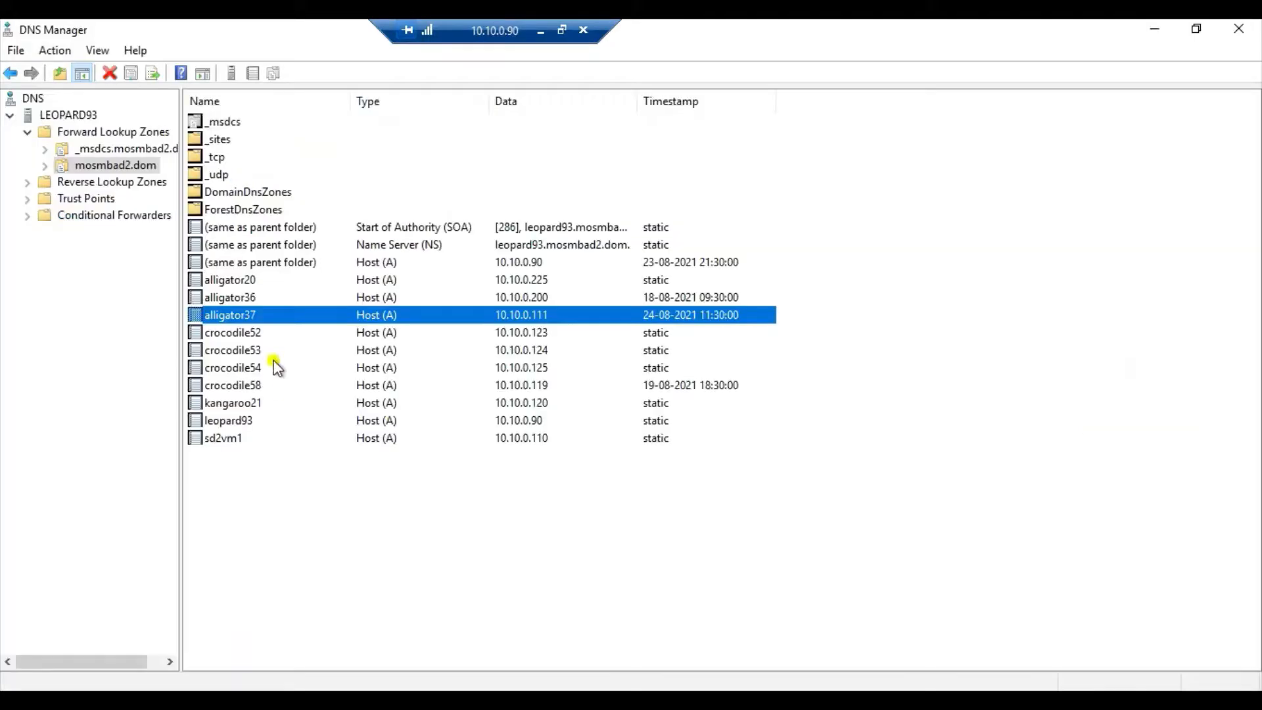
pyautogui.click(541, 31)
pyautogui.click(742, 415)
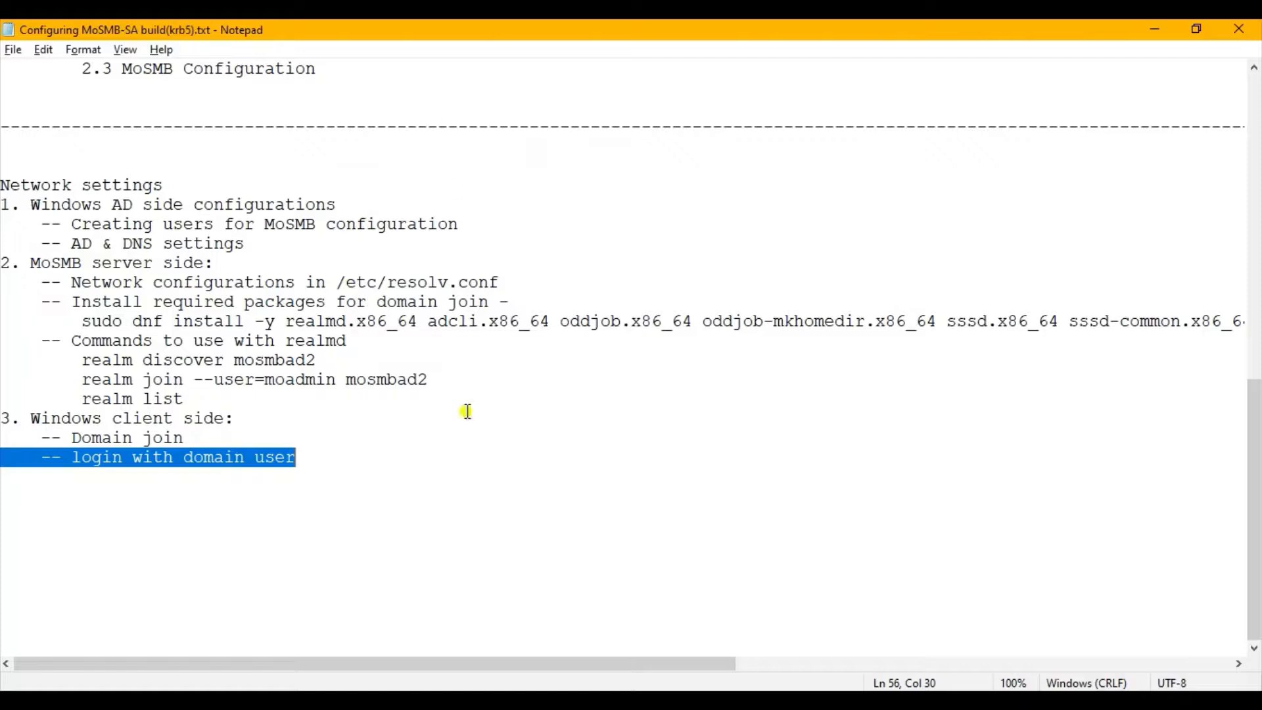
pyautogui.click(507, 554)
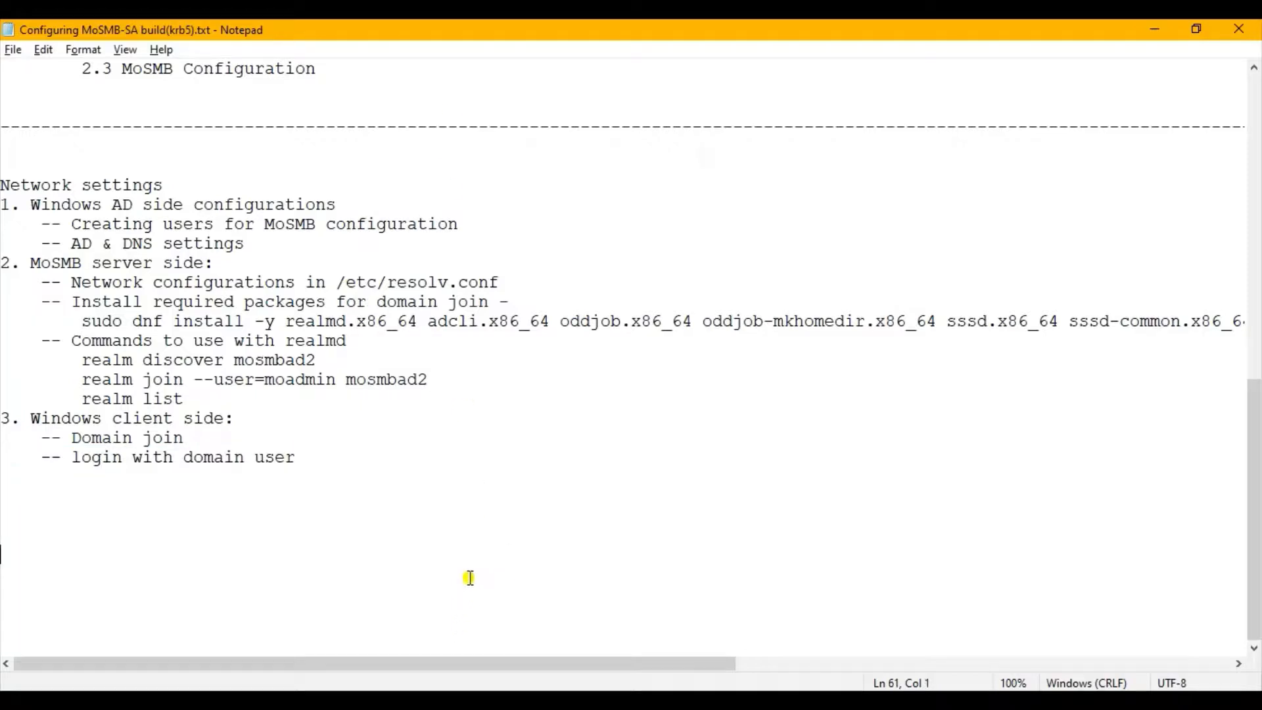
# Check the ping to 10.10.0.111 in the Linux terminal, and highlight the note "Check for restricted entries if any present remove them".
pyautogui.click(387, 699)
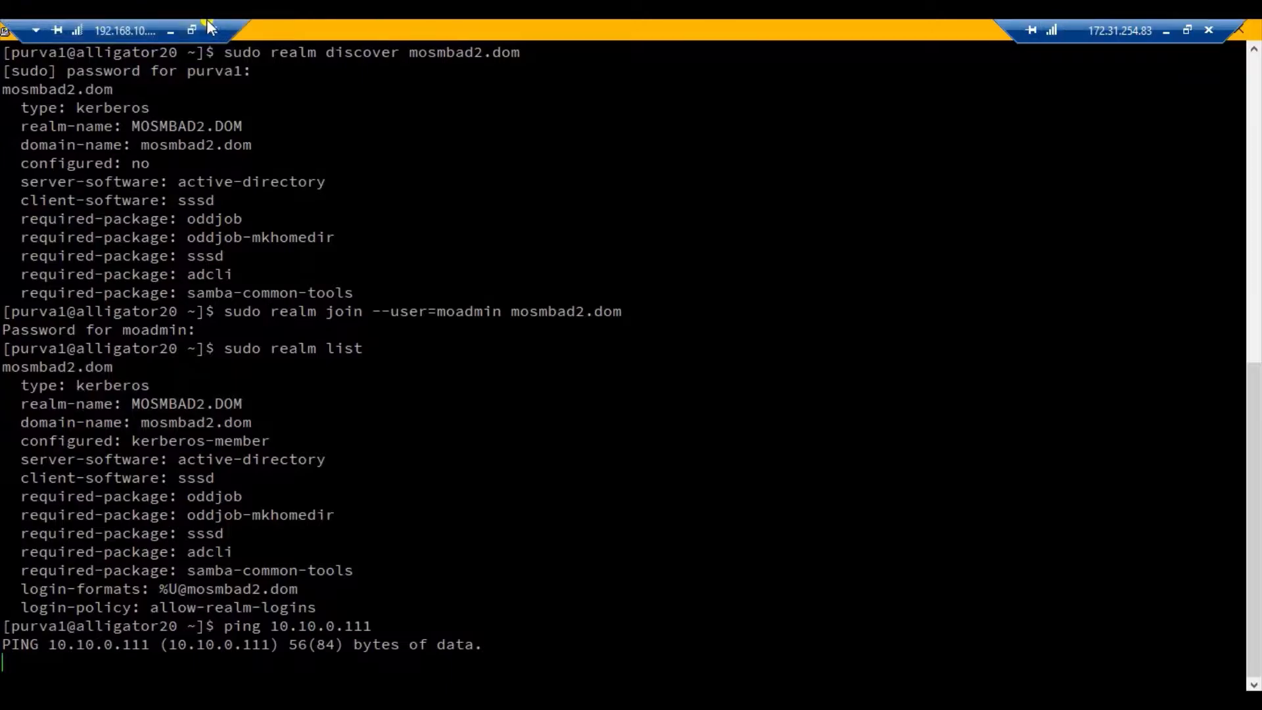
pyautogui.click(173, 29)
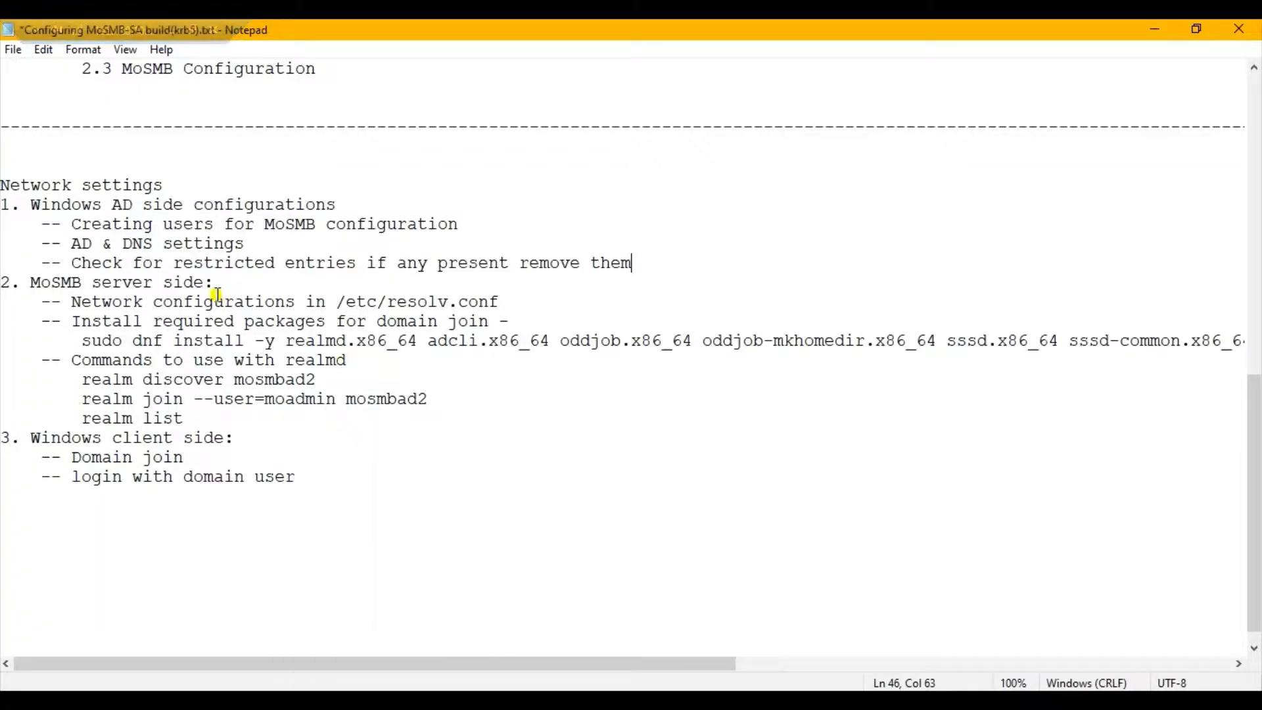
pyautogui.moveTo(2, 261); pyautogui.dragTo(648, 266)
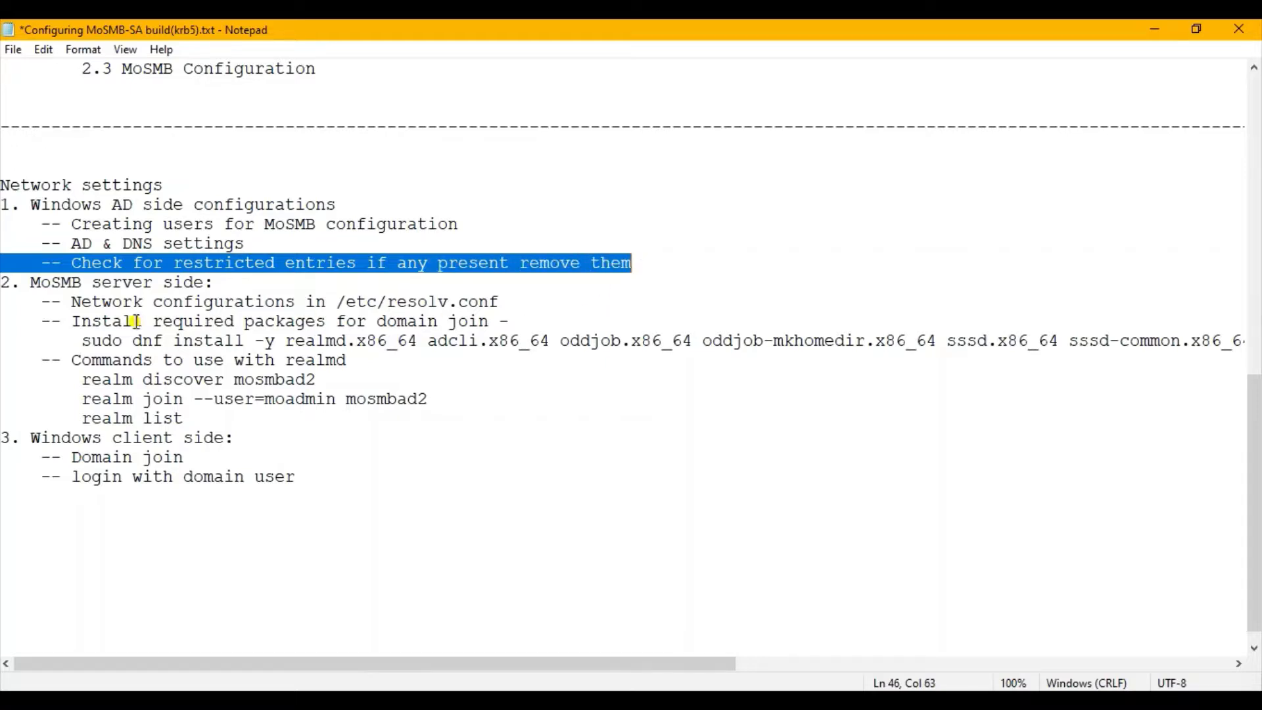
# Switch to the 10.10.0.90 remote desktop and open the servicePrincipalName attribute of the ALLIGATOR20 computer for editing.
pyautogui.moveTo(383, 701)
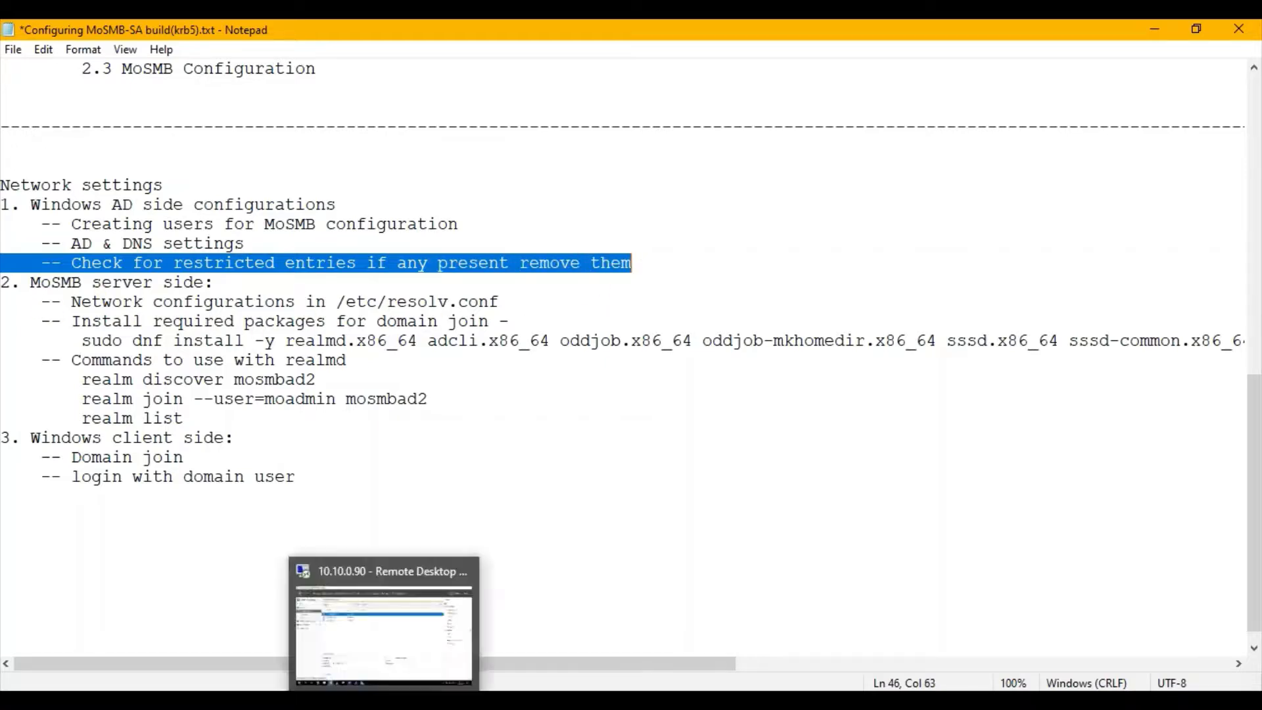
pyautogui.click(383, 624)
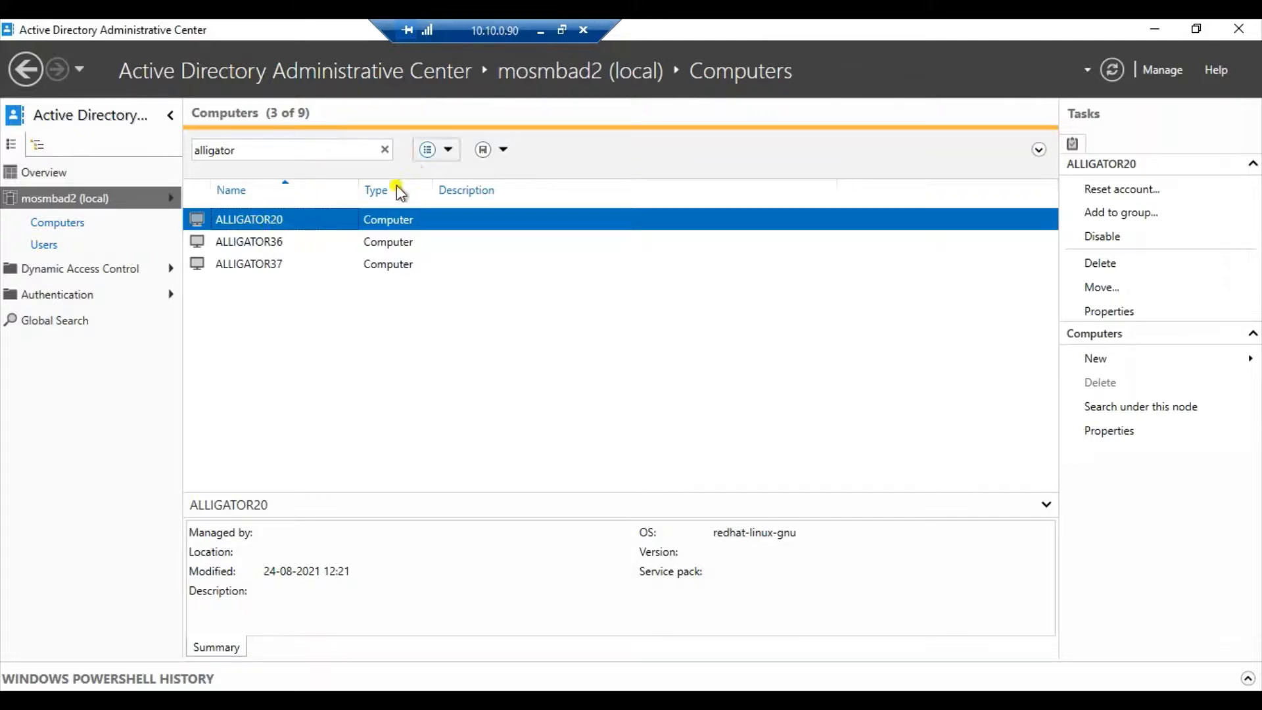
pyautogui.doubleClick(254, 220)
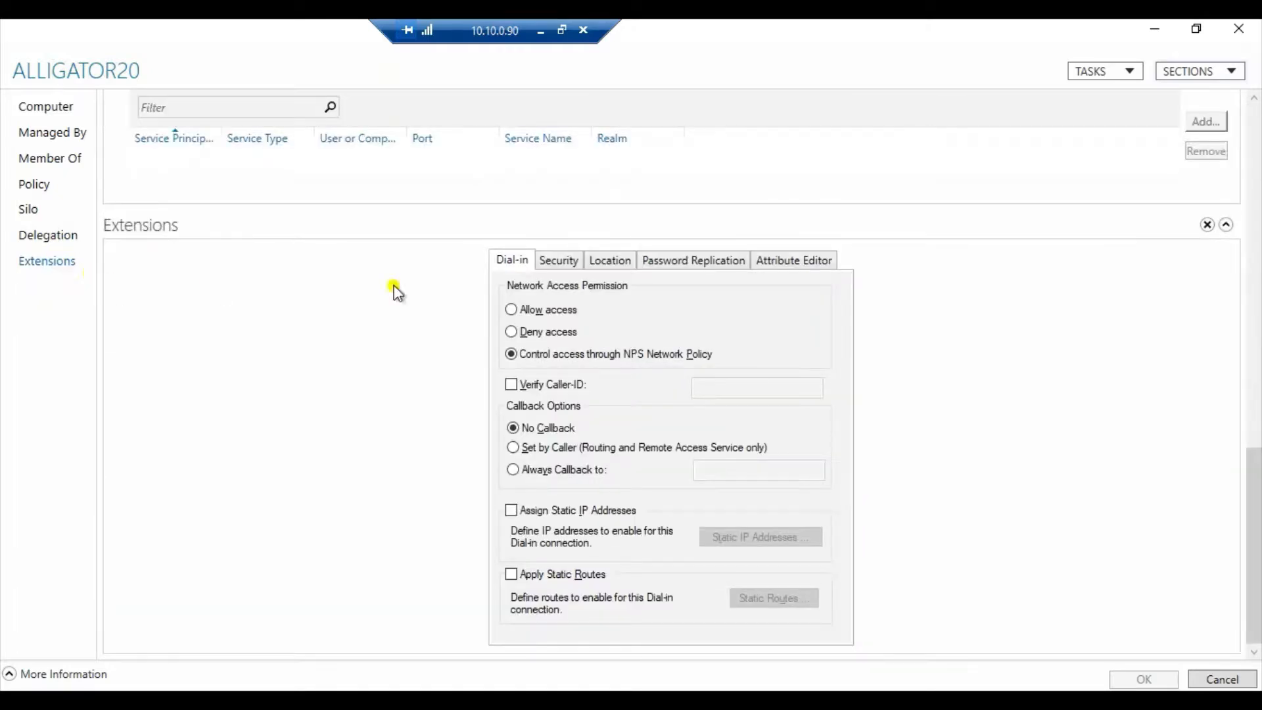
pyautogui.click(792, 263)
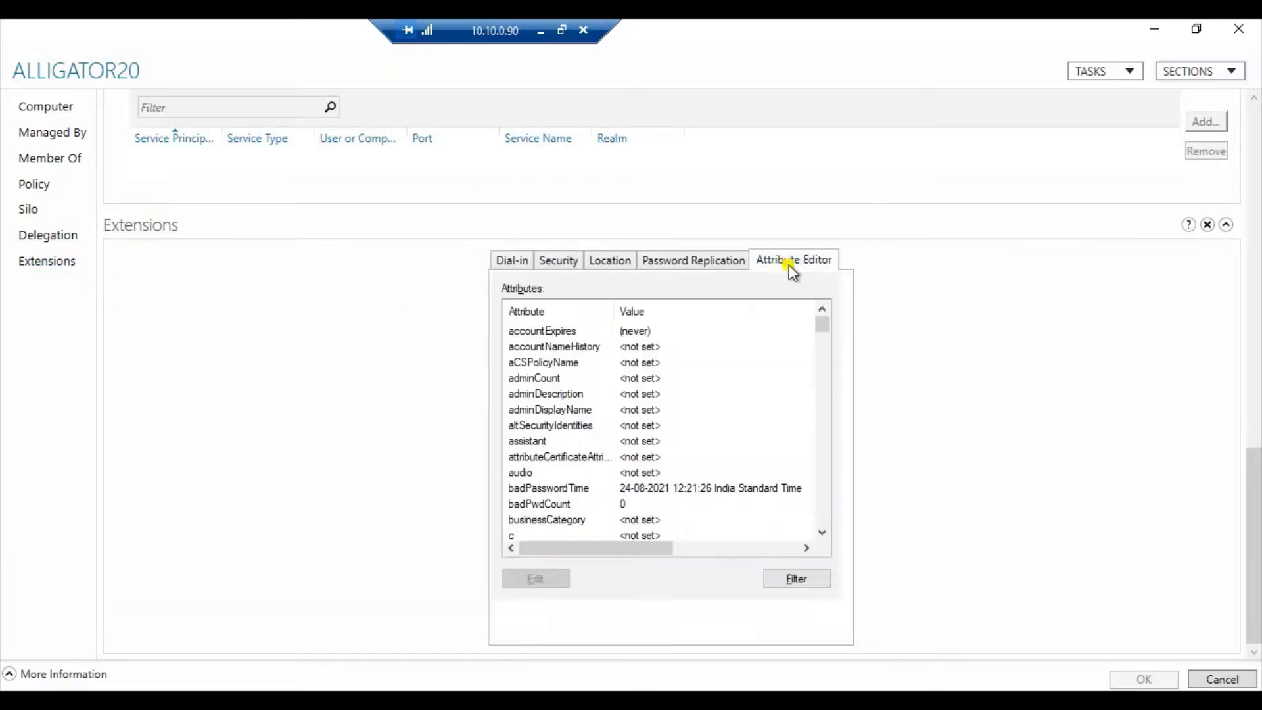
pyautogui.click(582, 410)
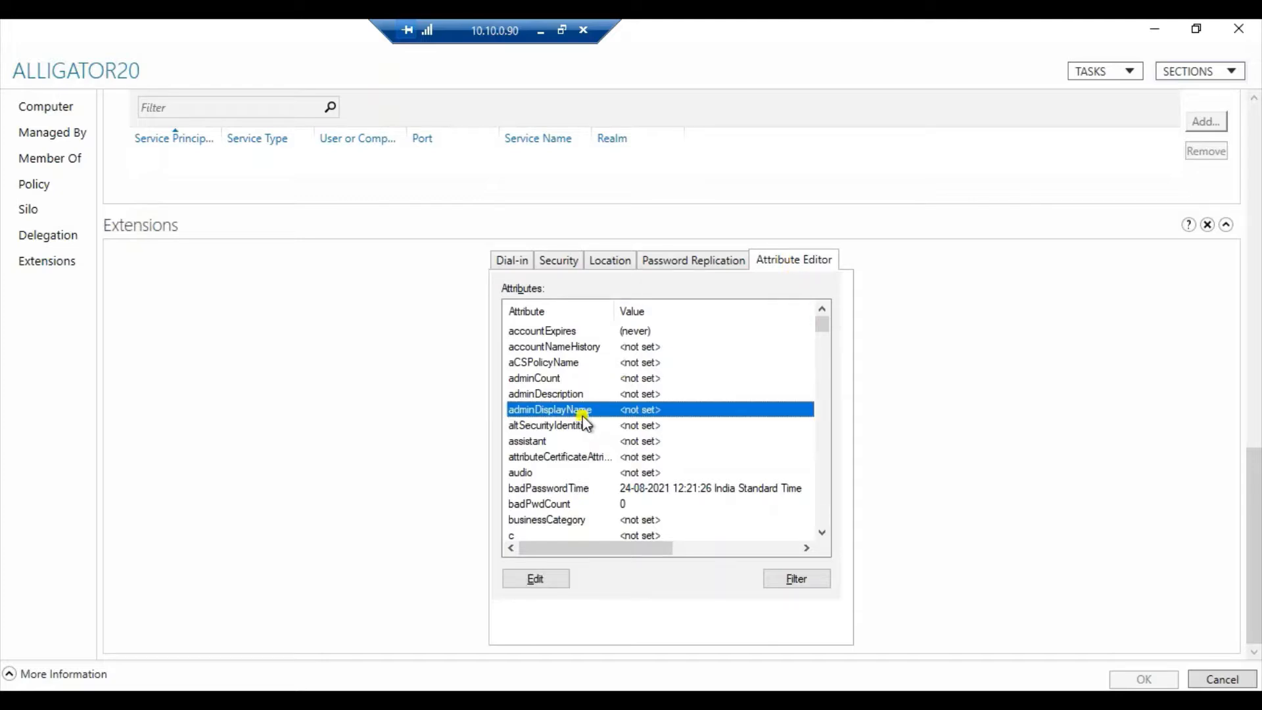
pyautogui.press('s')
pyautogui.click(557, 441)
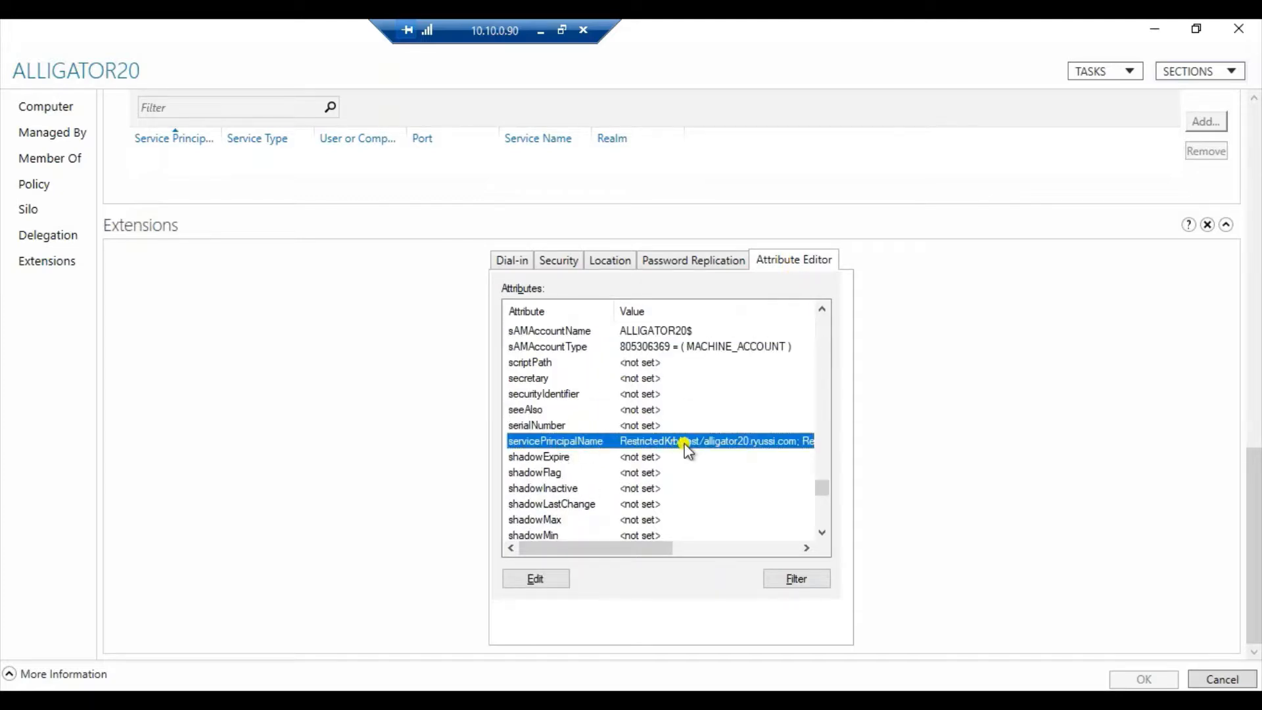
pyautogui.click(553, 580)
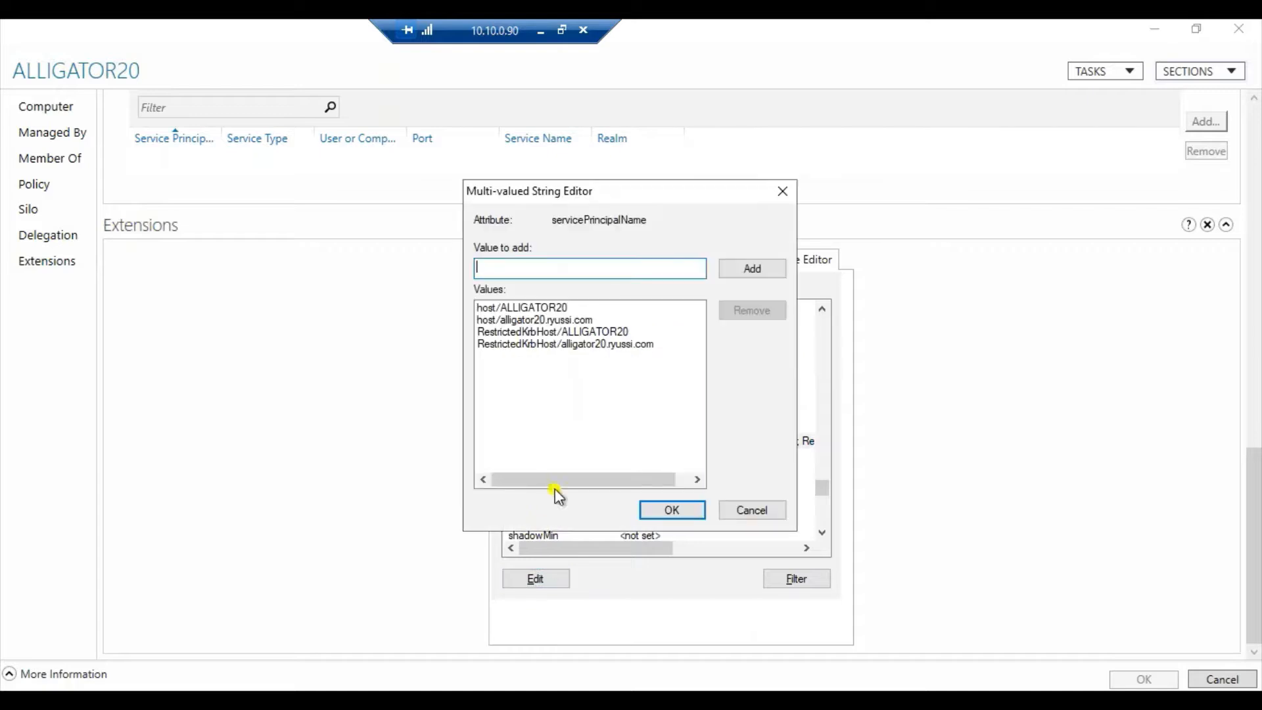
# Remove RestrictedKrbHost/ALLIGATOR20 and RestrictedKrbHost/alligator20.ryussi.com from the servicePrincipalName values and save the computer's properties.
pyautogui.click(520, 333)
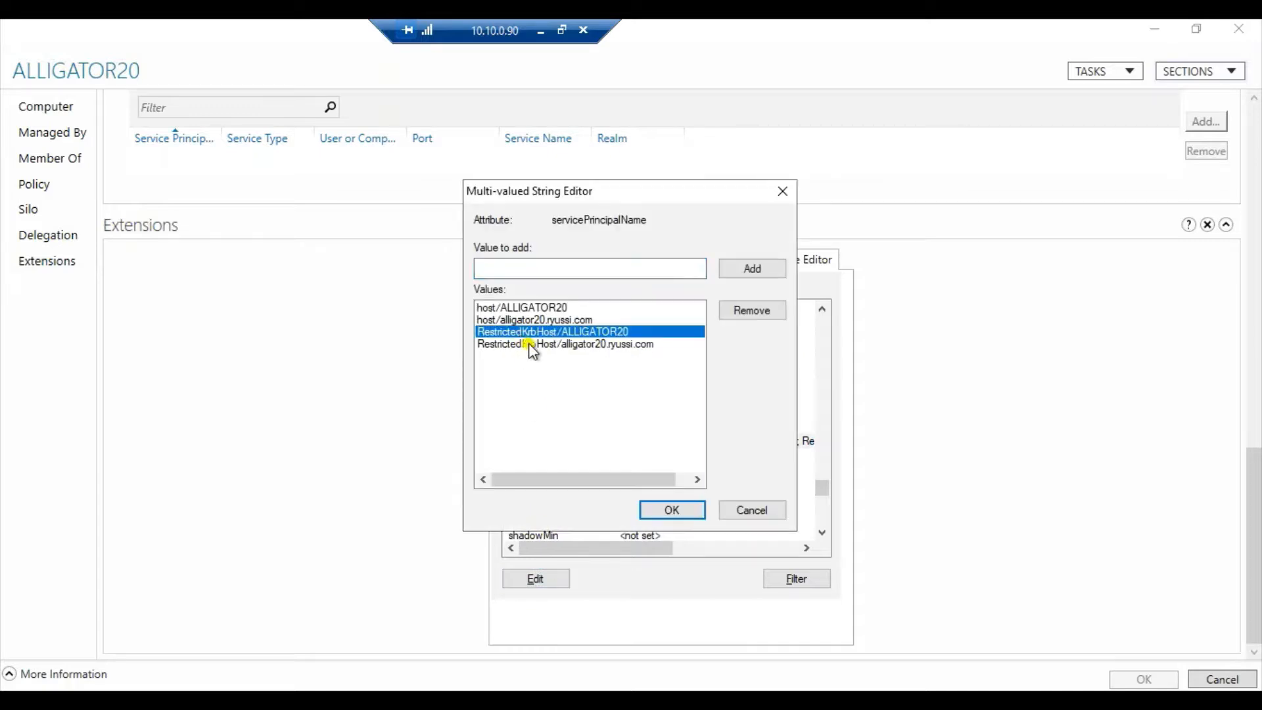
pyautogui.click(534, 346)
pyautogui.click(527, 333)
pyautogui.click(760, 320)
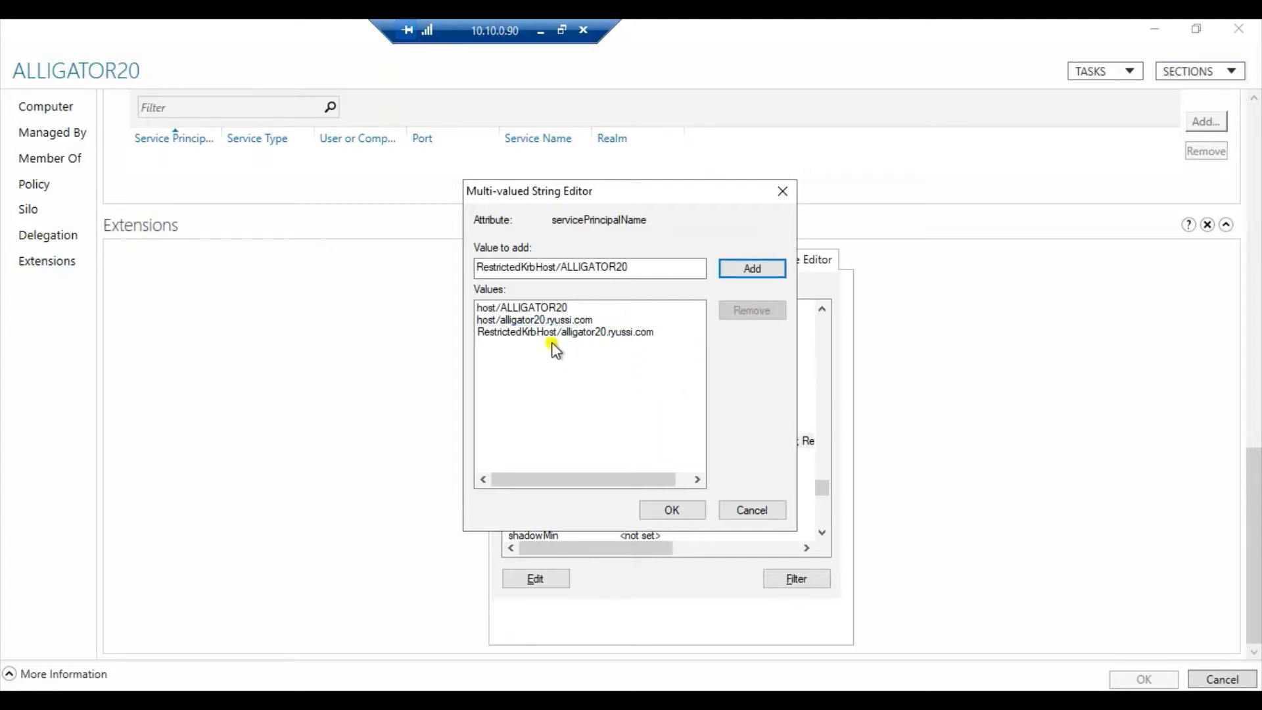
pyautogui.click(554, 334)
pyautogui.click(744, 316)
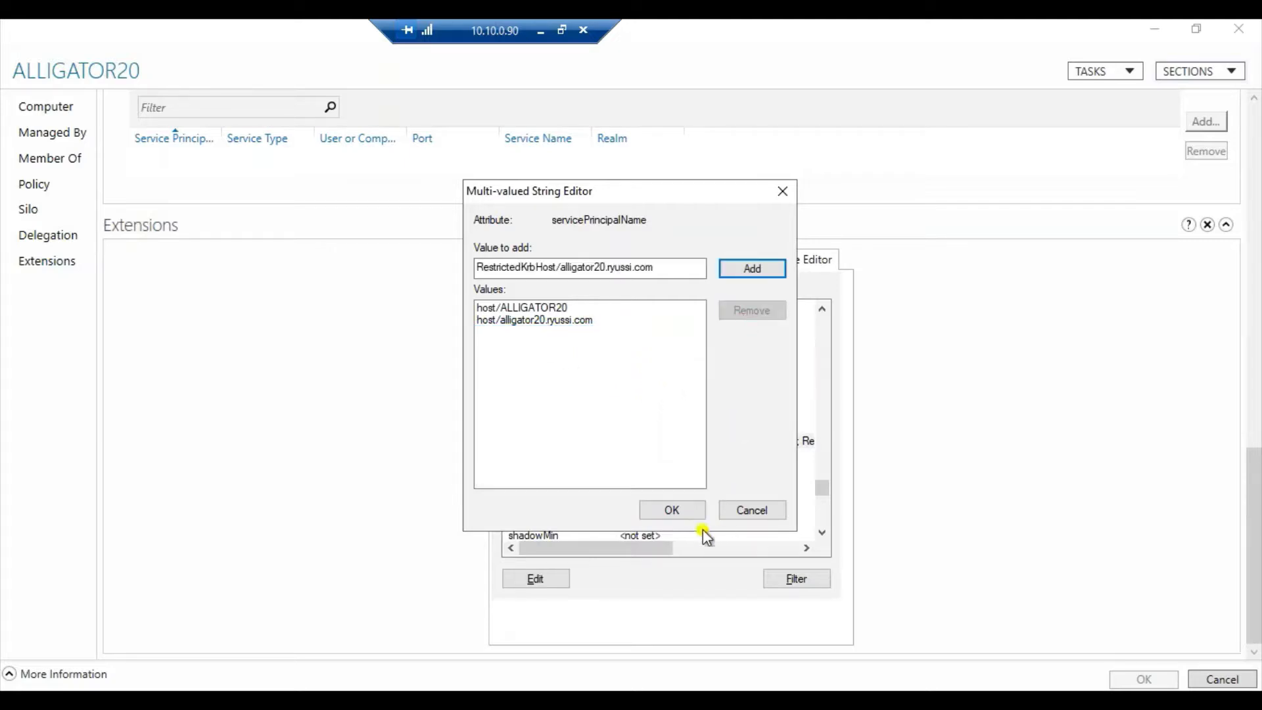
pyautogui.click(684, 507)
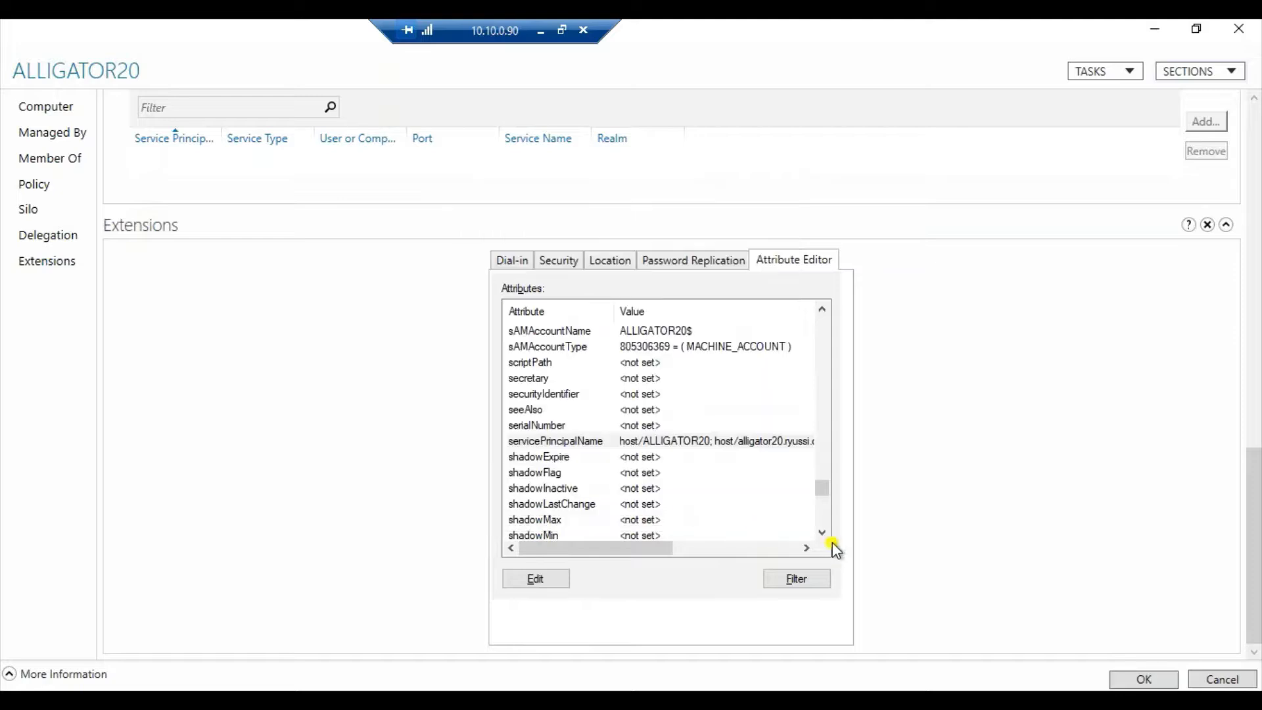
pyautogui.click(1138, 679)
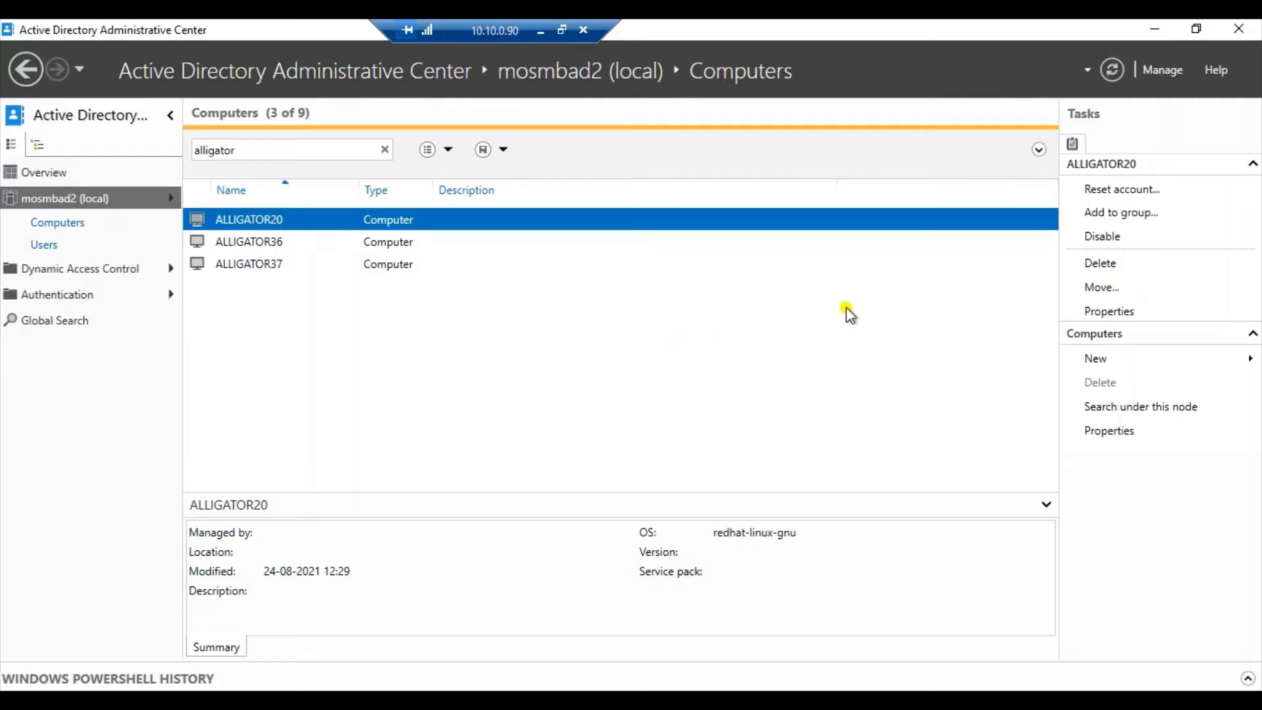
# Leave the 10.10.0.90 remote session and start a Remote Desktop connection to 10.10.0.111 using a different account.
pyautogui.click(538, 31)
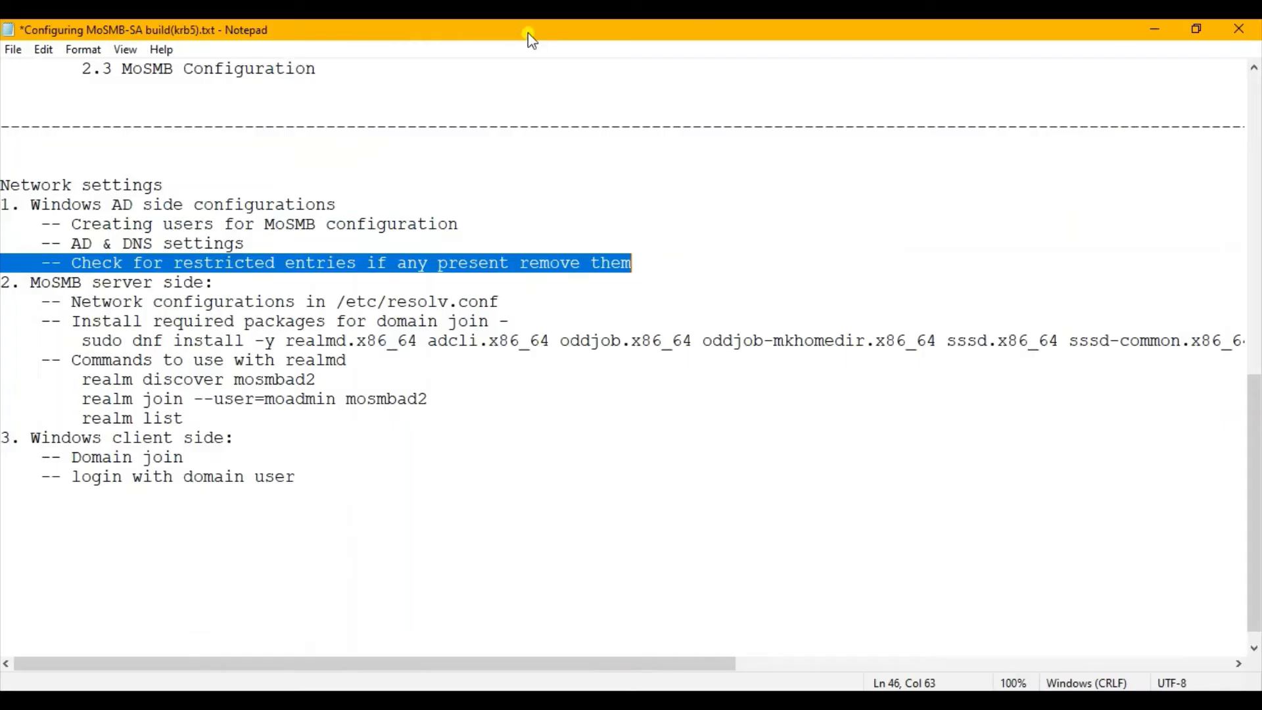
pyautogui.click(204, 522)
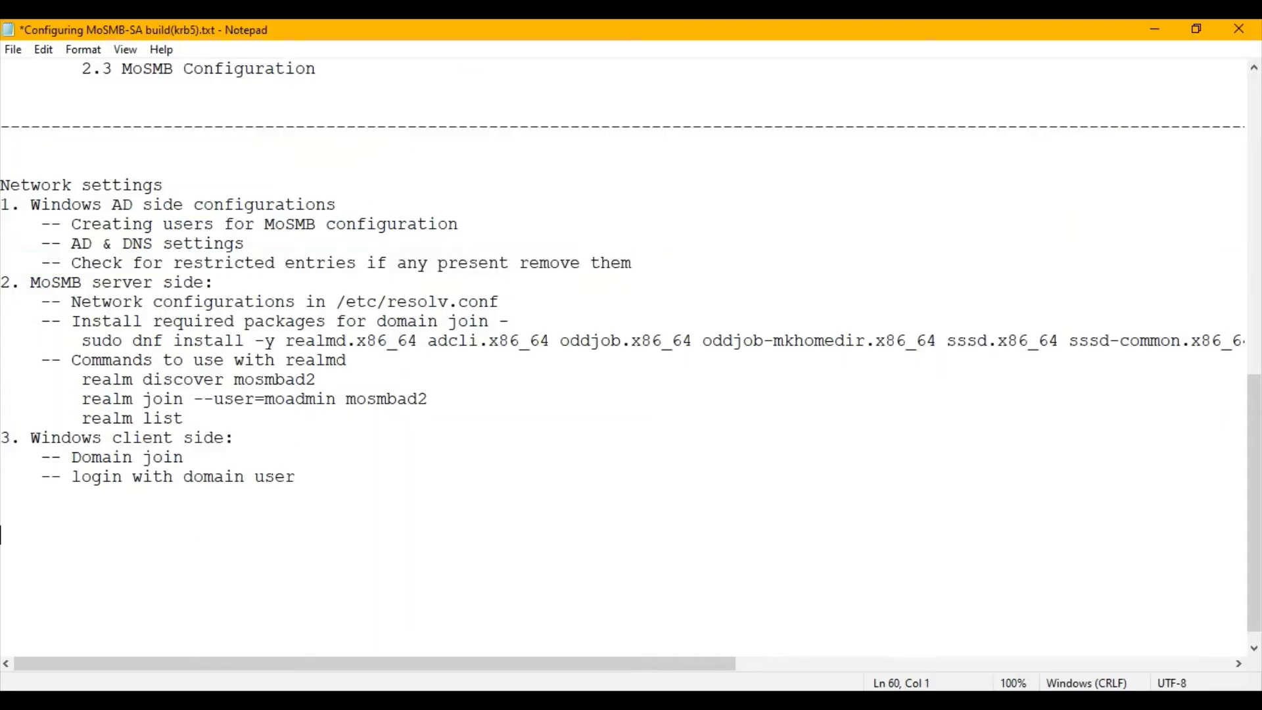
pyautogui.rightClick(384, 700)
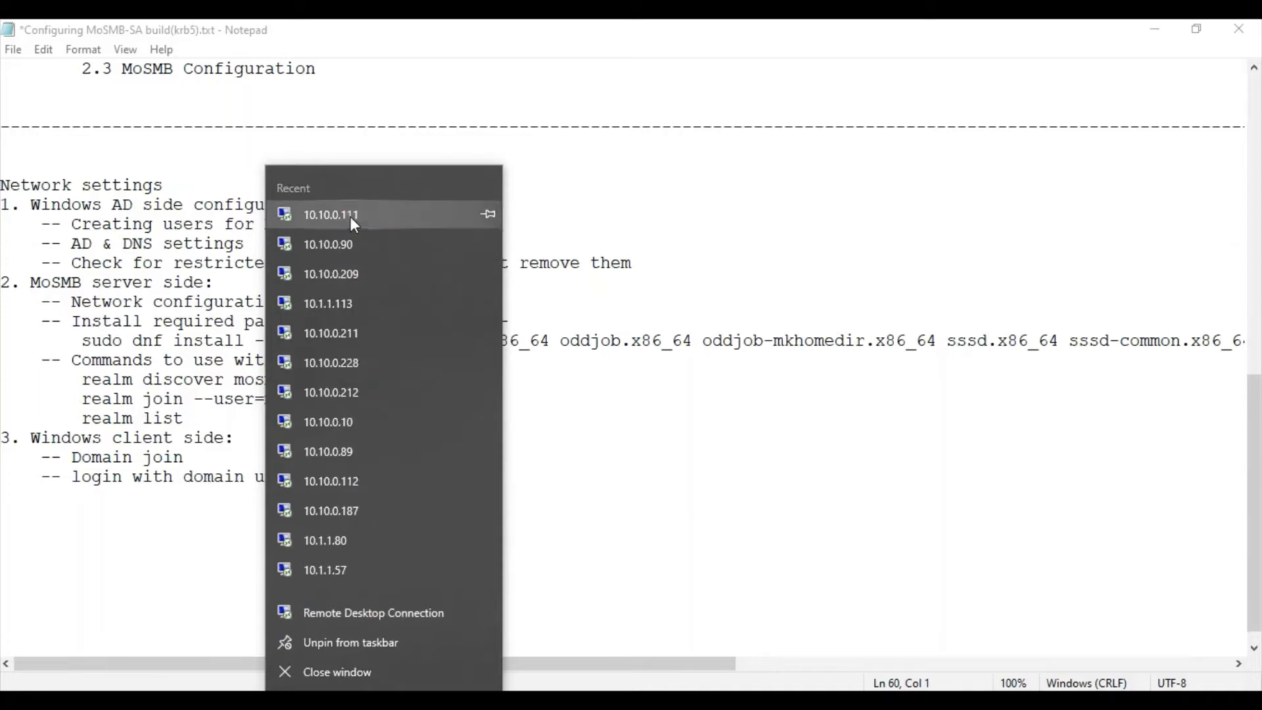
pyautogui.click(332, 215)
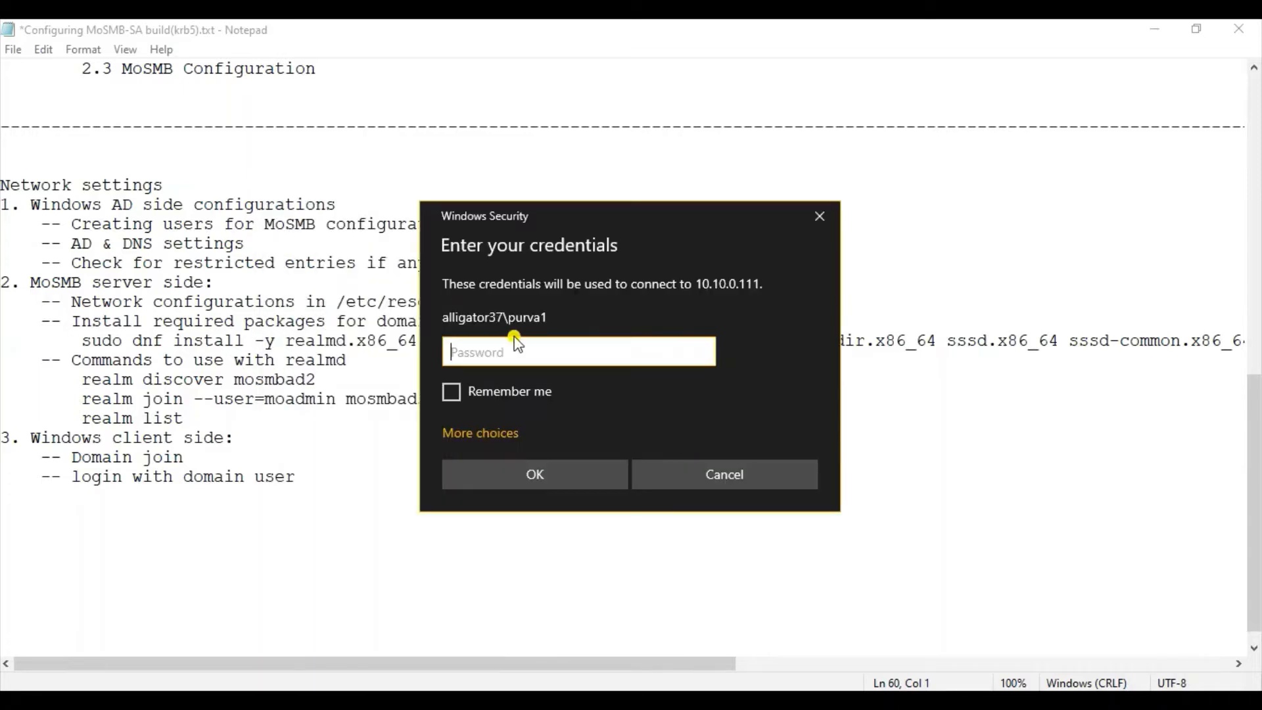
pyautogui.click(483, 442)
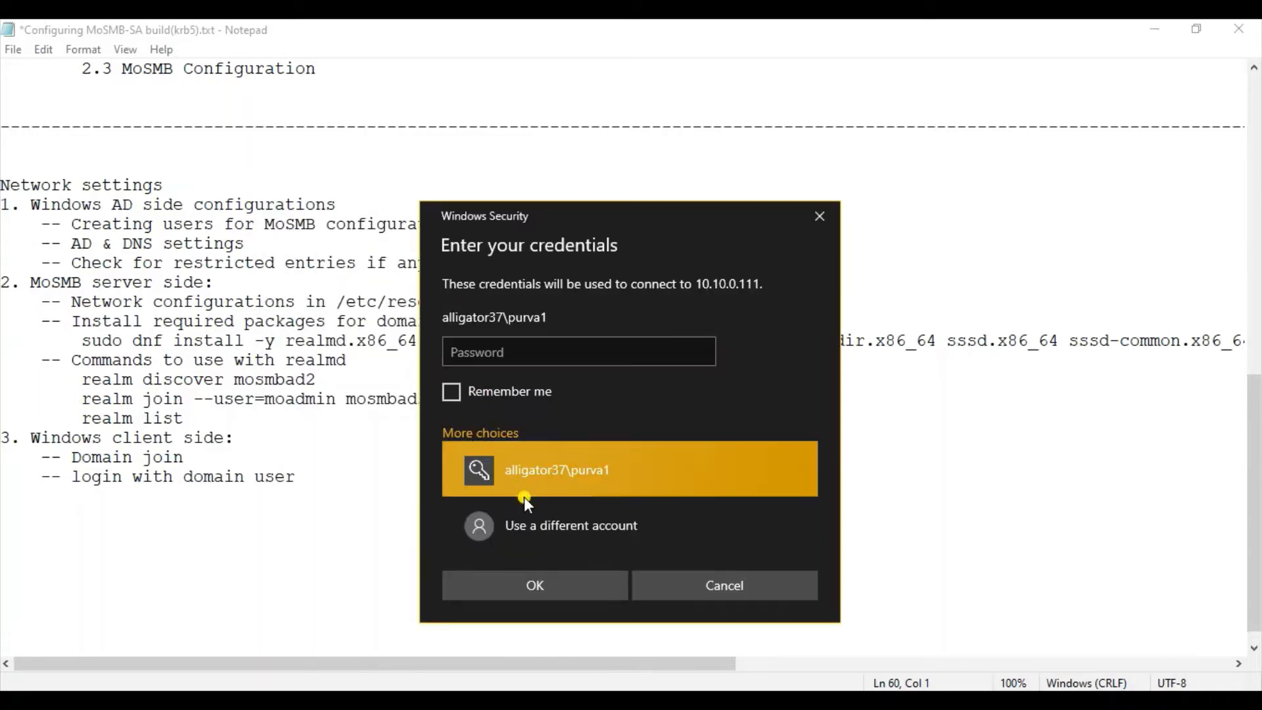
pyautogui.click(532, 524)
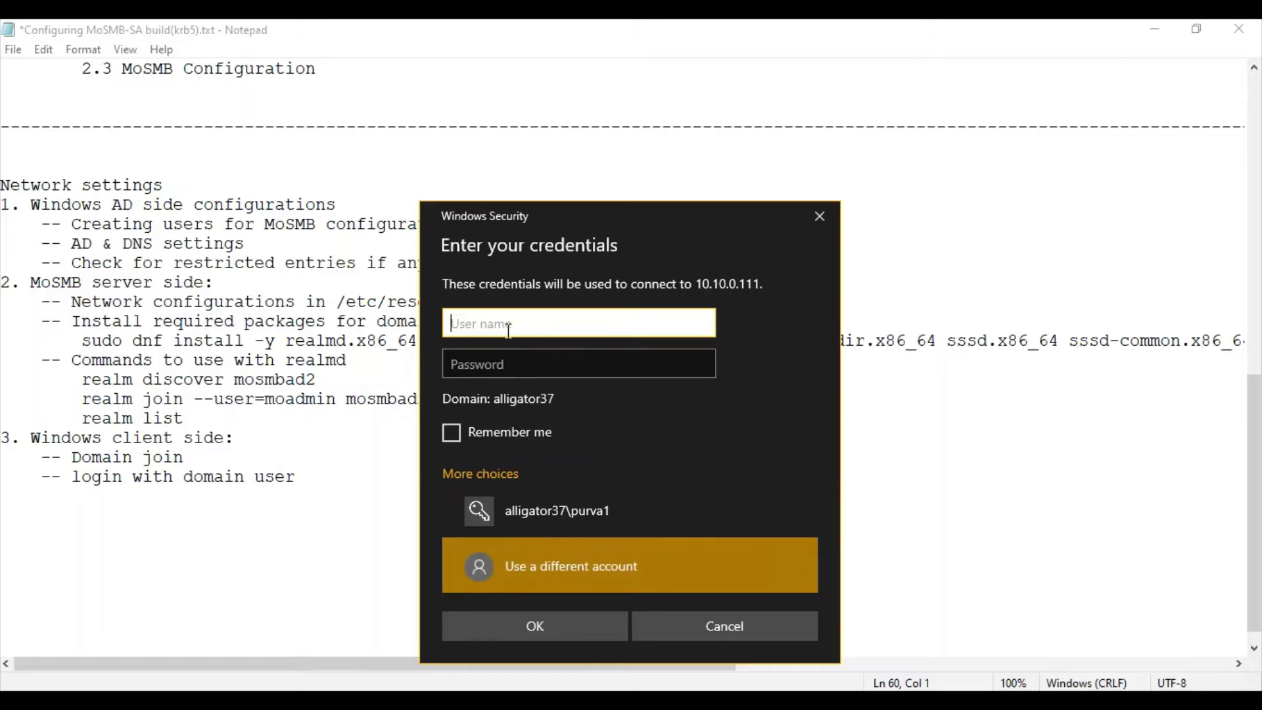
# Log in to 10.10.0.111 as the domain user mosmbad2\moadmin with the account password.
pyautogui.write('mosmbad2\\')
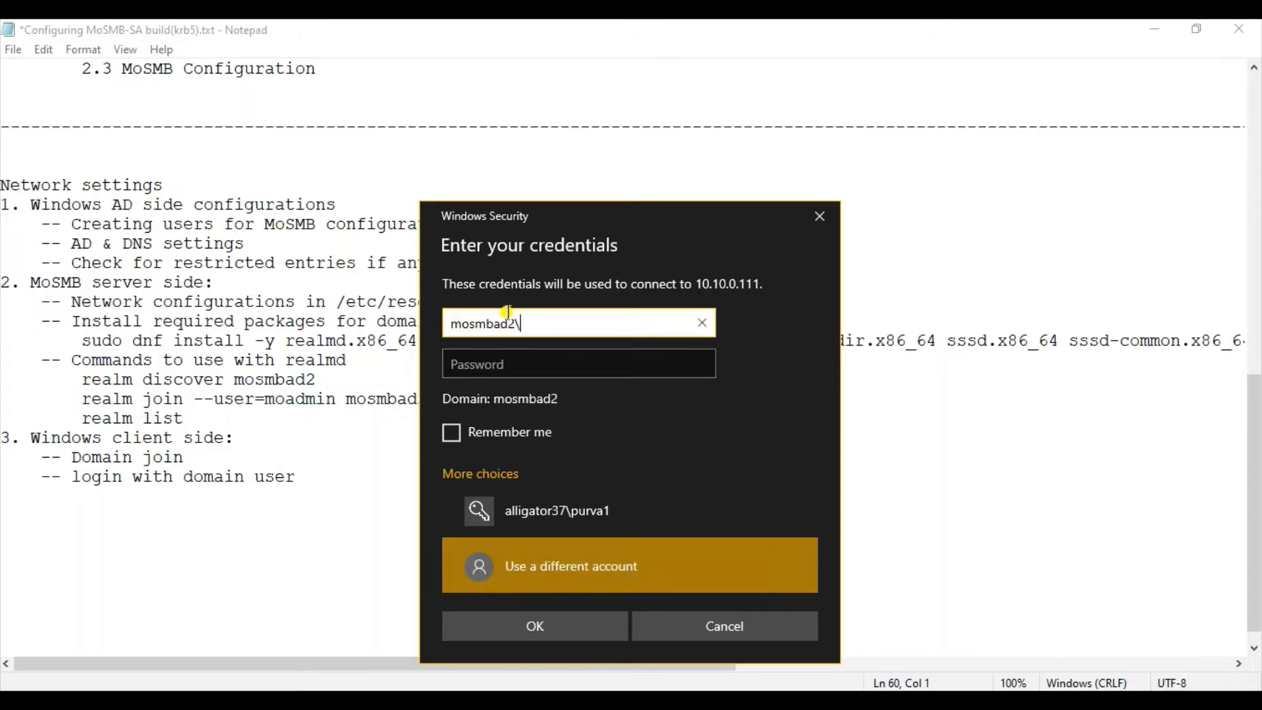
pyautogui.write('moadmin')
pyautogui.press('Tab')
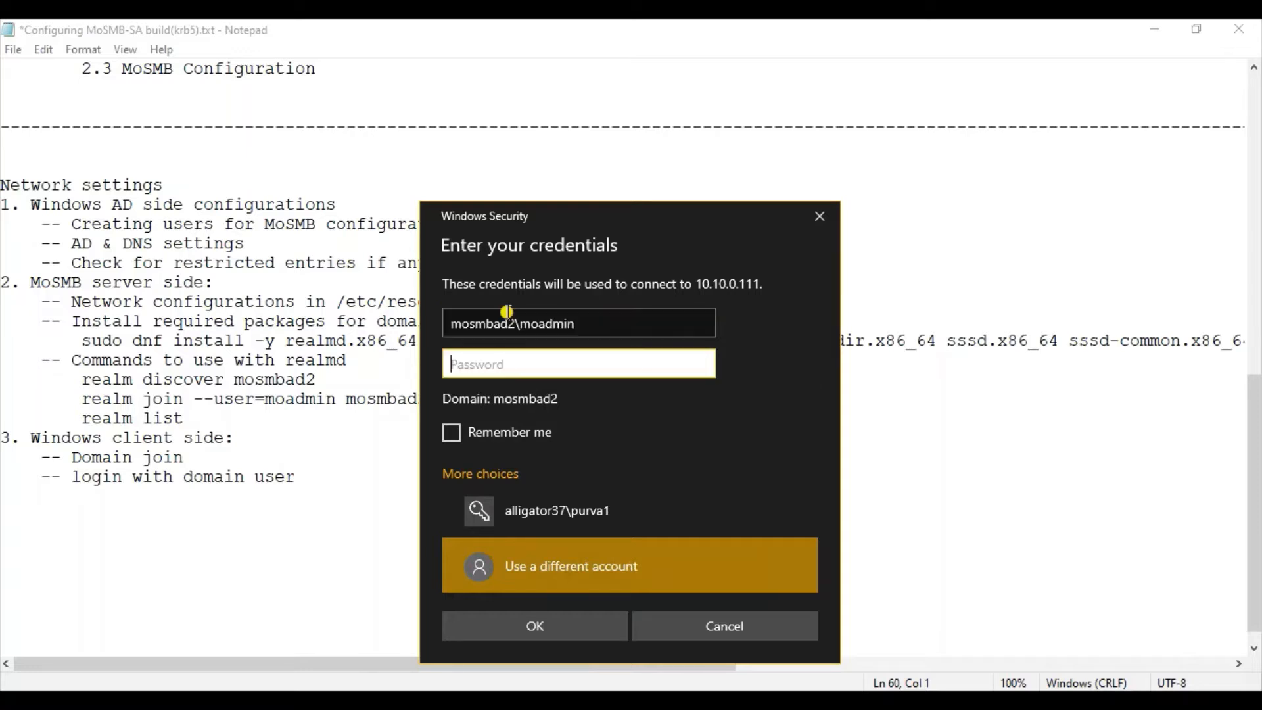
pyautogui.write('********')
pyautogui.press('Return')
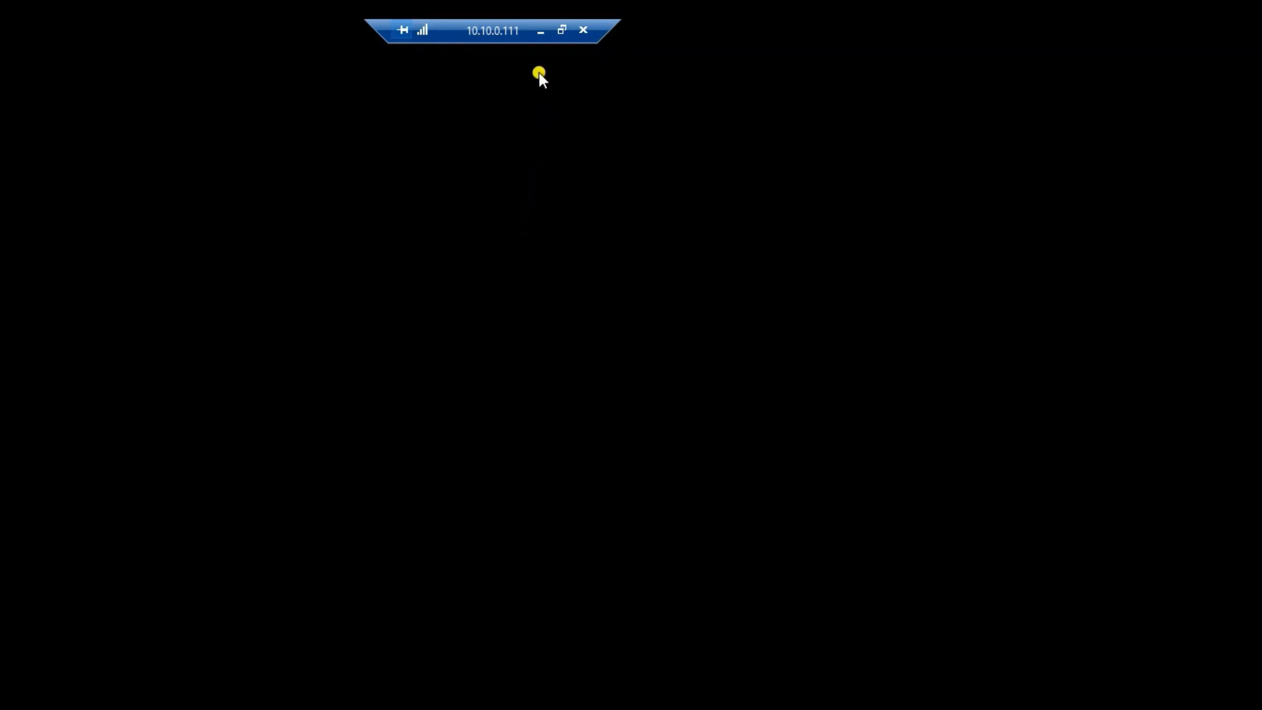
# Switch back to the Notepad notes to review the Network settings section, and highlight the "Kerberos configuration" item in the outline.
pyautogui.click(537, 37)
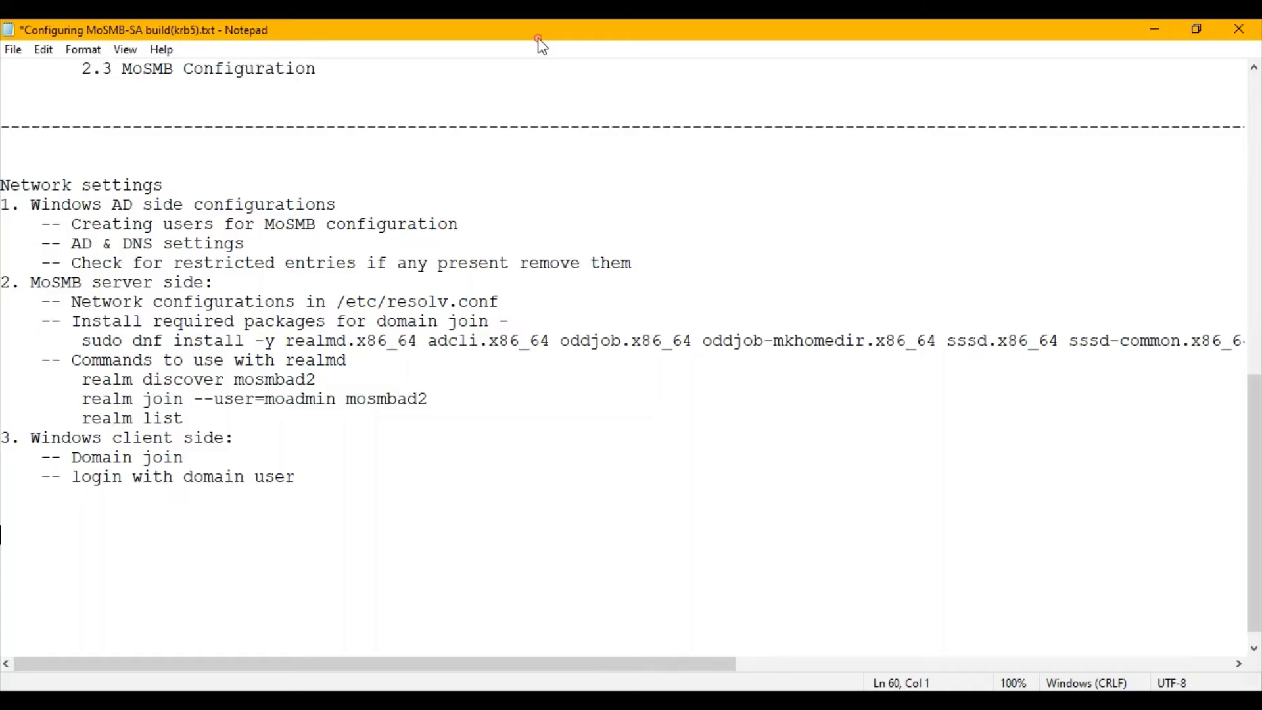
pyautogui.click(149, 517)
pyautogui.moveTo(26, 518); pyautogui.dragTo(1, 164)
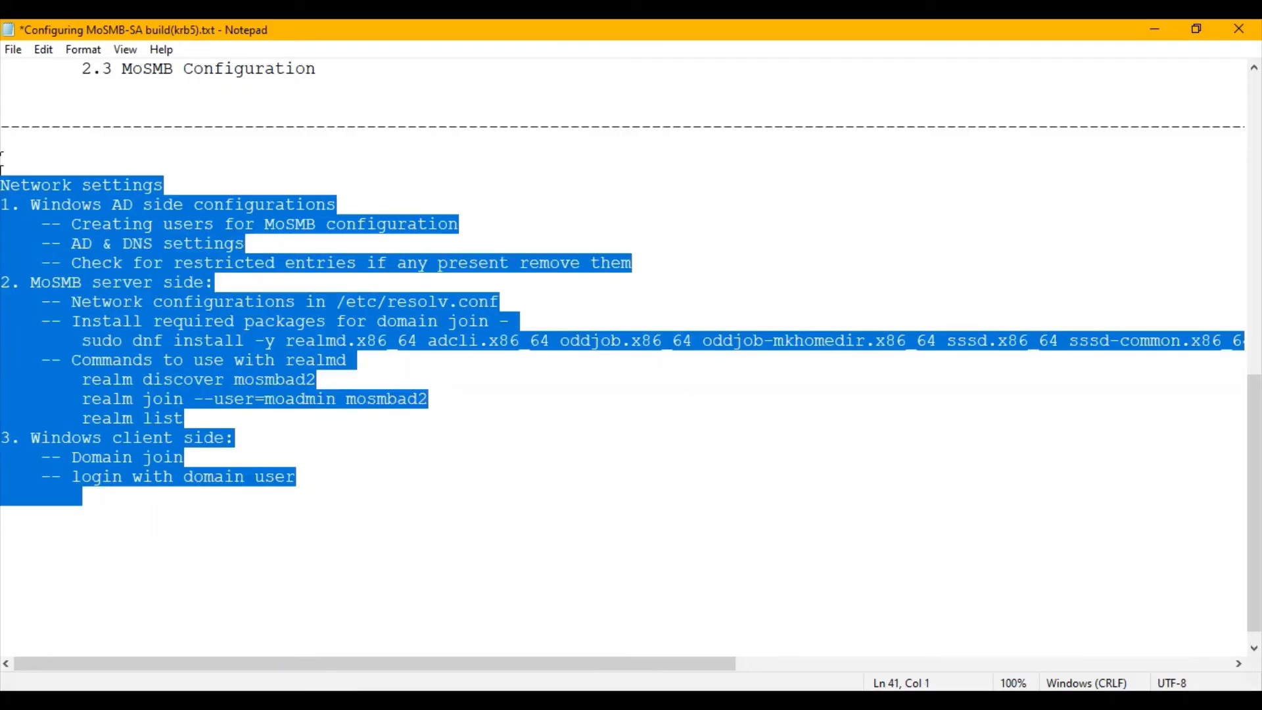
pyautogui.click(427, 580)
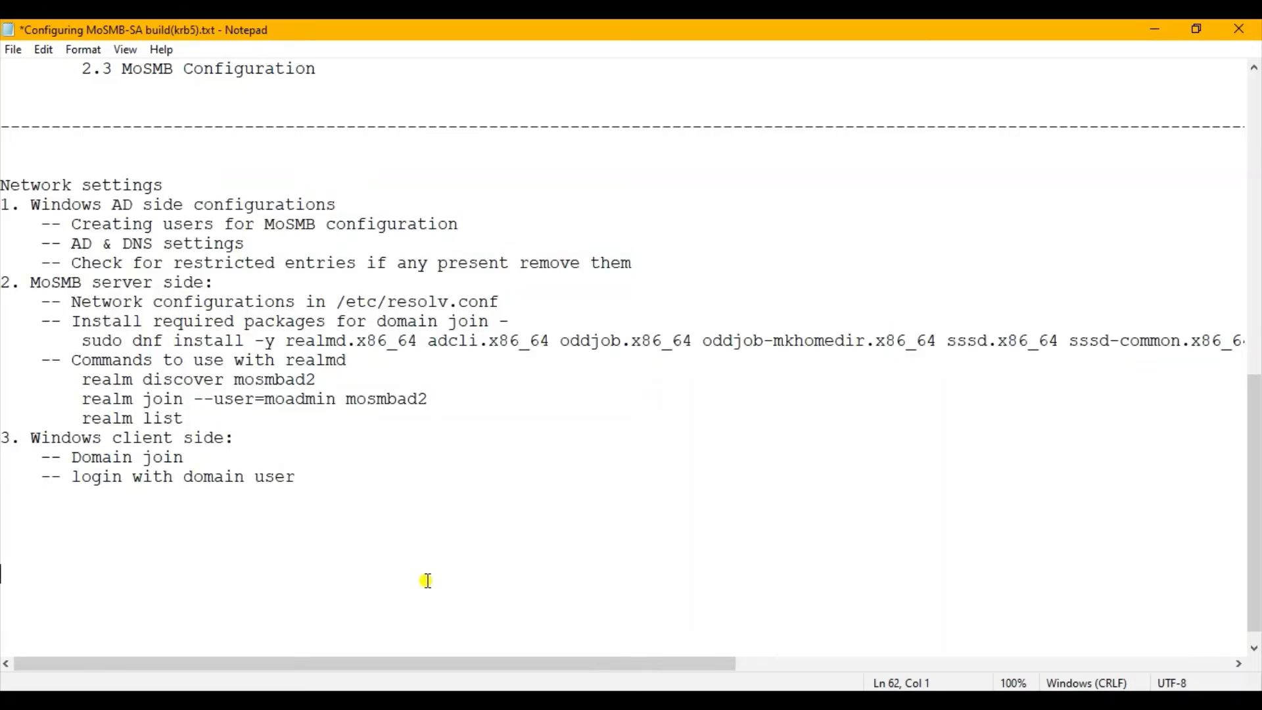
pyautogui.scroll(2, 427, 580)
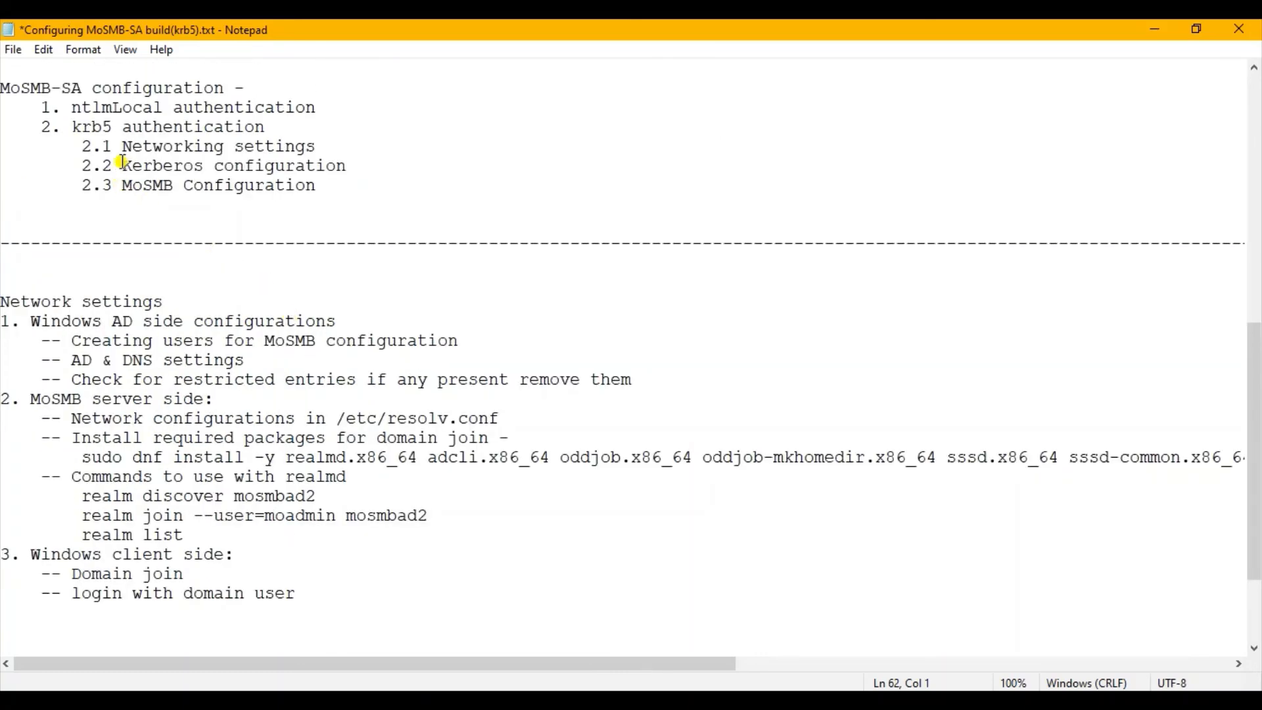
pyautogui.moveTo(122, 165); pyautogui.dragTo(351, 164)
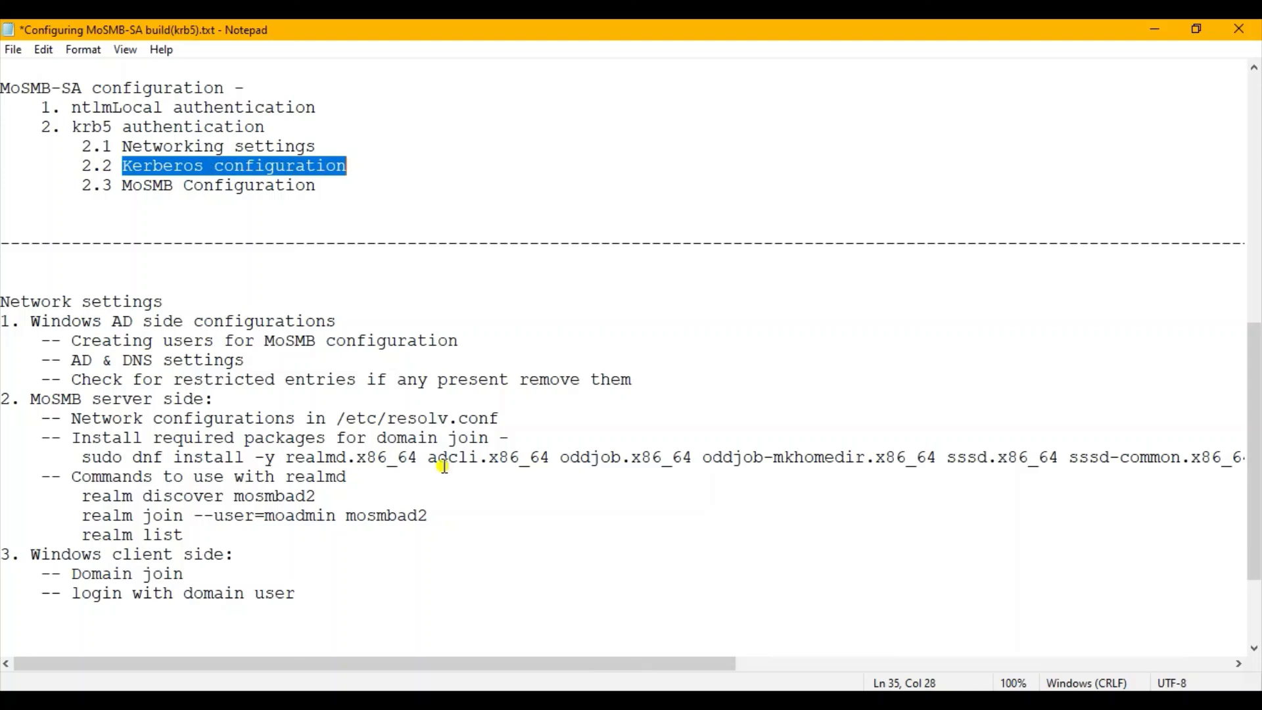